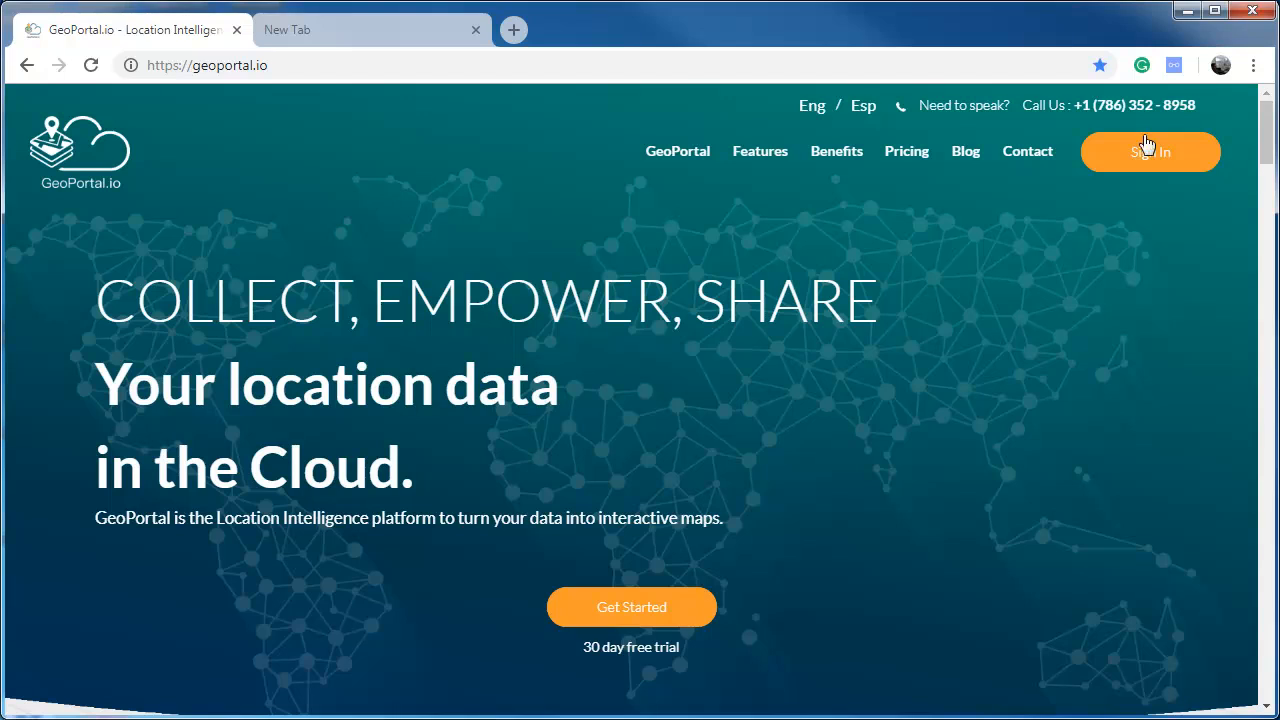
- Sign in to GeoPortal and open the form for creating a new map
{"action": "left_click", "coordinate": [1133, 157]}
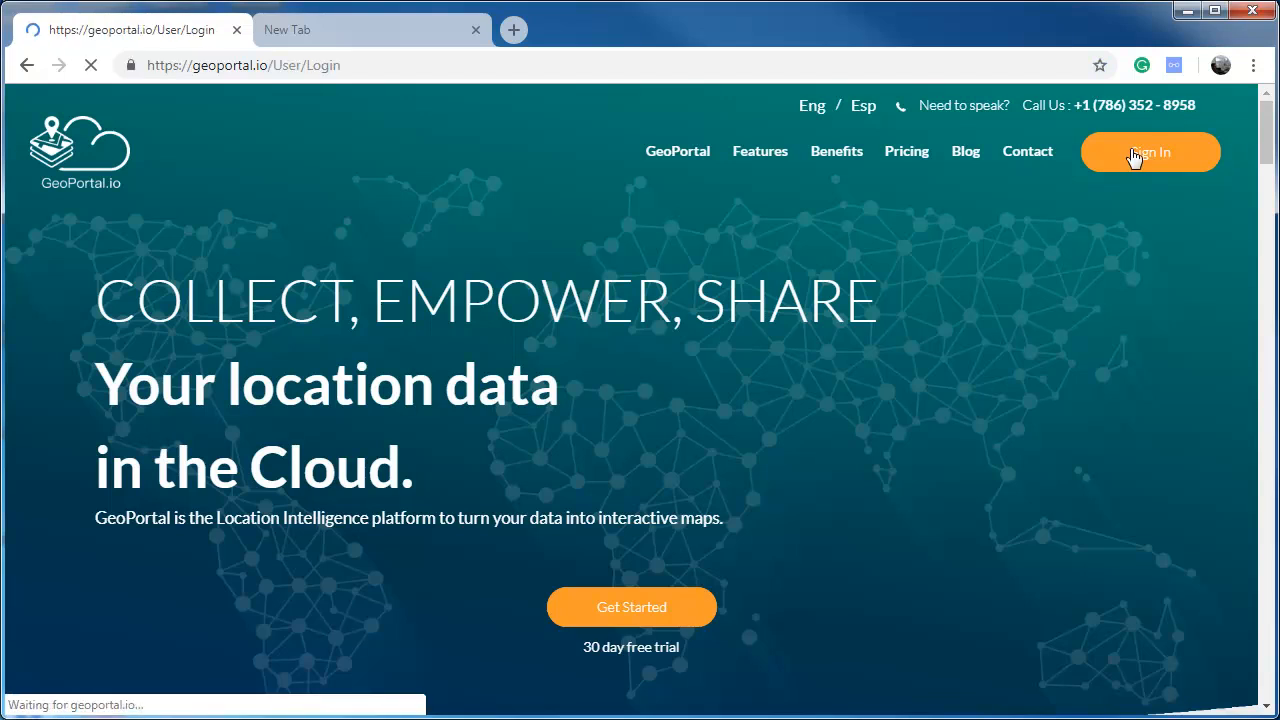
{"action": "left_click", "coordinate": [661, 517]}
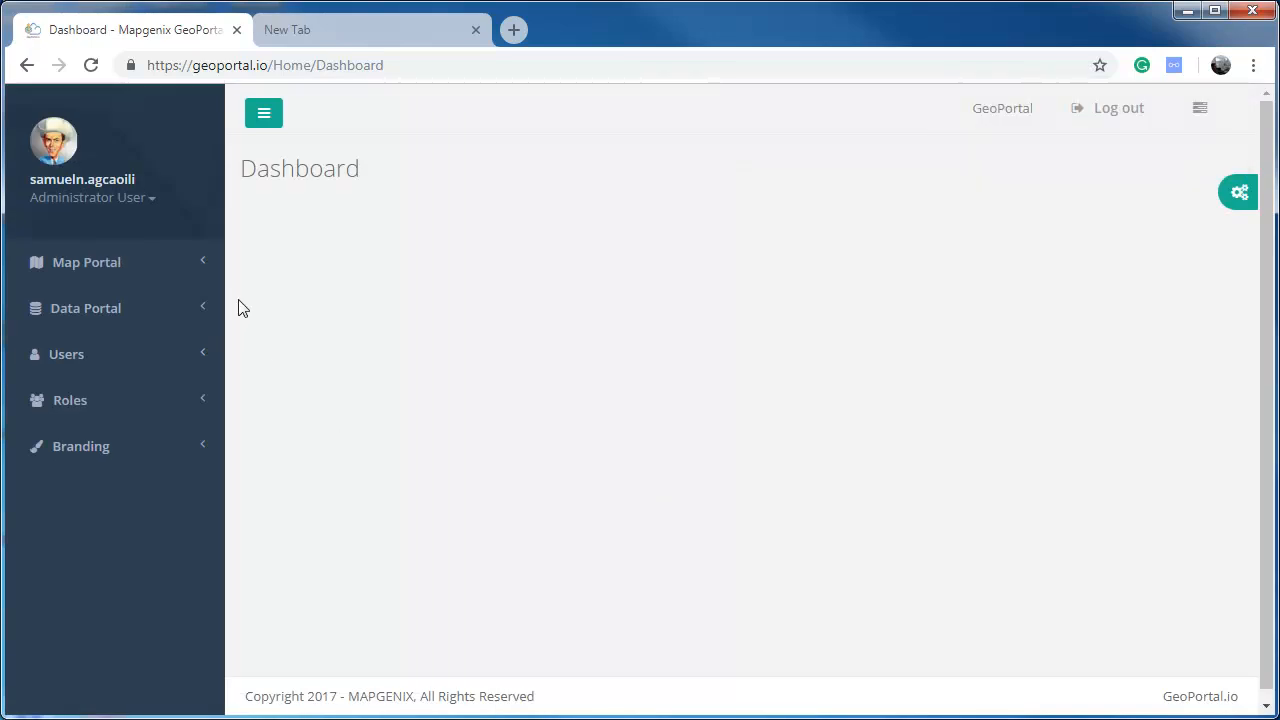
{"action": "left_click", "coordinate": [201, 270]}
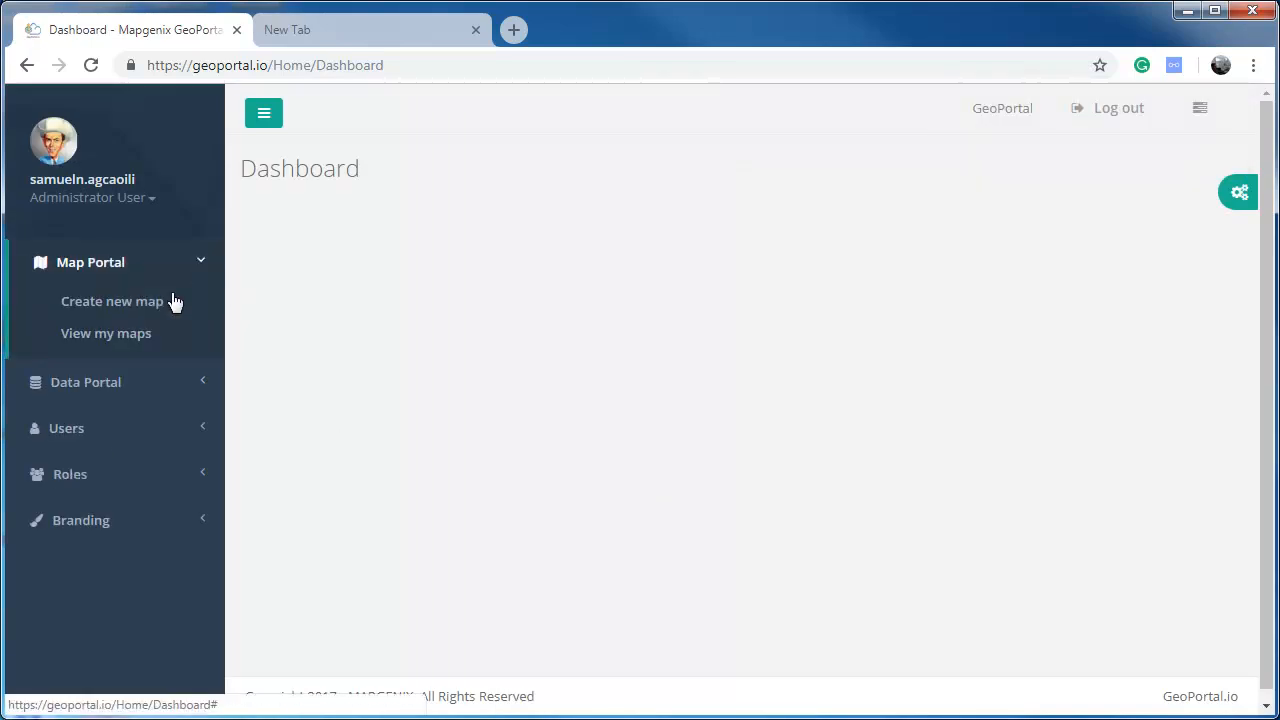
{"action": "left_click", "coordinate": [101, 306]}
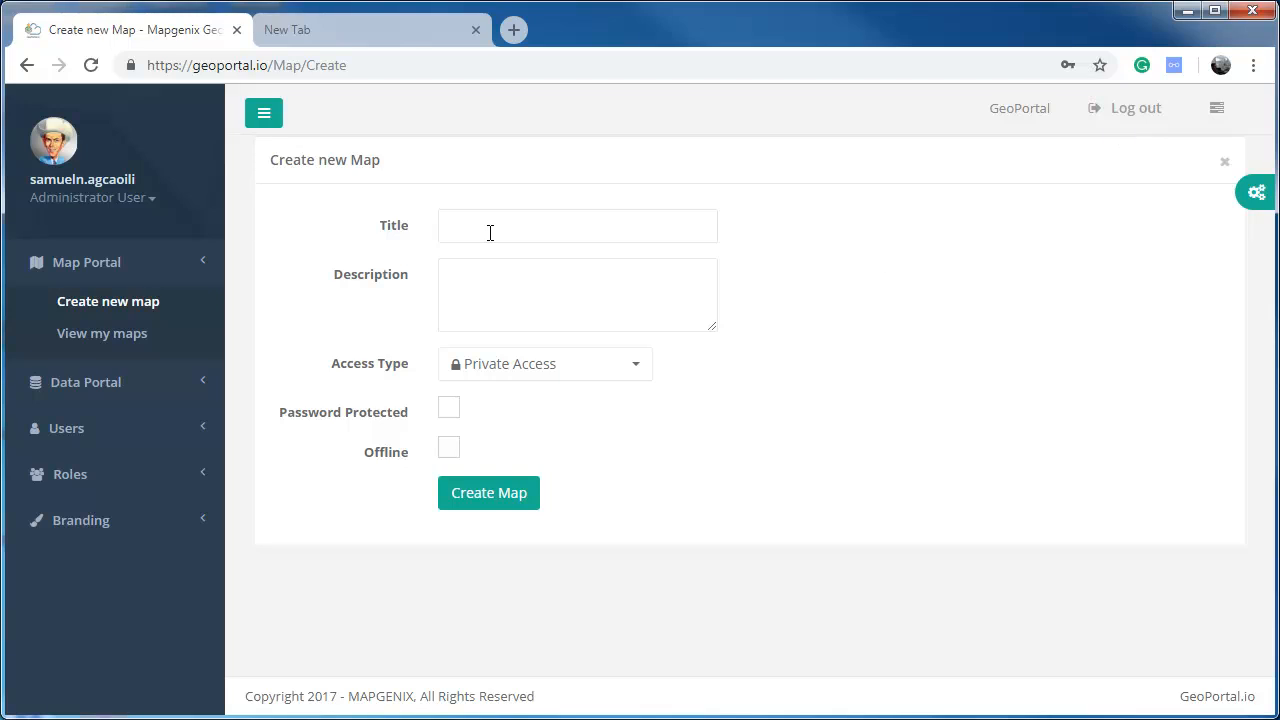
- Title the new map "Speed limit camaras in Buenos Aires" and describe it as "Map of the speed limit camaras of Buenos Aires, Argentina."
{"action": "left_click", "coordinate": [479, 227]}
{"action": "type", "text": "Ope"}
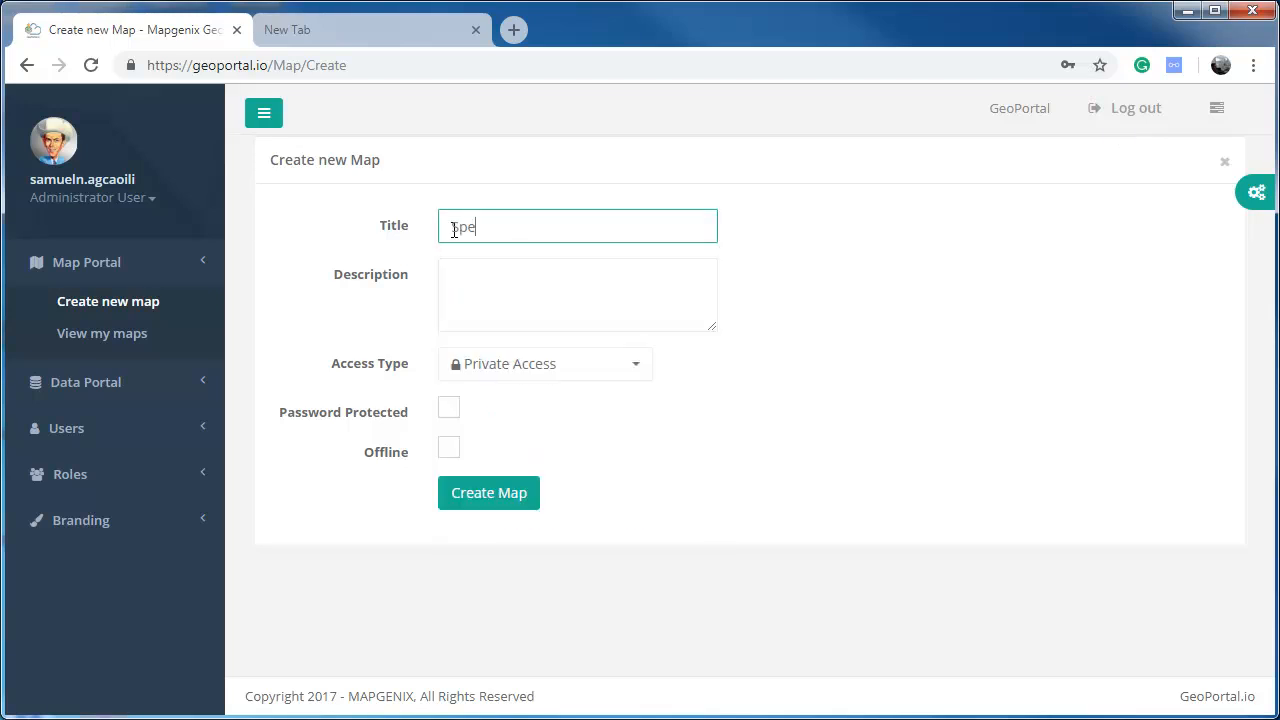
{"action": "key", "text": "BackSpace"}
{"action": "key", "text": "BackSpace"}
{"action": "type", "text": "Buenos Aires"}
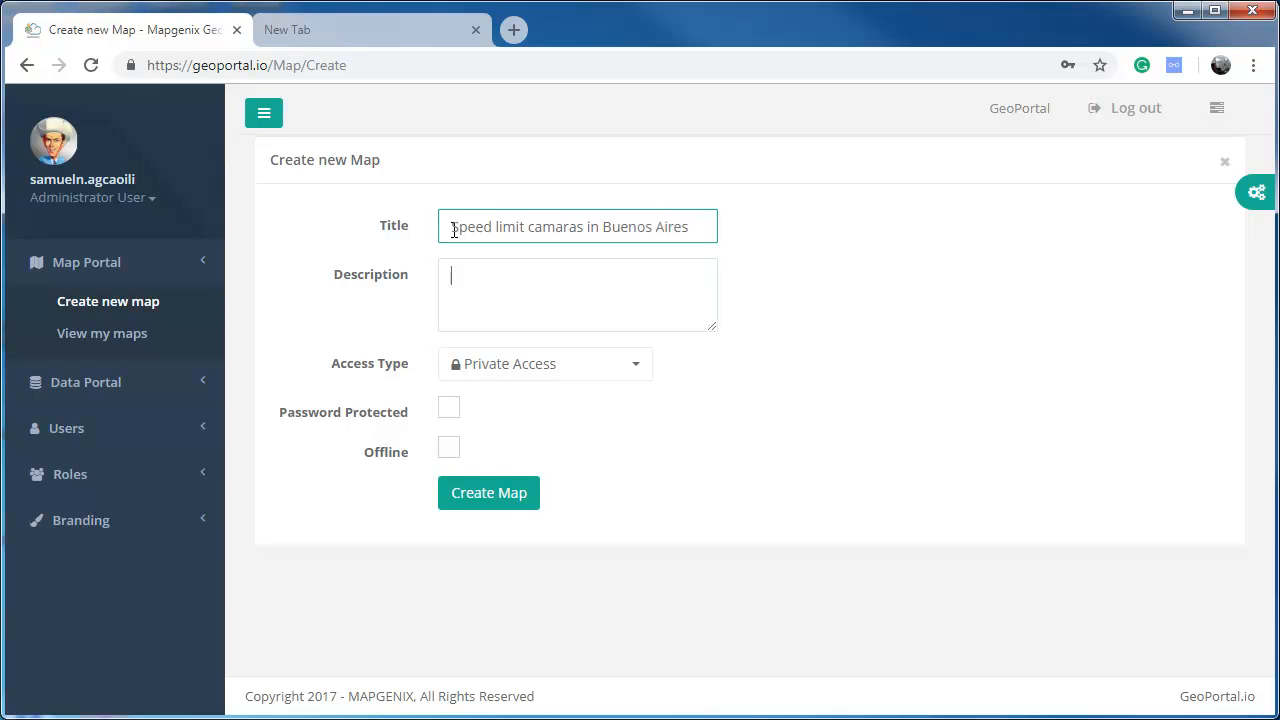
{"action": "type", "text": "Map of the speed limit camaras of Buenos Aires, Argentina."}
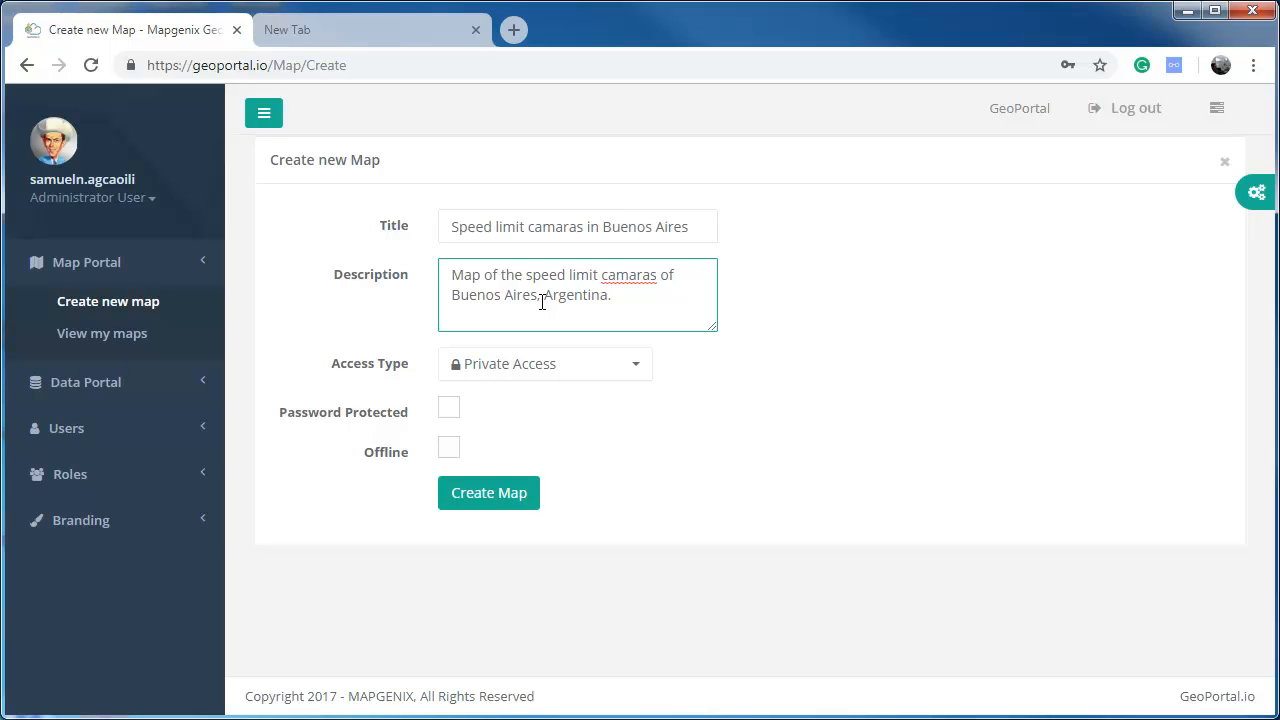
- Set the map's access type to Public Access and create the map
{"action": "left_click", "coordinate": [634, 368]}
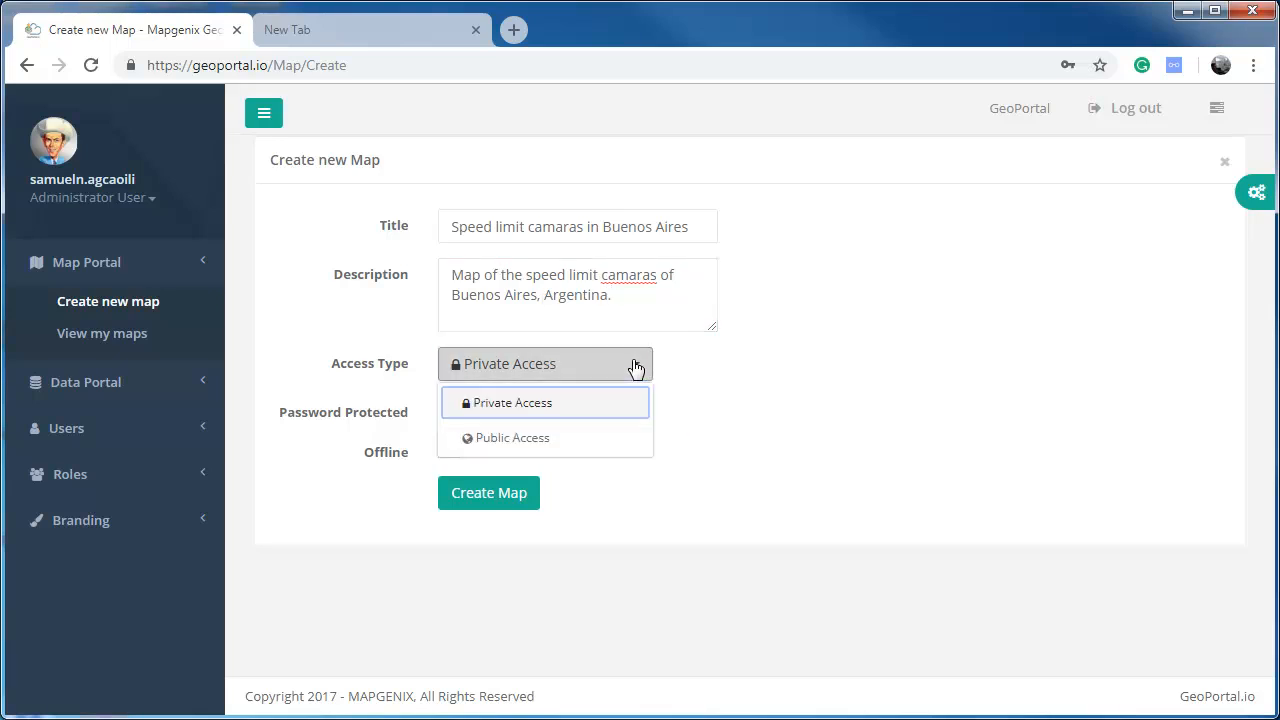
{"action": "left_click", "coordinate": [513, 440]}
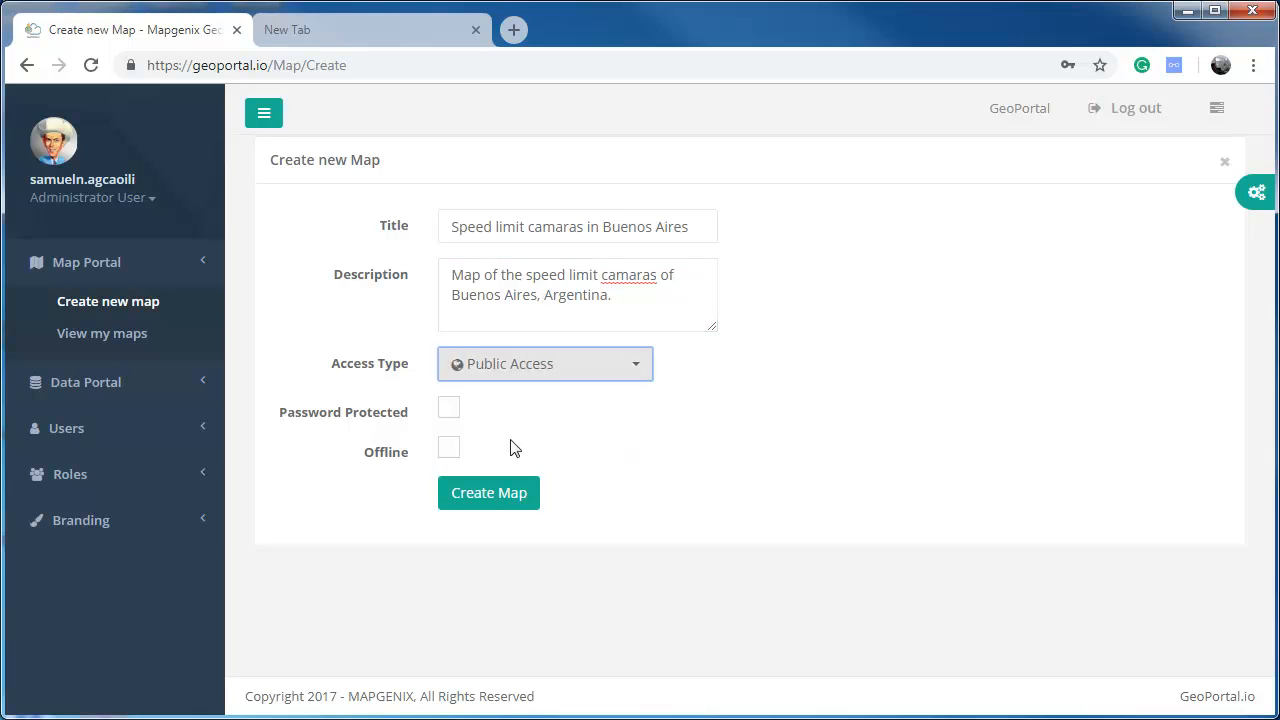
{"action": "left_click", "coordinate": [485, 495]}
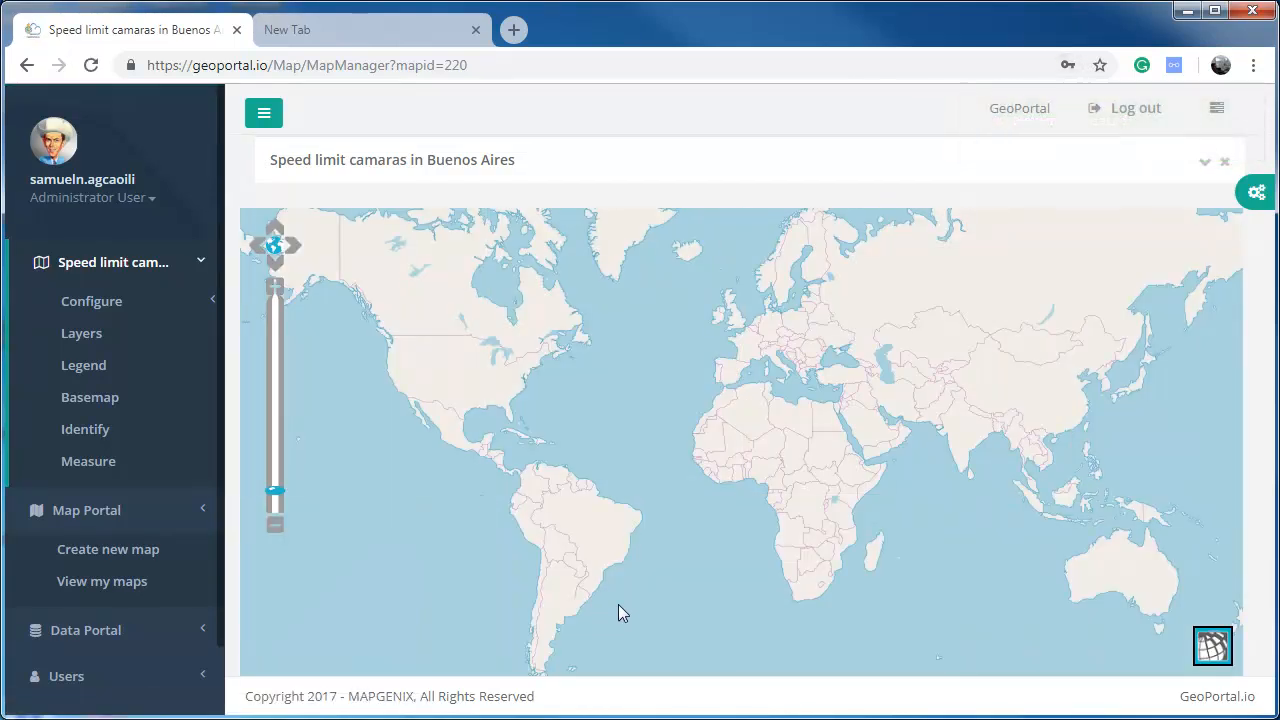
- Frame the map on the city of Buenos Aires and save the currently visible extent as the default map extent
{"action": "scroll", "coordinate": [590, 612], "scroll_direction": "up", "scroll_amount": 4}
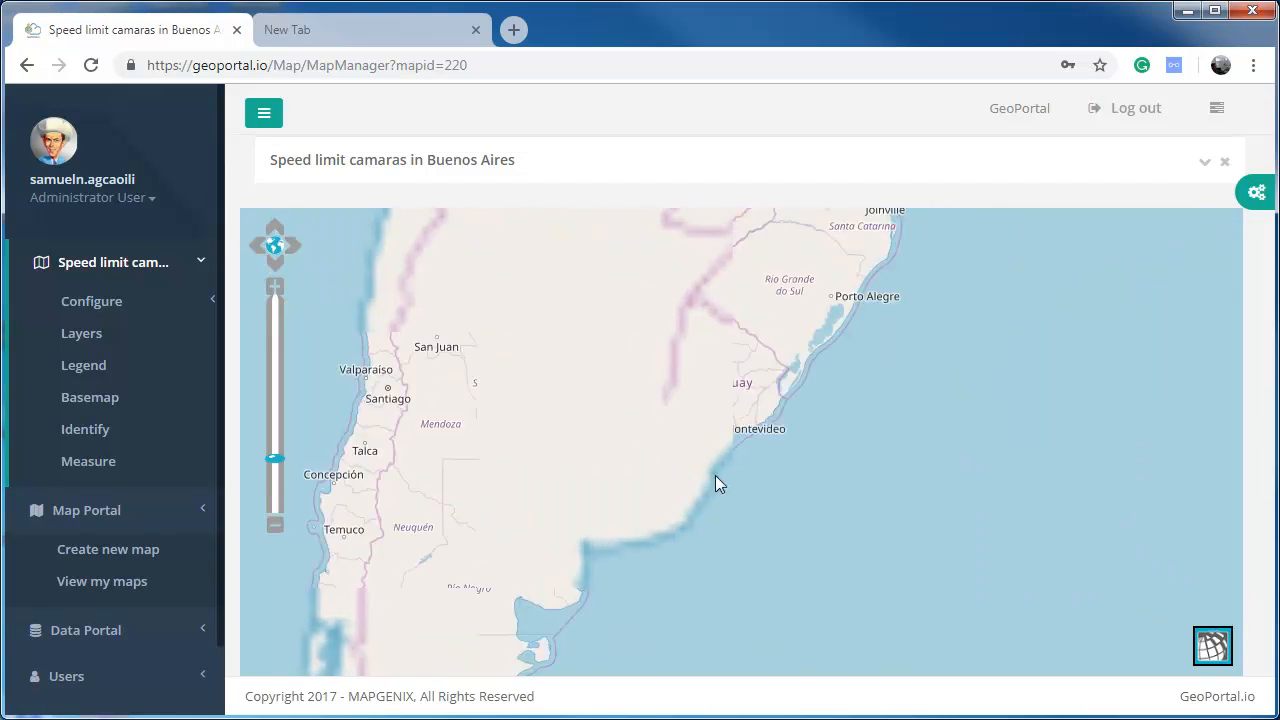
{"action": "left_click_drag", "start_coordinate": [643, 405], "coordinate": [689, 444]}
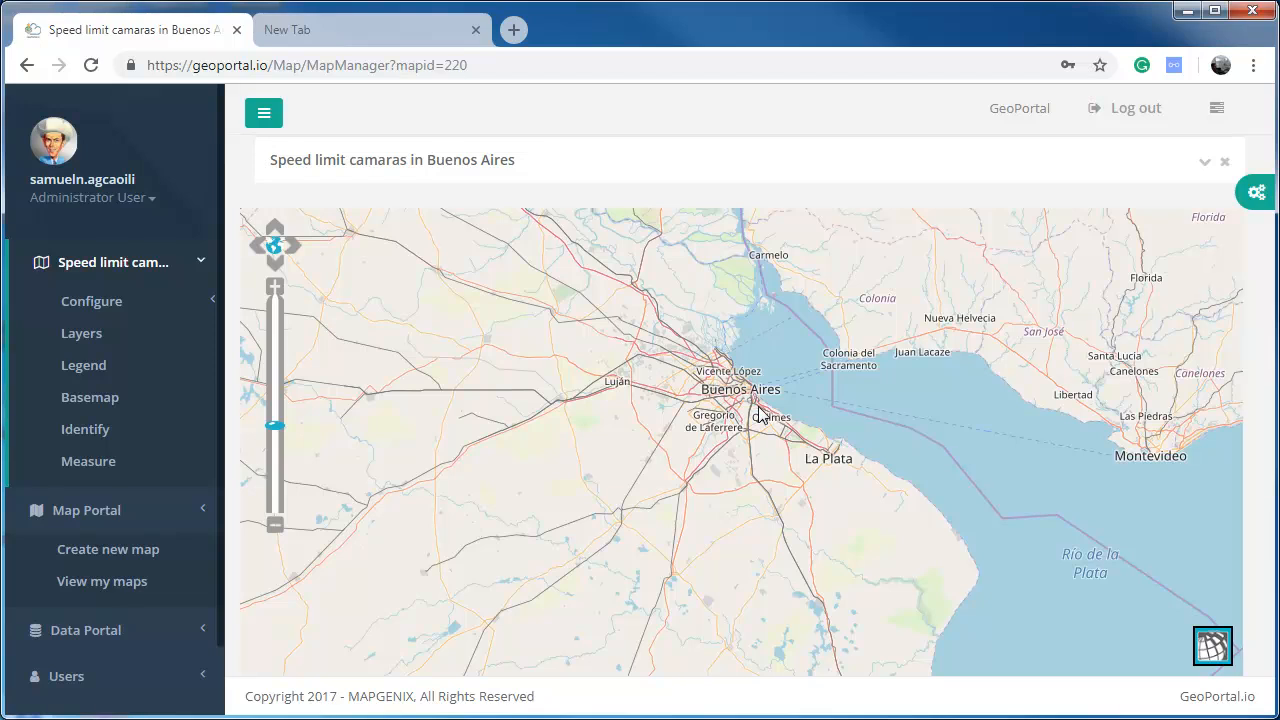
{"action": "scroll", "coordinate": [790, 430], "scroll_direction": "up", "scroll_amount": 3}
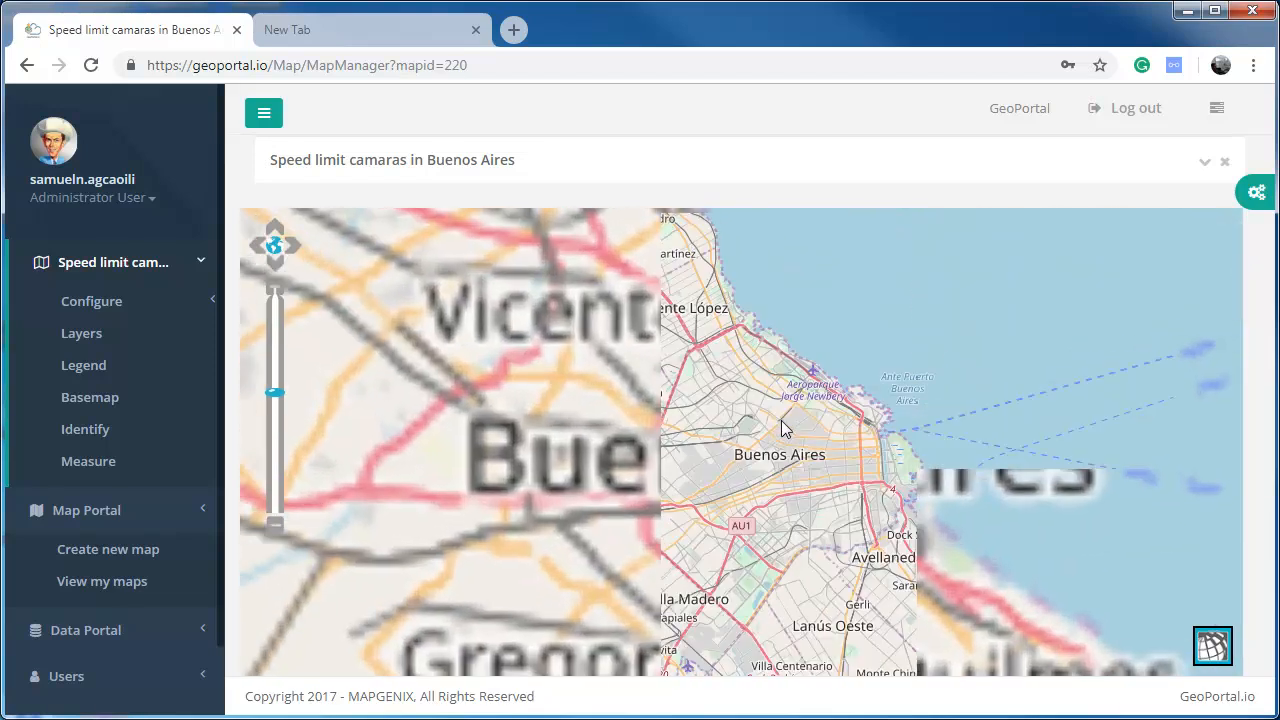
{"action": "left_click_drag", "start_coordinate": [735, 393], "coordinate": [905, 518]}
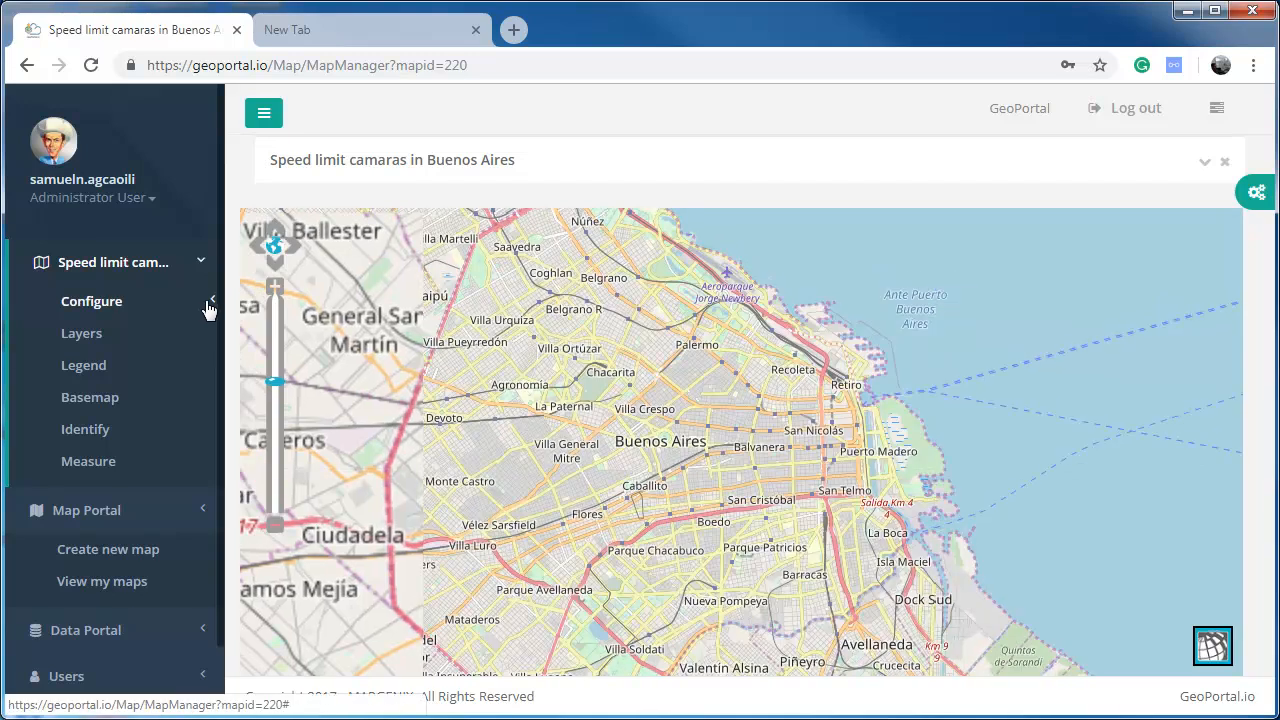
{"action": "left_click", "coordinate": [91, 301]}
{"action": "left_click", "coordinate": [105, 333]}
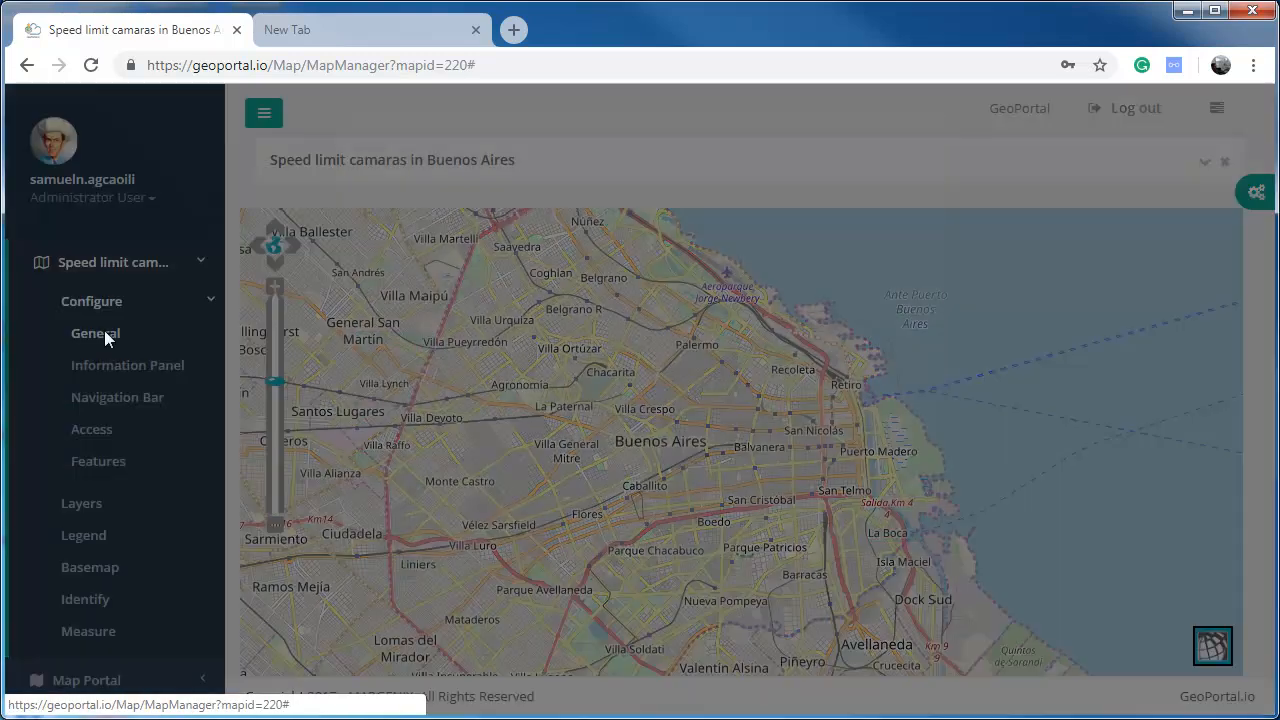
{"action": "left_click", "coordinate": [368, 443]}
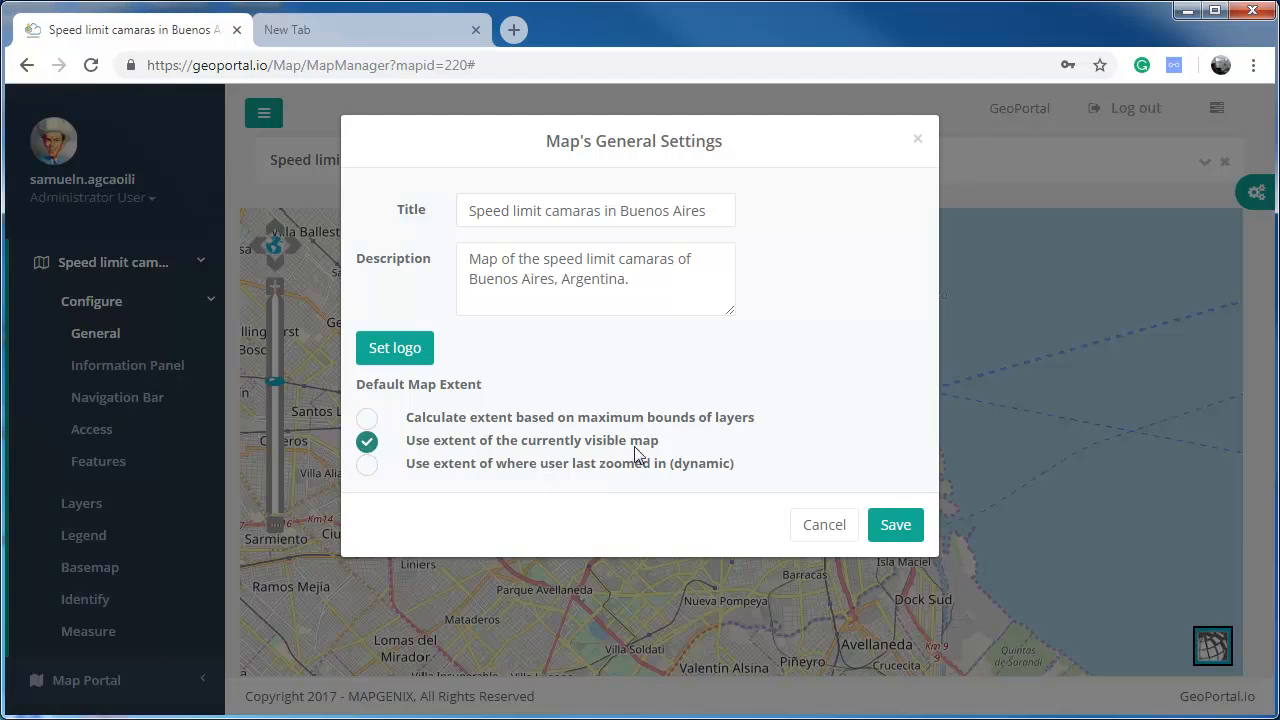
{"action": "left_click", "coordinate": [895, 530]}
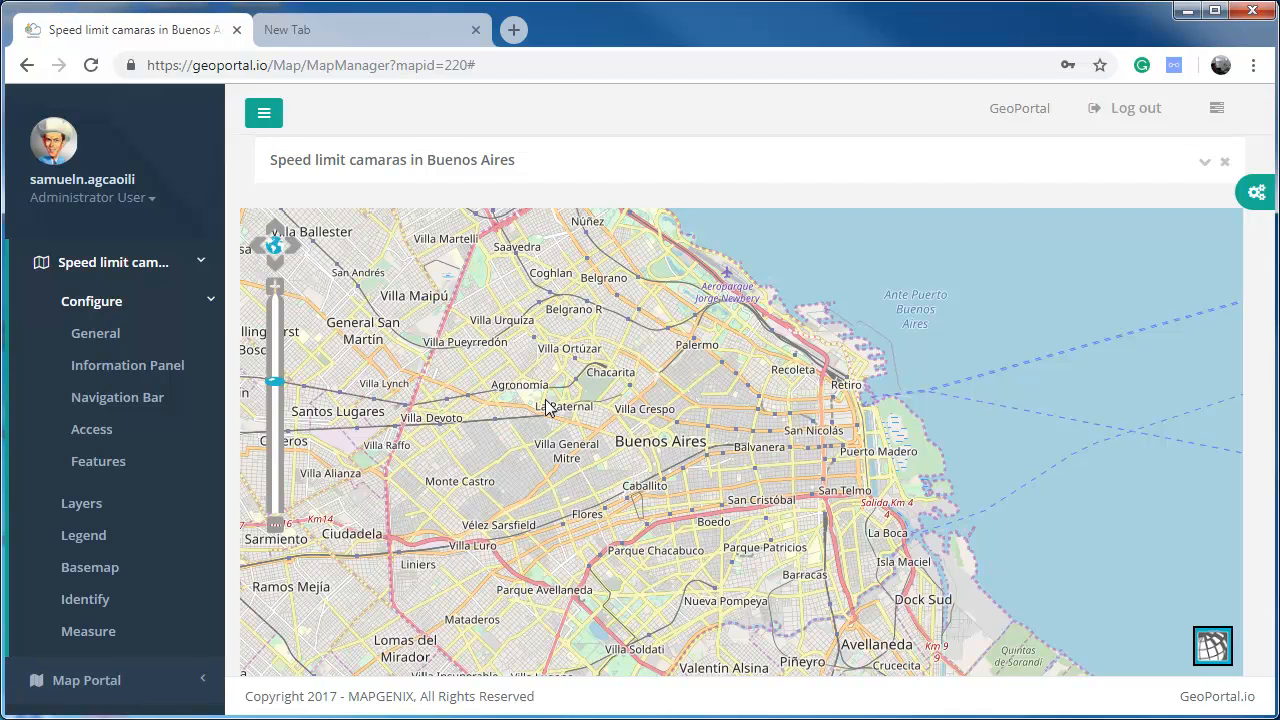
- Search Google for "camara de control de velocidad buenos aires capas" and open the Capas - IDE CABA result in a new tab
{"action": "key", "text": "ctrl+Tab"}
{"action": "left_click", "coordinate": [445, 427]}
{"action": "type", "text": "camara de control de velocidad buenos aires capas"}
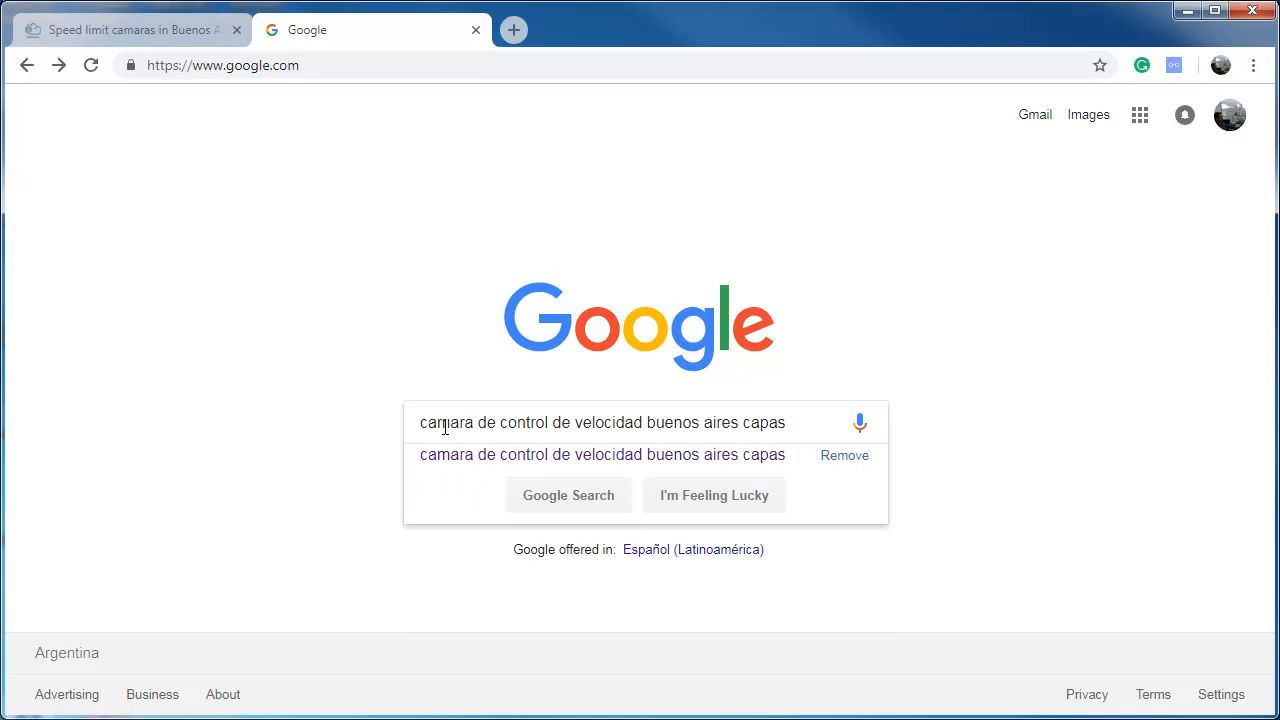
{"action": "key", "text": "Return"}
{"action": "scroll", "coordinate": [673, 437], "scroll_direction": "down", "scroll_amount": 3}
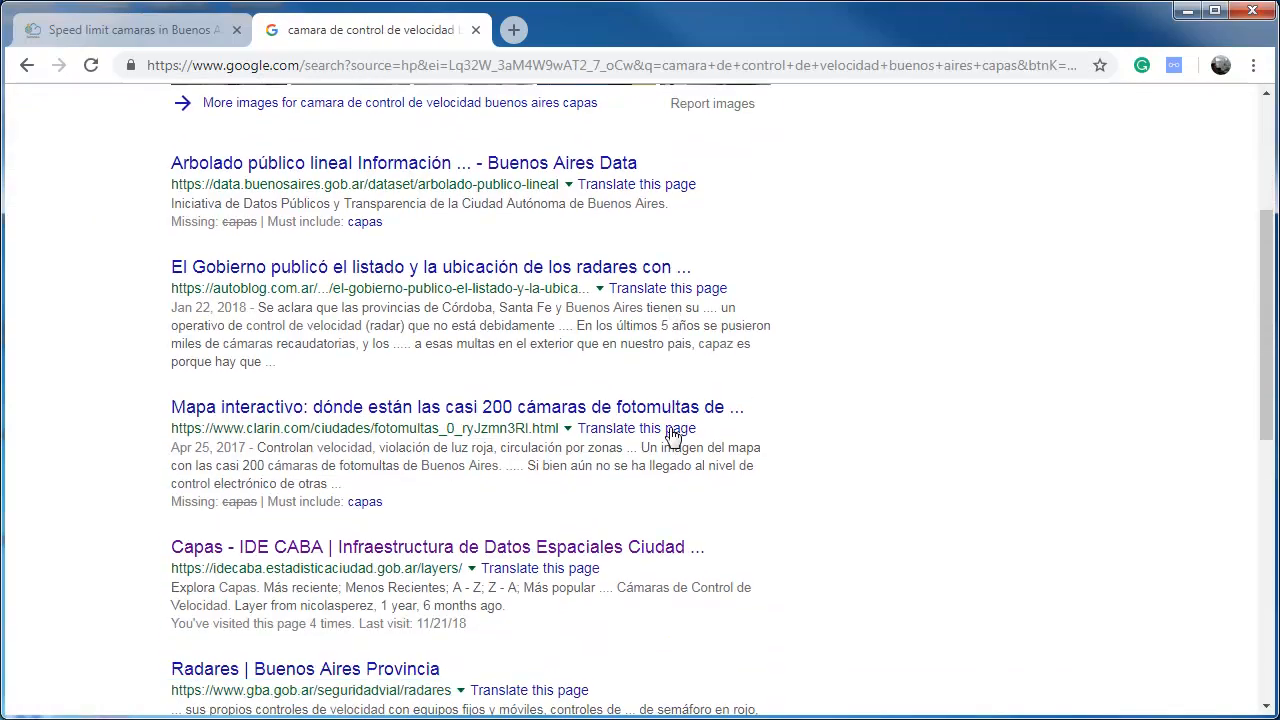
{"action": "scroll", "coordinate": [673, 437], "scroll_direction": "down", "scroll_amount": 2}
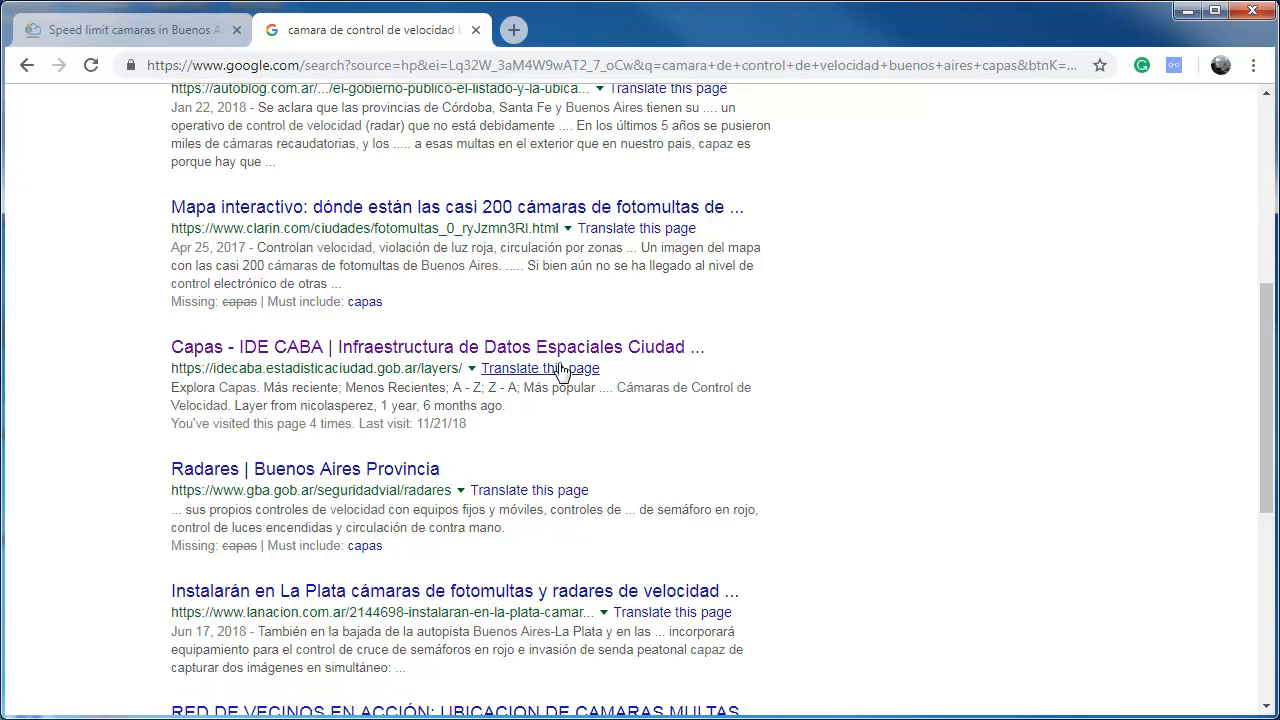
{"action": "right_click", "coordinate": [622, 348]}
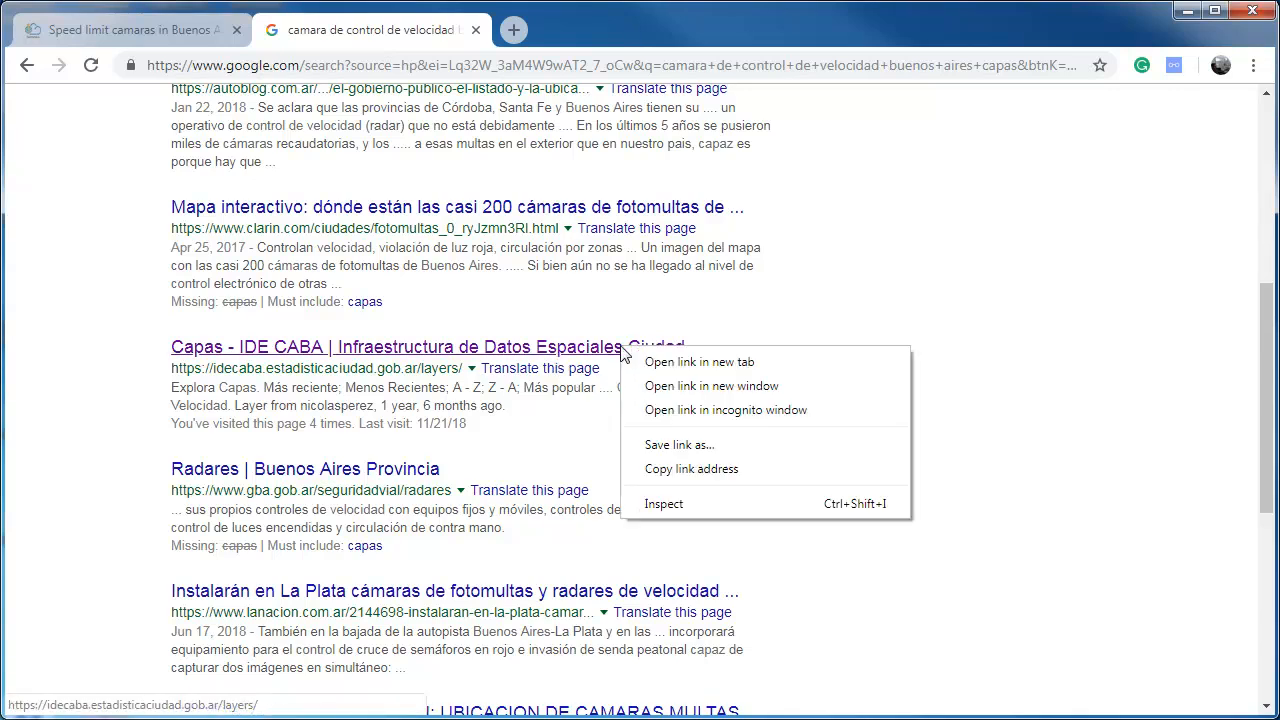
{"action": "left_click", "coordinate": [678, 368]}
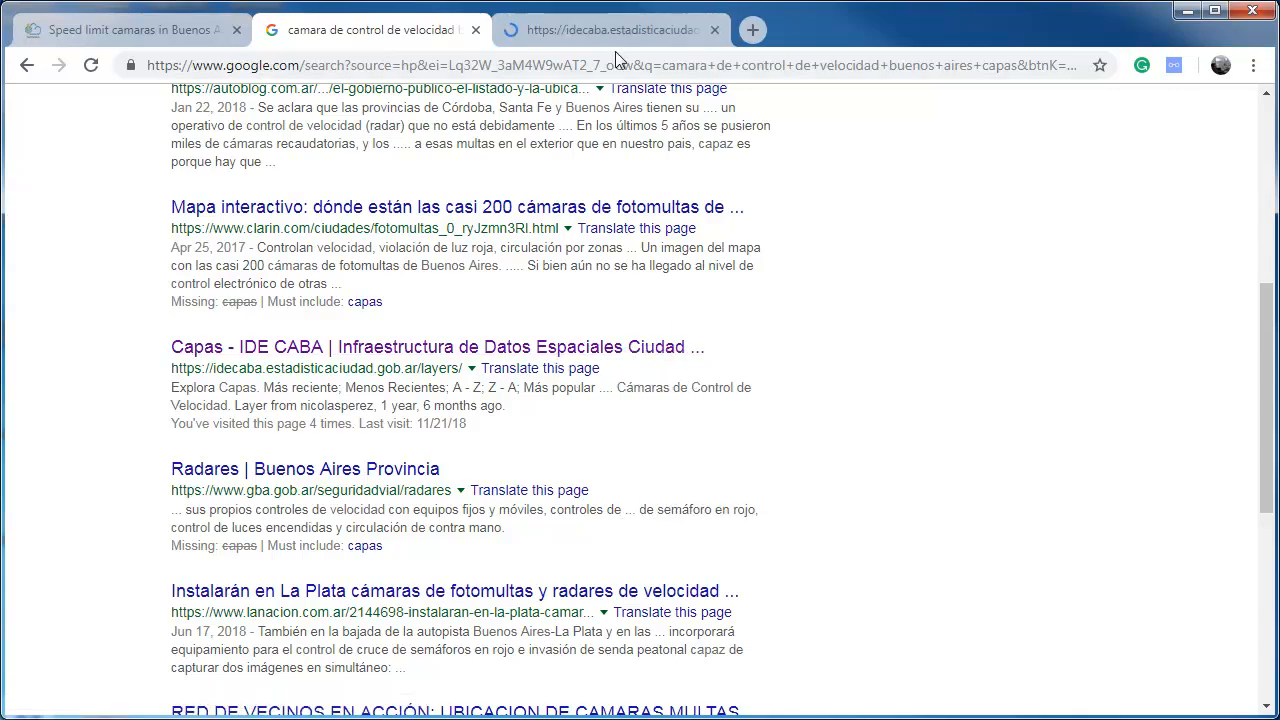
{"action": "left_click", "coordinate": [615, 40]}
- Download the Cámaras de Control de Velocidad layer as a zipped shapefile
{"action": "scroll", "coordinate": [910, 308], "scroll_direction": "down", "scroll_amount": 3}
{"action": "scroll", "coordinate": [908, 306], "scroll_direction": "down", "scroll_amount": 3}
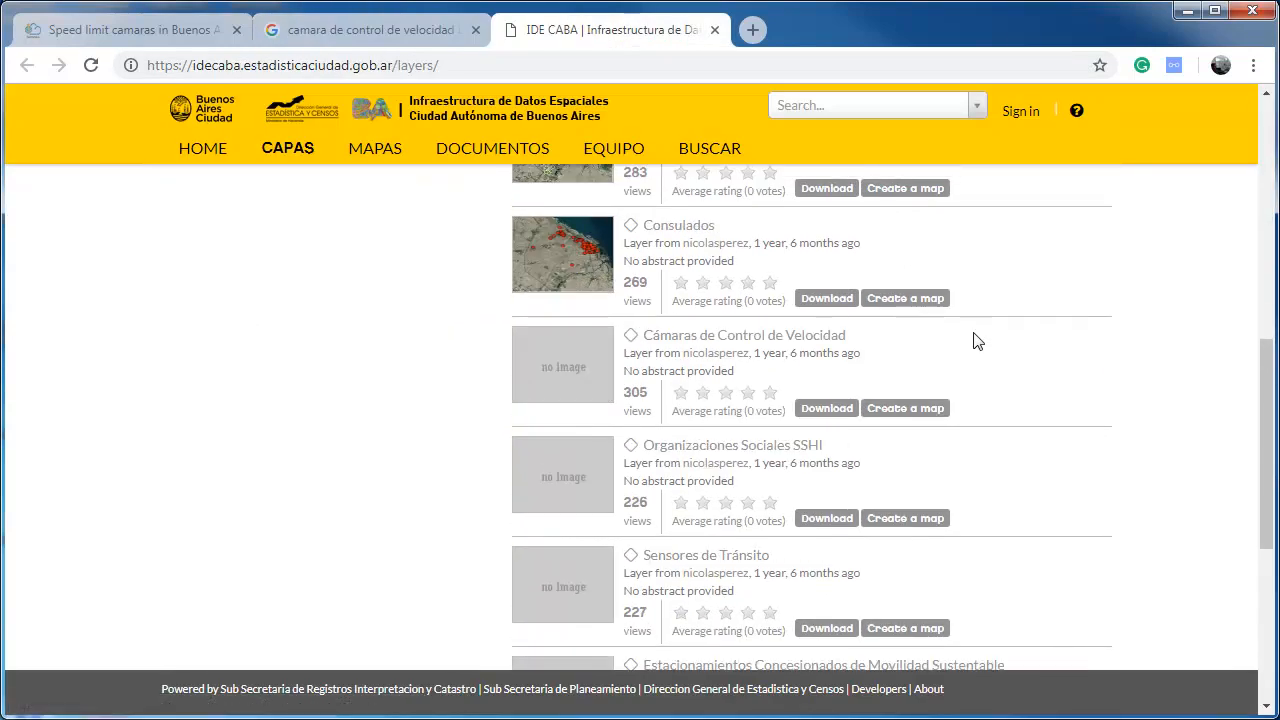
{"action": "left_click", "coordinate": [818, 411]}
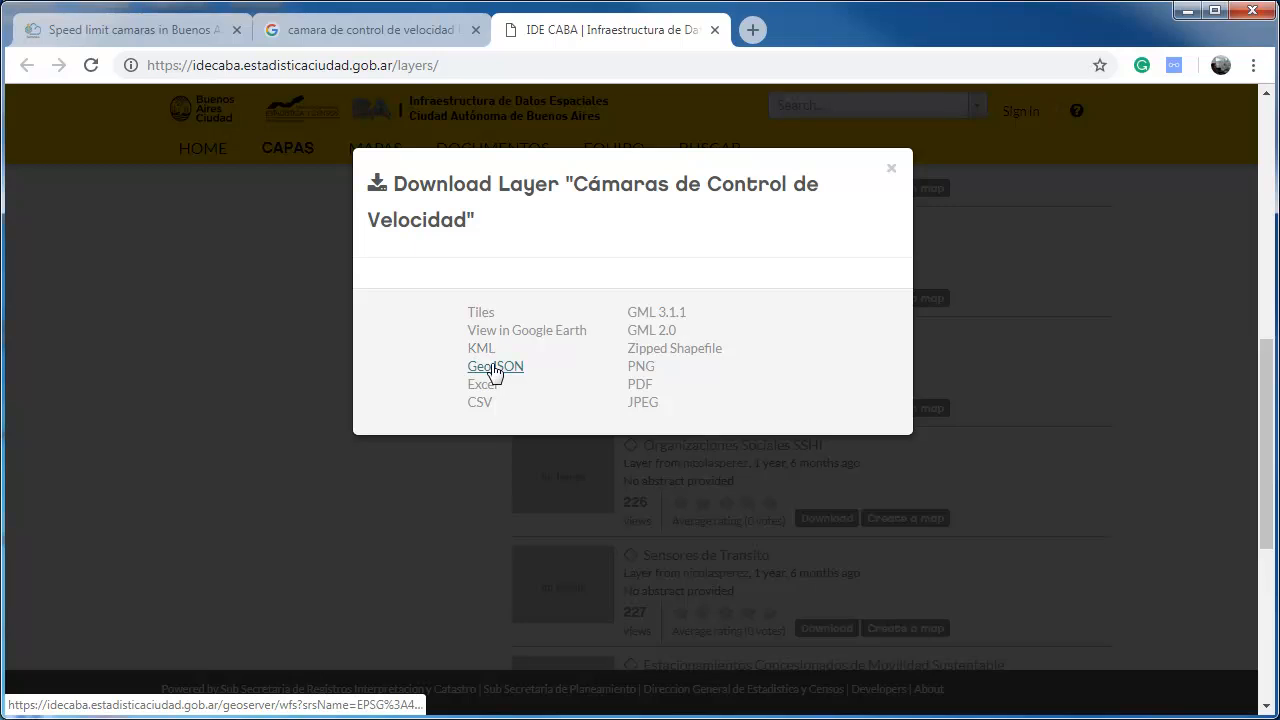
{"action": "left_click", "coordinate": [676, 349]}
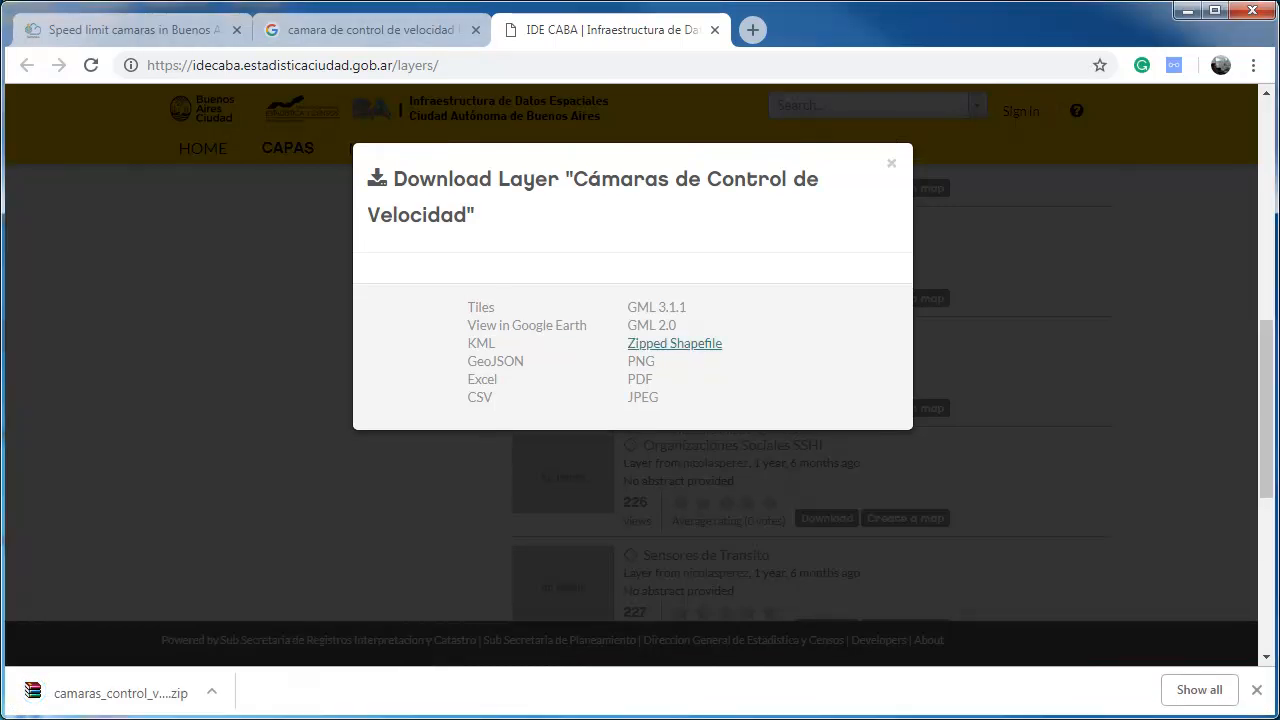
- Show the downloaded camaras_control_velocidad.zip in its folder and extract its files into that same folder
{"action": "left_click", "coordinate": [211, 693]}
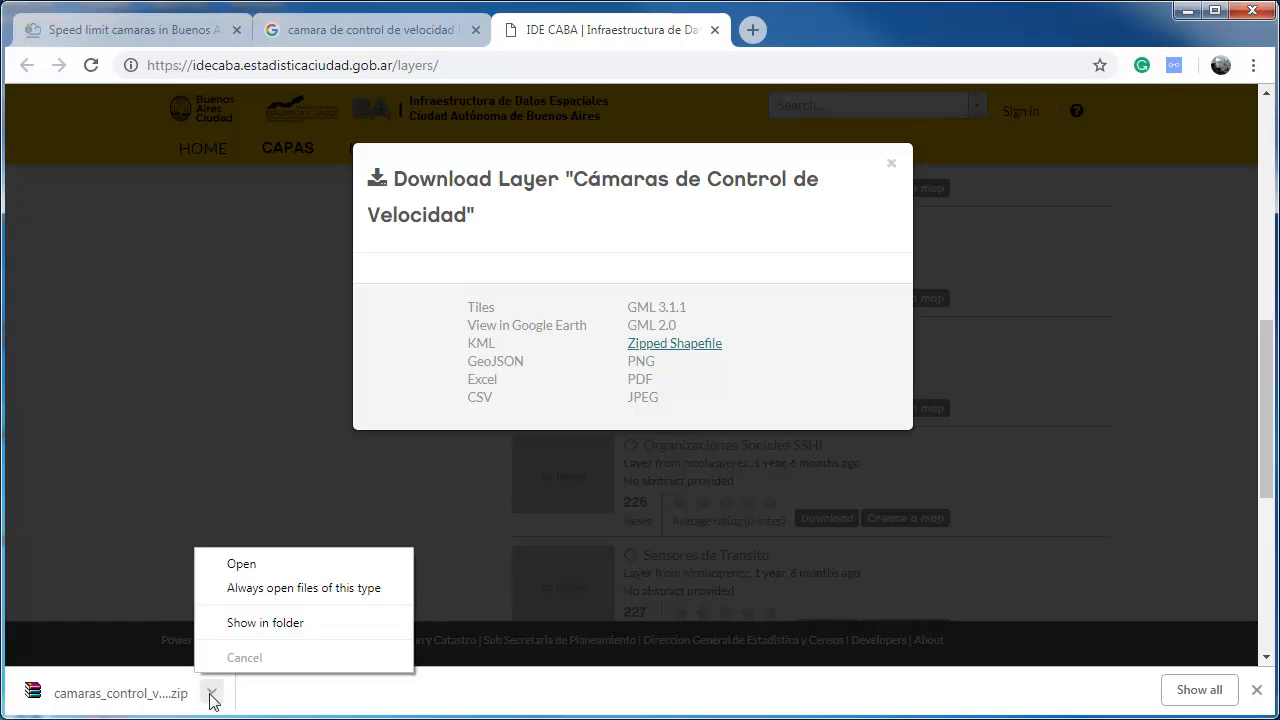
{"action": "left_click", "coordinate": [290, 623]}
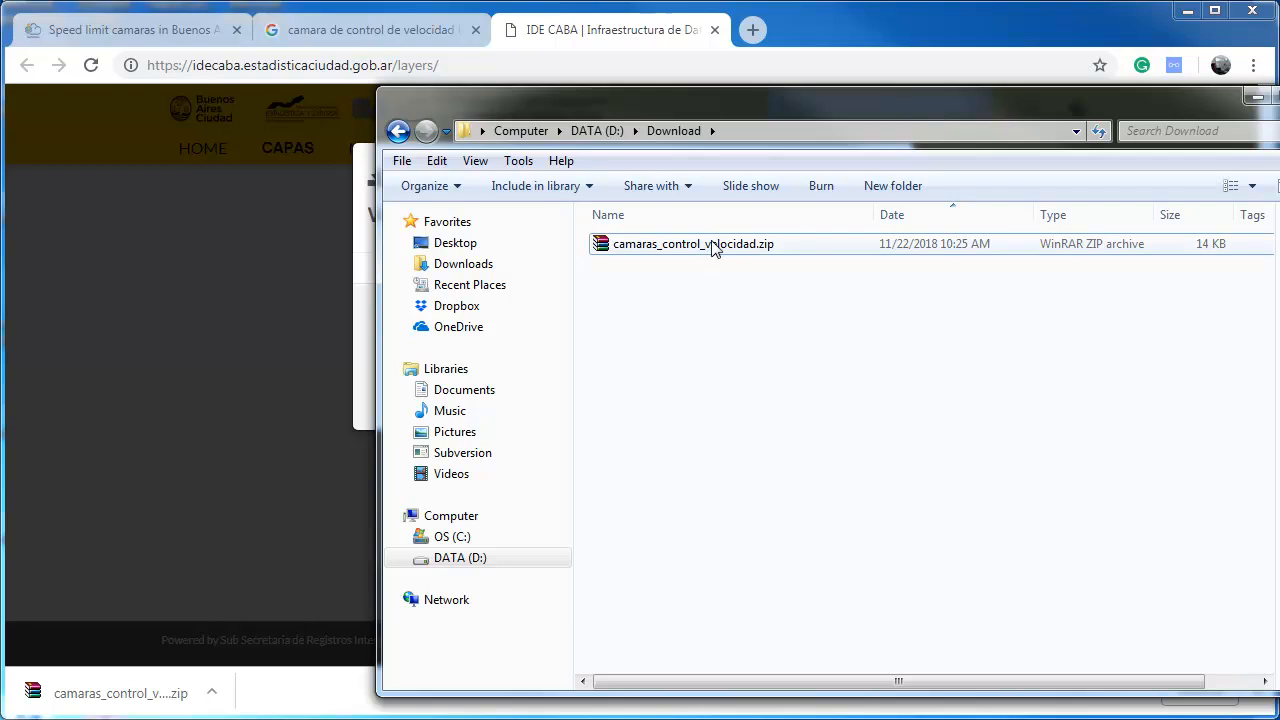
{"action": "right_click", "coordinate": [715, 249]}
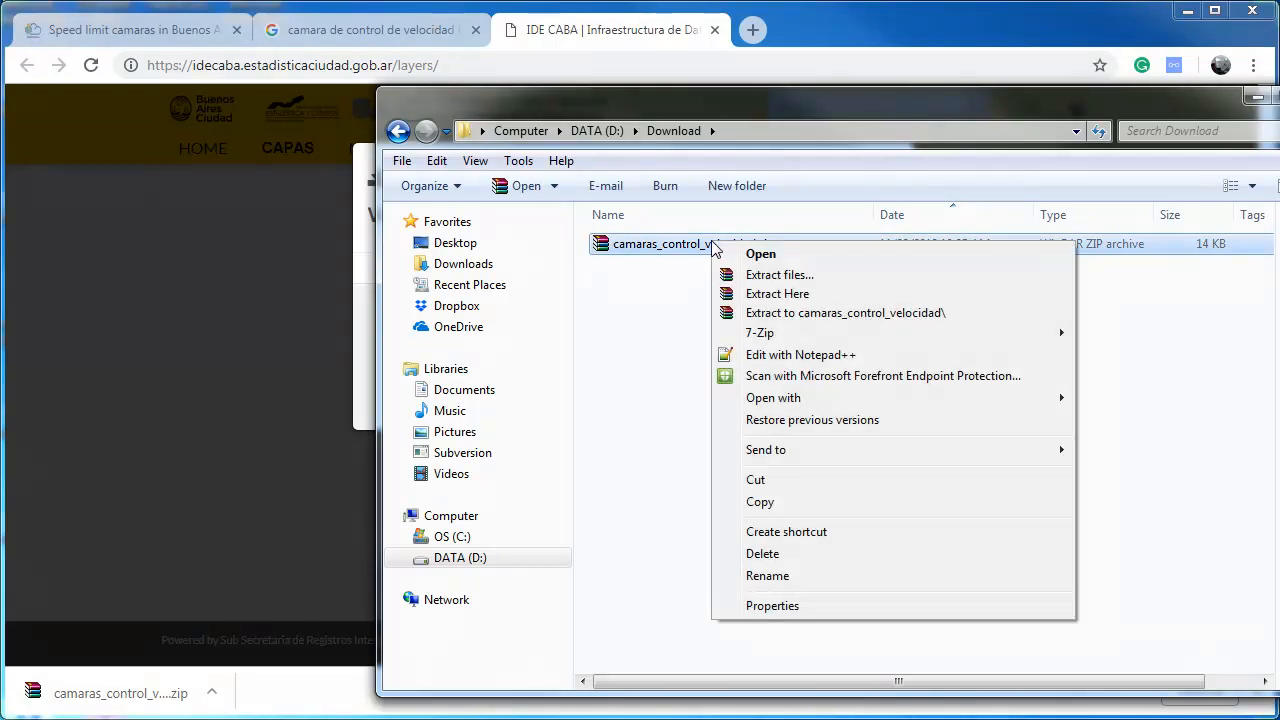
{"action": "left_click", "coordinate": [778, 294]}
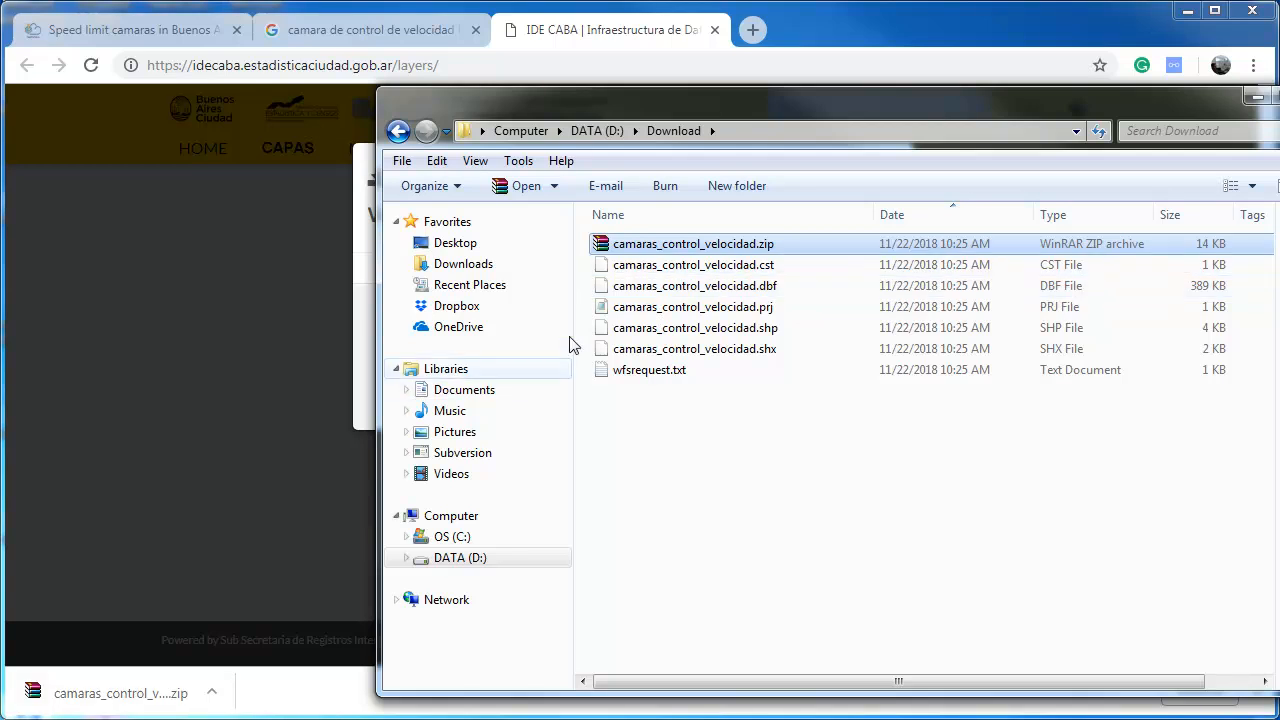
- Return to GeoPortal and open the form for creating a new data set in the Data Portal
{"action": "left_click", "coordinate": [113, 33]}
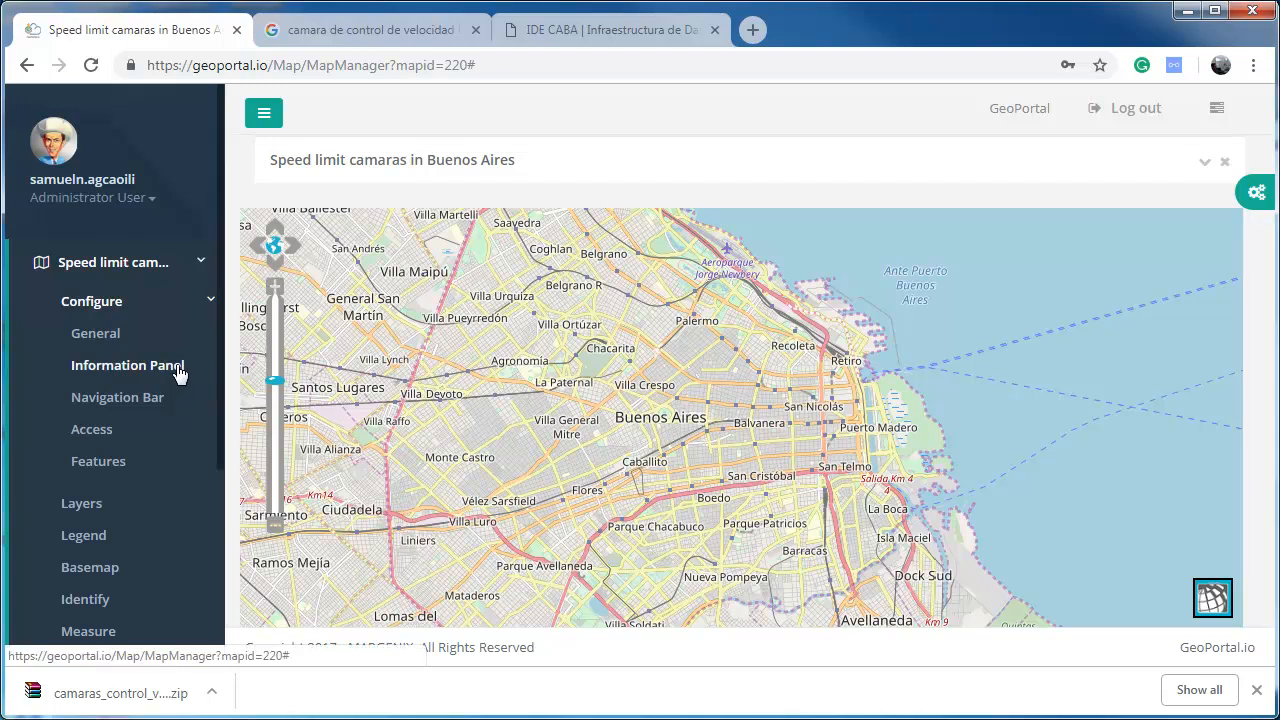
{"action": "left_click", "coordinate": [203, 268]}
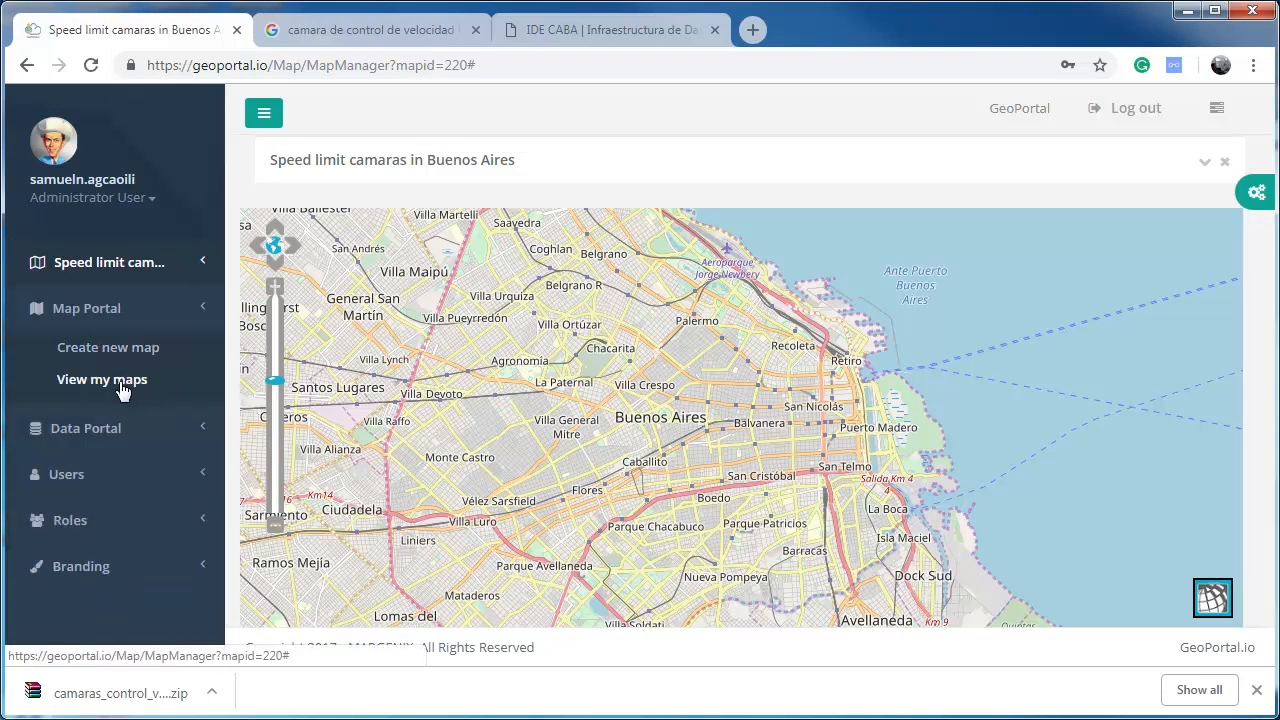
{"action": "left_click", "coordinate": [203, 428]}
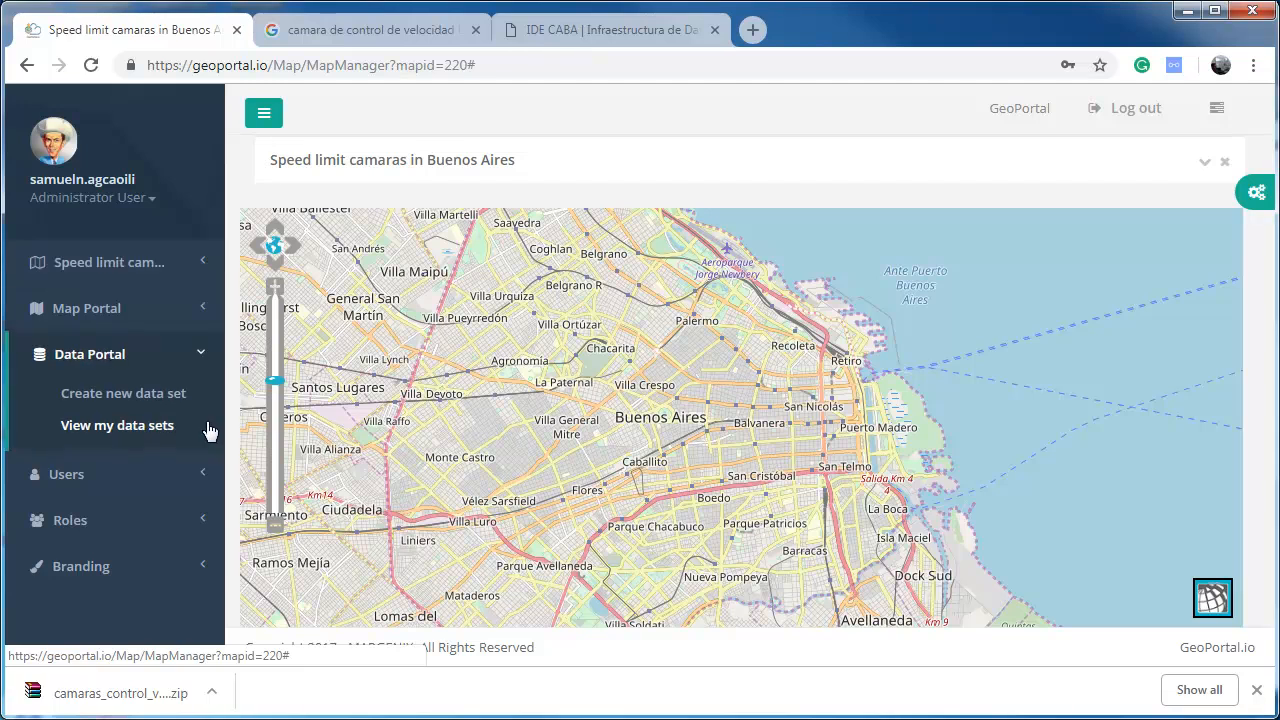
{"action": "left_click", "coordinate": [133, 405]}
- Name the data set "Speed limit camaras" and describe it as "Speed linmit camaras for the city of Buenos Aires, Argentina."
{"action": "left_click", "coordinate": [372, 246]}
{"action": "type", "text": "Speed"}
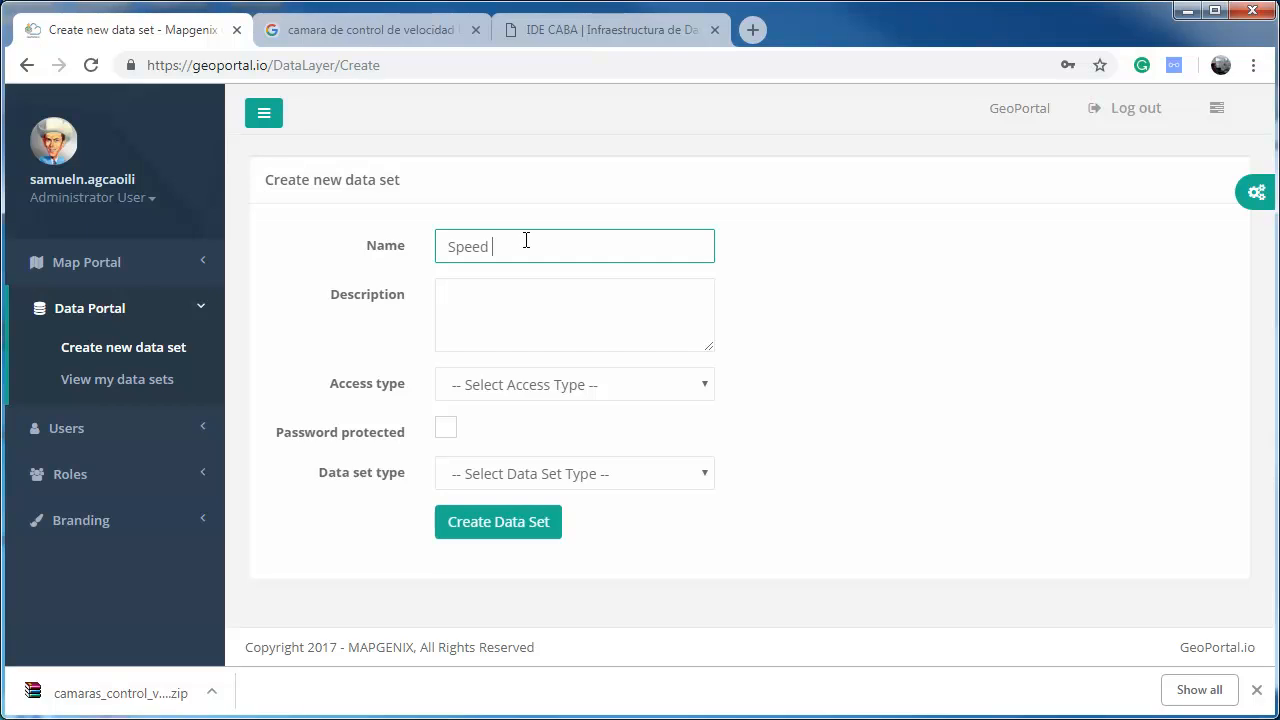
{"action": "type", "text": " limit camaras"}
{"action": "left_click", "coordinate": [531, 308]}
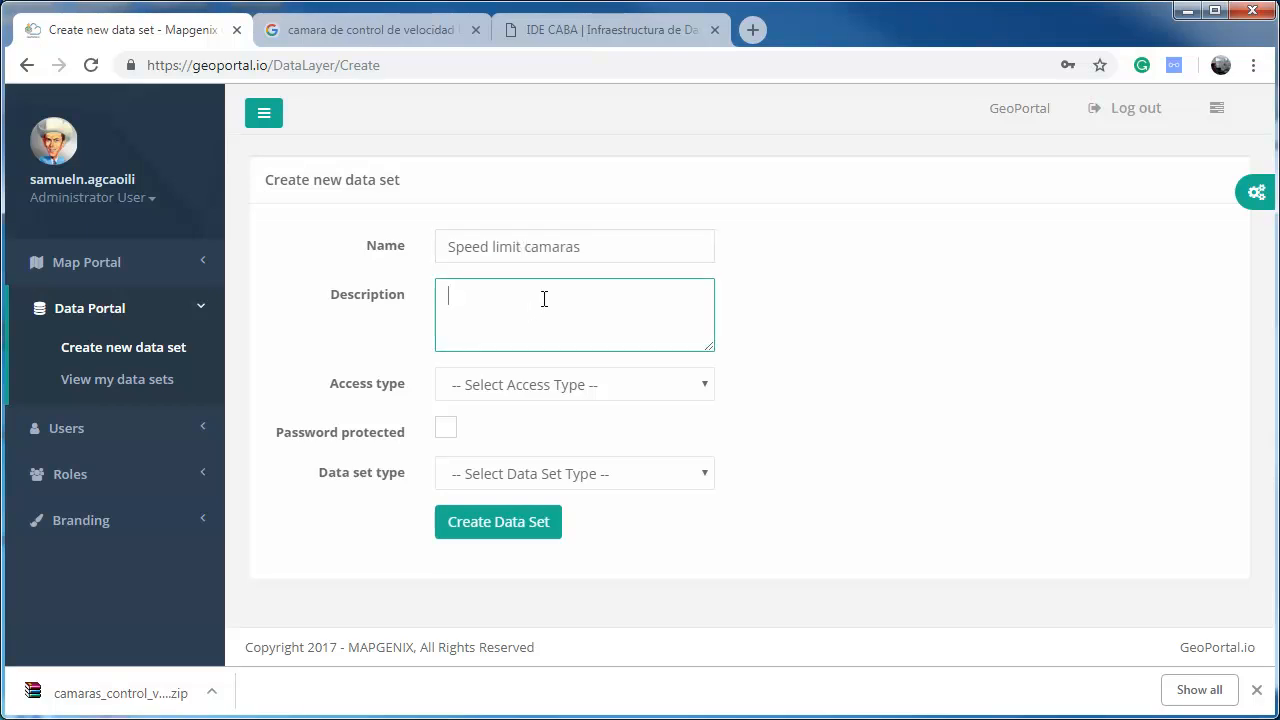
{"action": "type", "text": "Speed linmit camaras for the city of Buenos Aires, Argentina."}
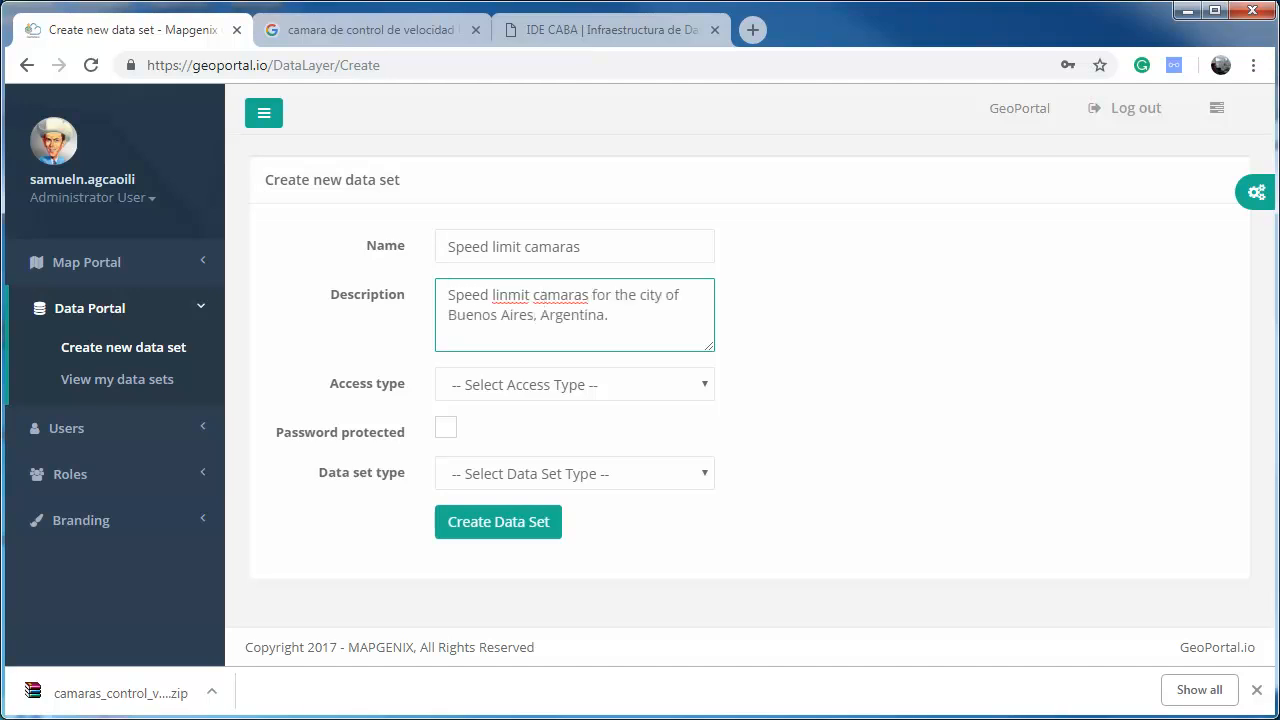
- Set the new data set's access type to Public Access and its data set type to Shapefile
{"action": "left_click", "coordinate": [704, 390]}
{"action": "left_click", "coordinate": [510, 452]}
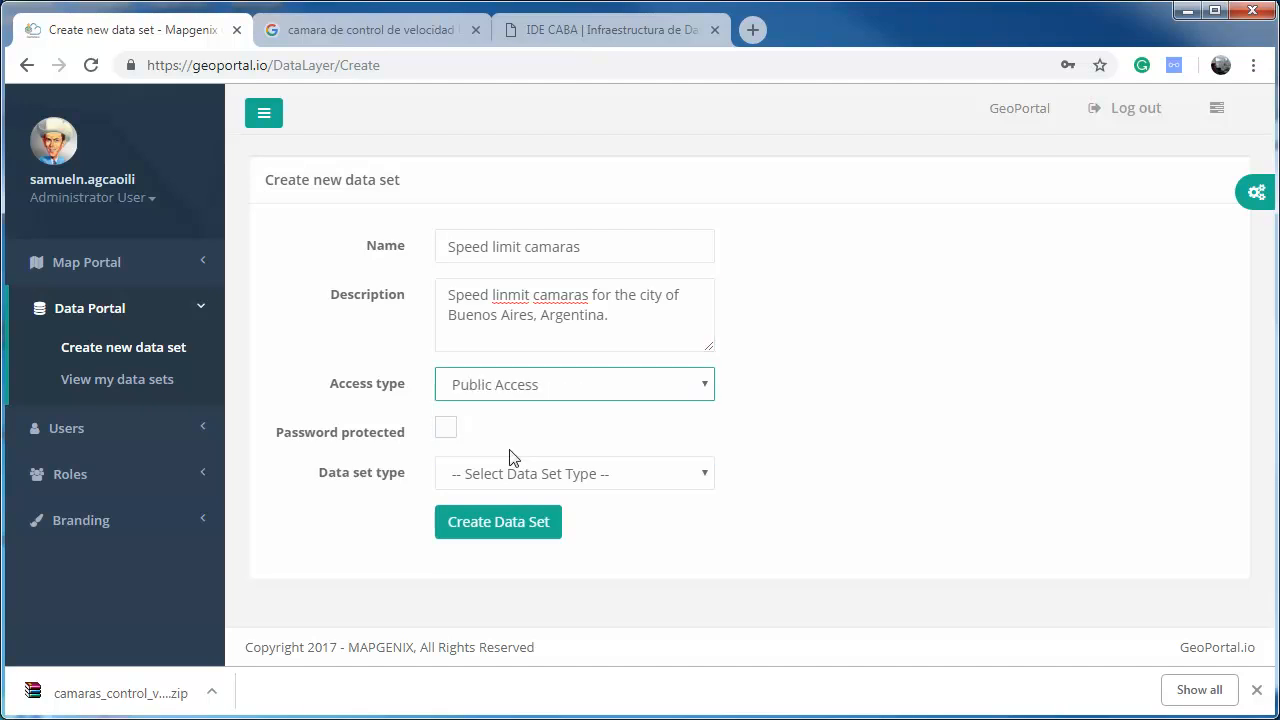
{"action": "left_click", "coordinate": [708, 478]}
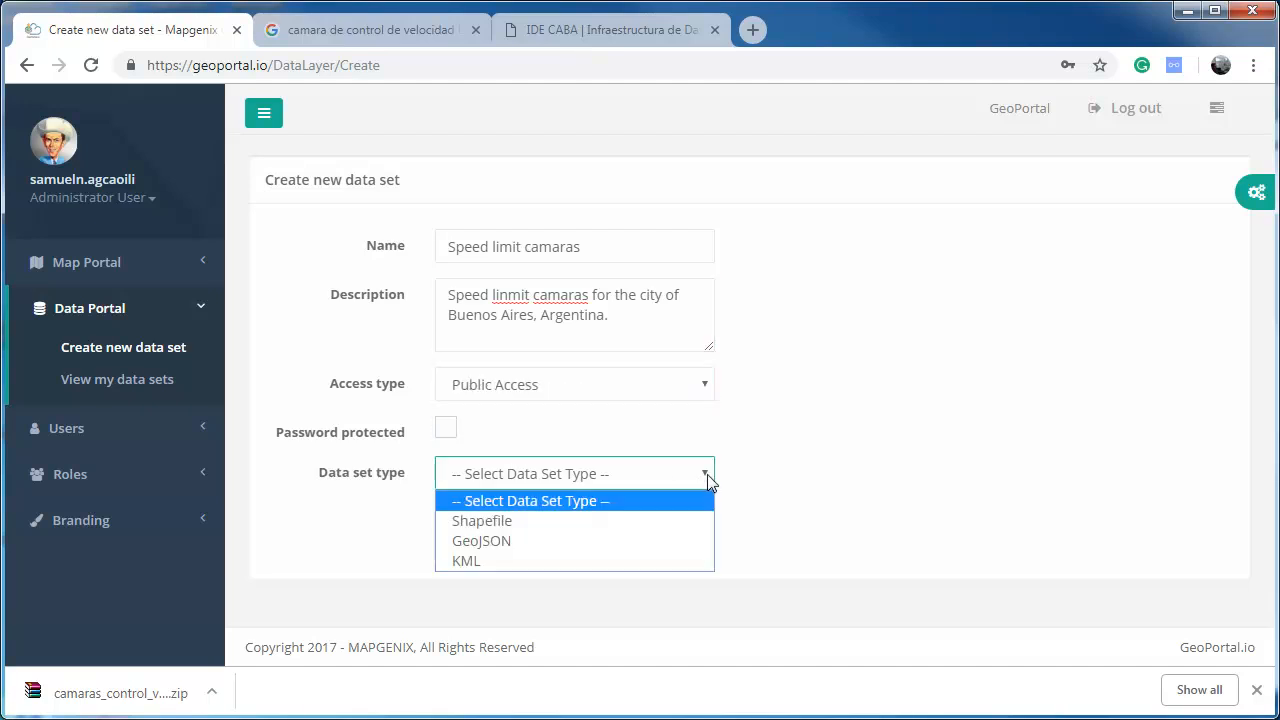
{"action": "left_click", "coordinate": [521, 522]}
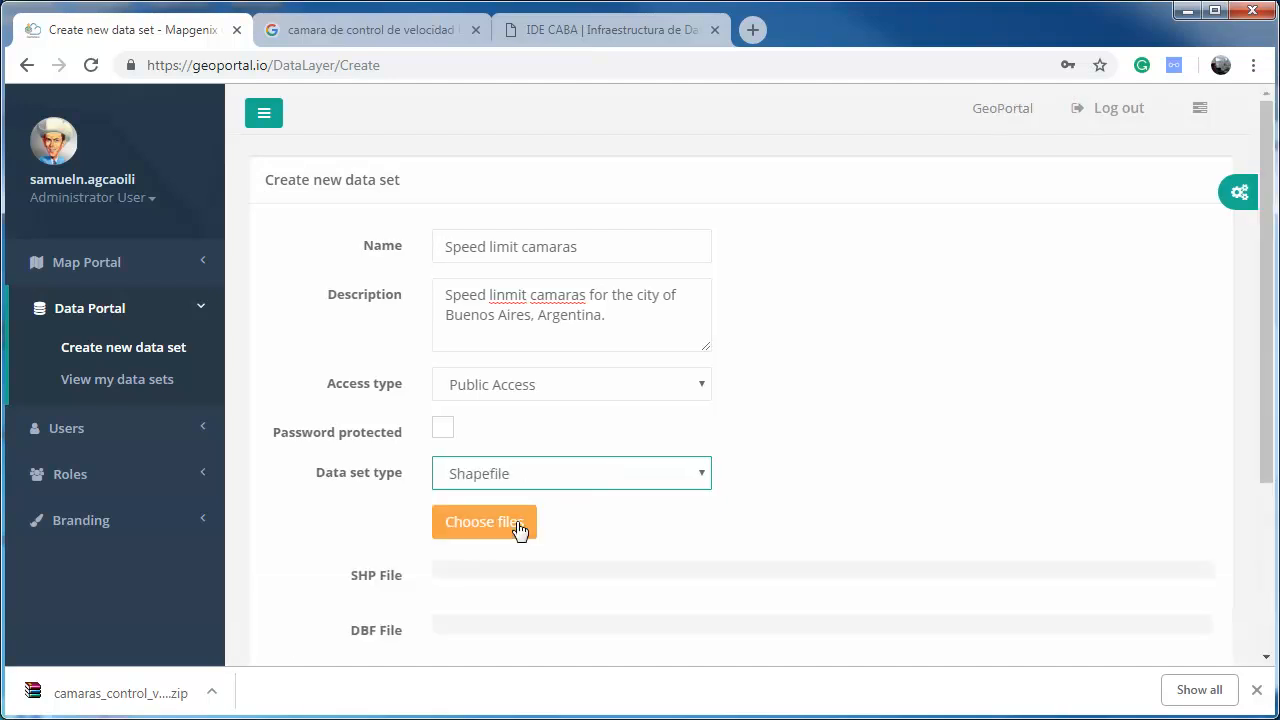
- Attach the .dbf, .prj, .shp and .shx files of camaras_control_velocidad and create the data set
{"action": "scroll", "coordinate": [500, 360], "scroll_direction": "down", "scroll_amount": 3}
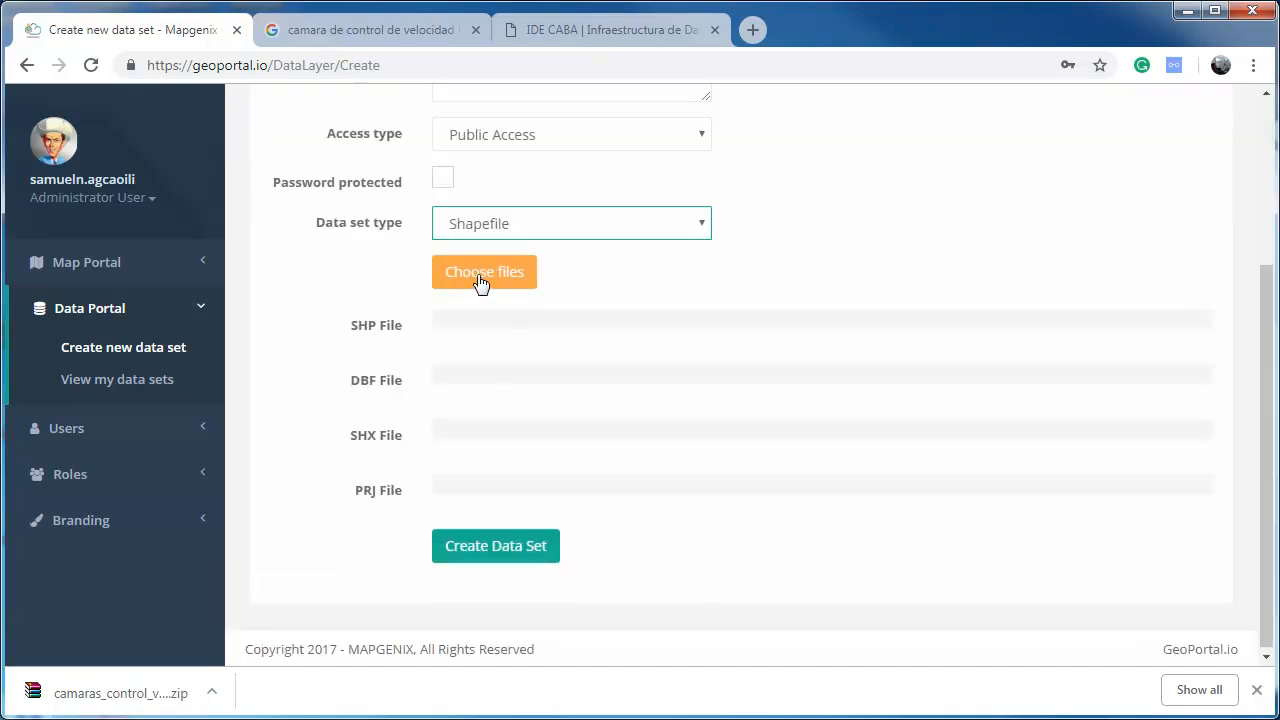
{"action": "left_click", "coordinate": [479, 282]}
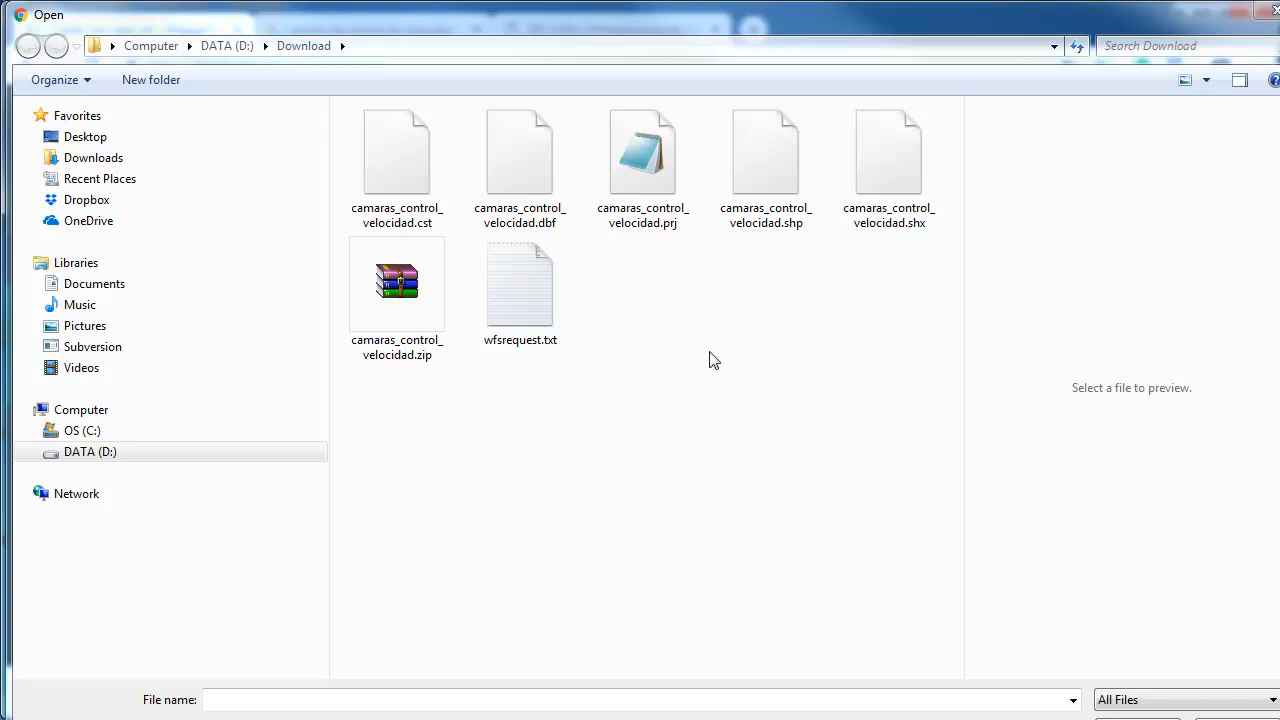
{"action": "left_click", "coordinate": [500, 212]}
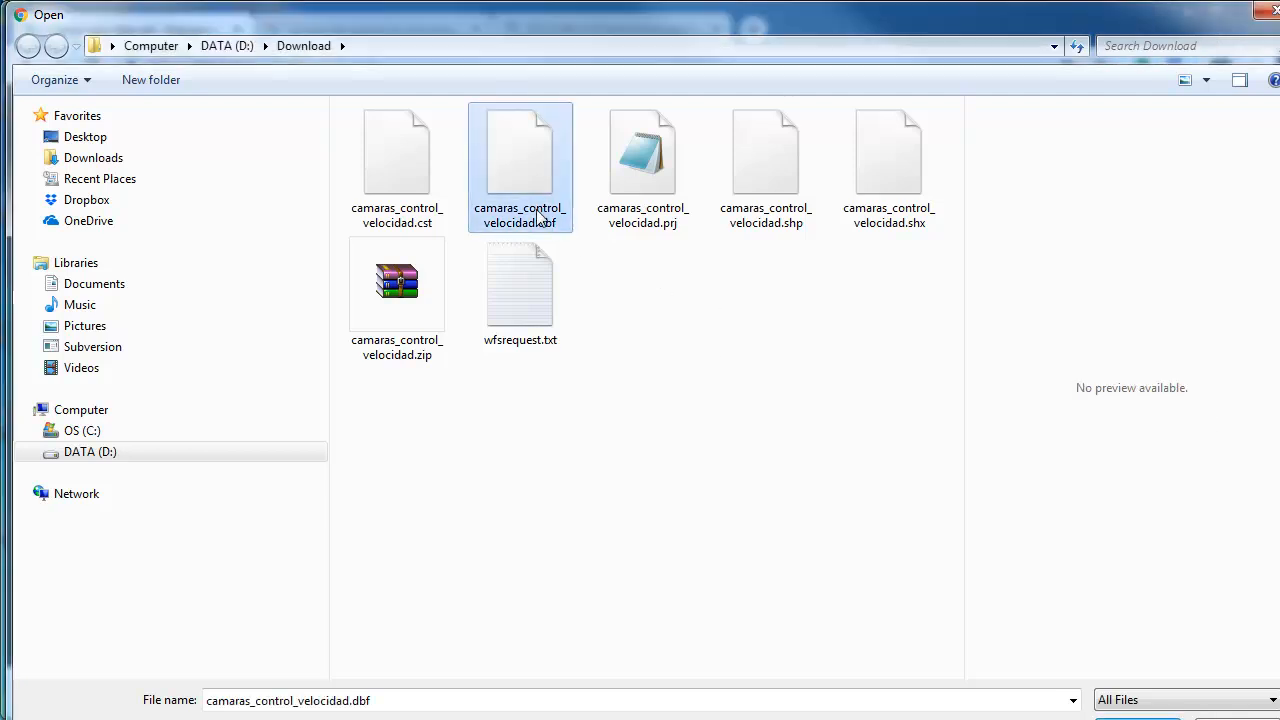
{"action": "left_click", "coordinate": [657, 220], "text": "ctrl"}
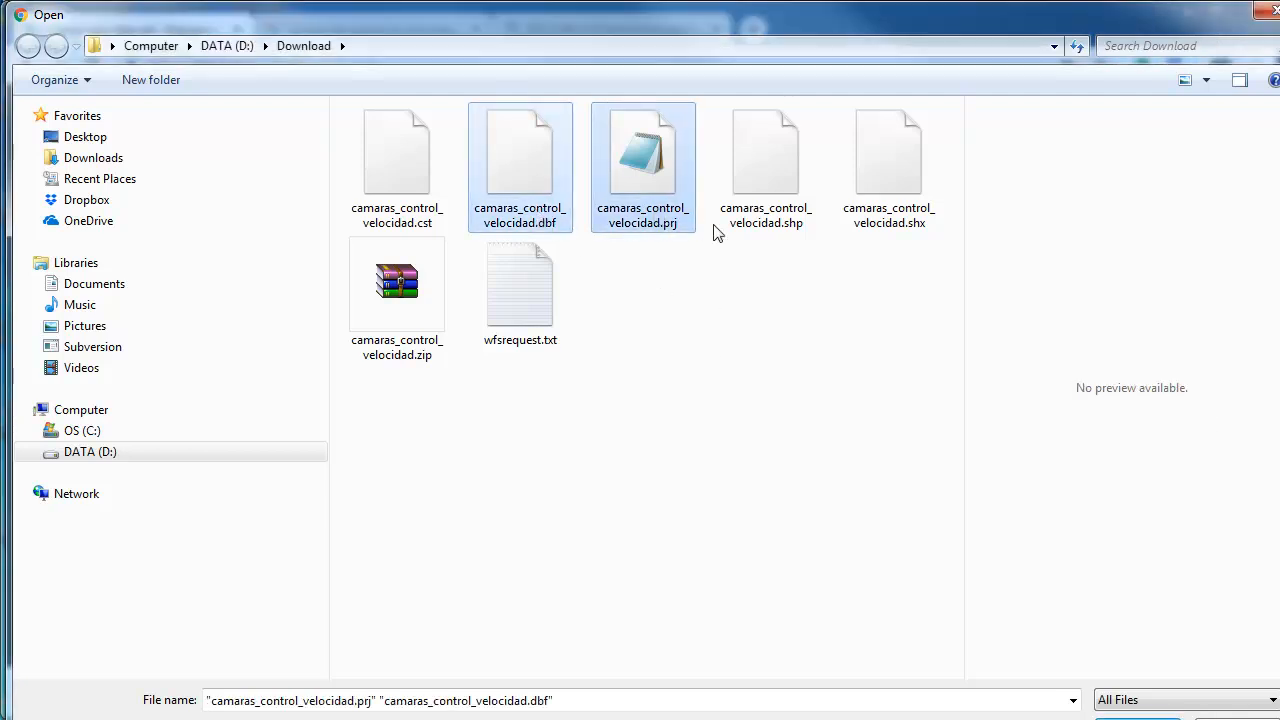
{"action": "left_click", "coordinate": [785, 220], "text": "ctrl"}
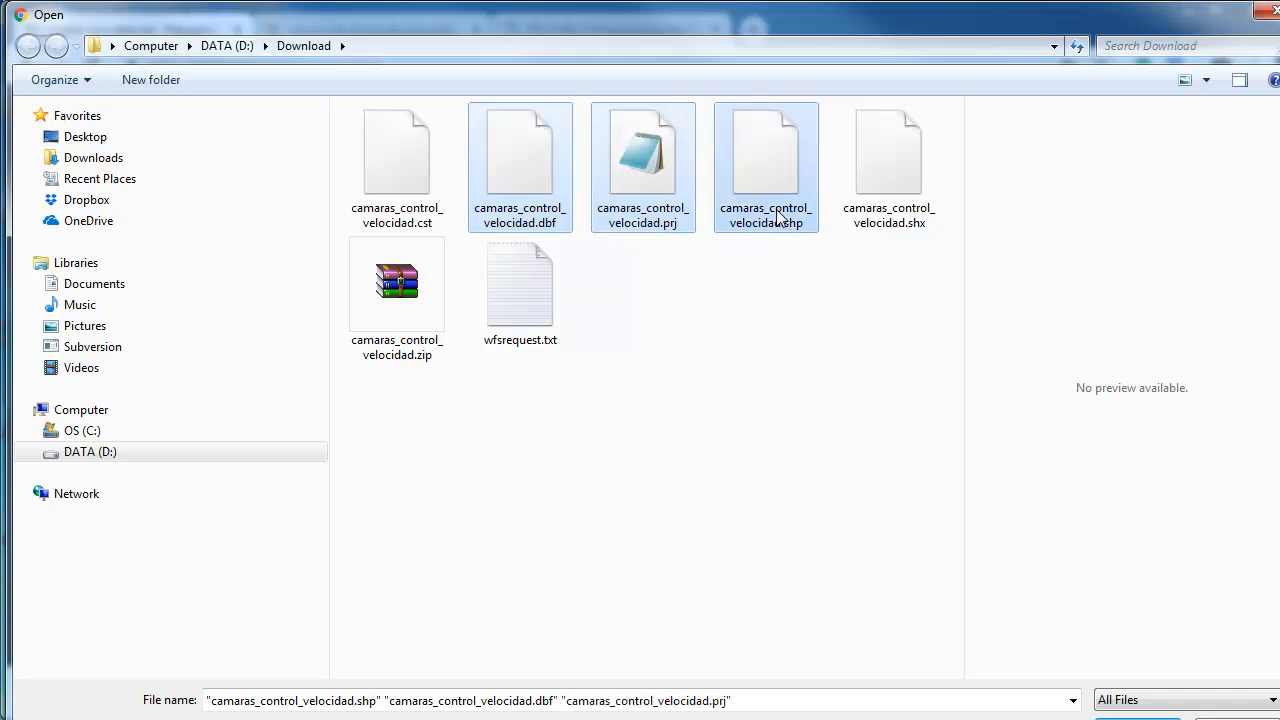
{"action": "left_click", "coordinate": [906, 226], "text": "ctrl"}
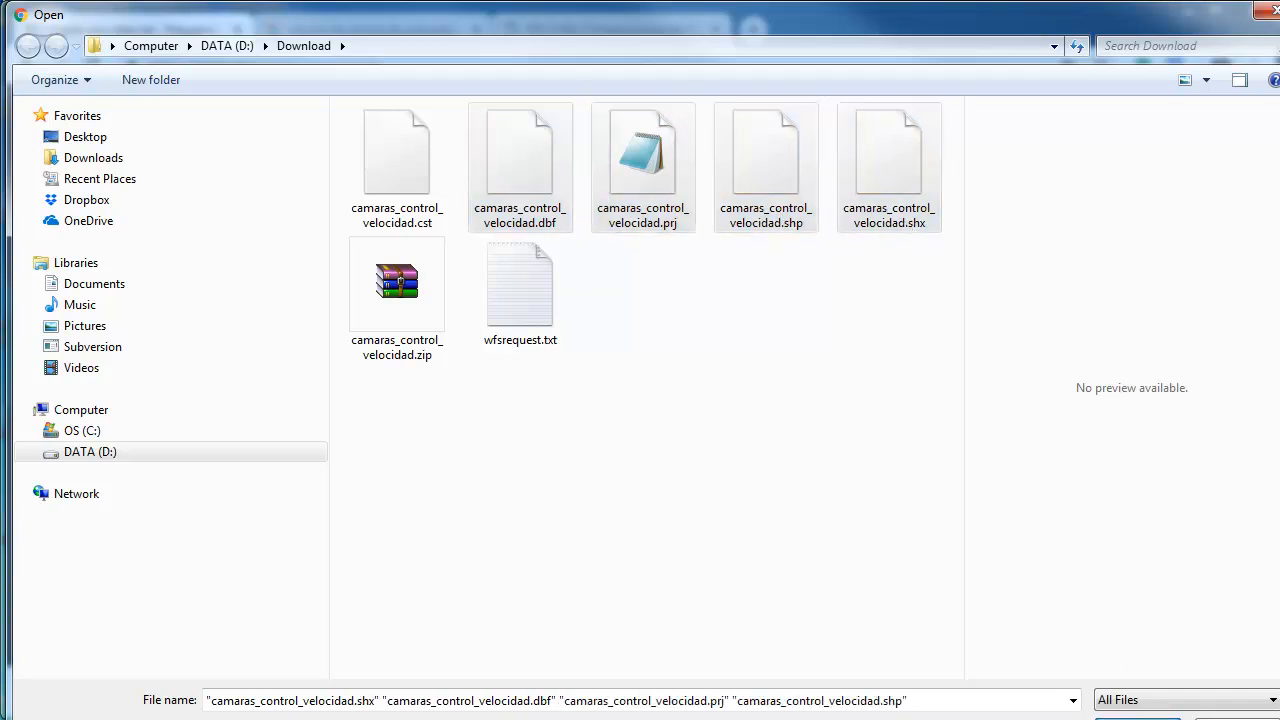
{"action": "key", "text": "Return"}
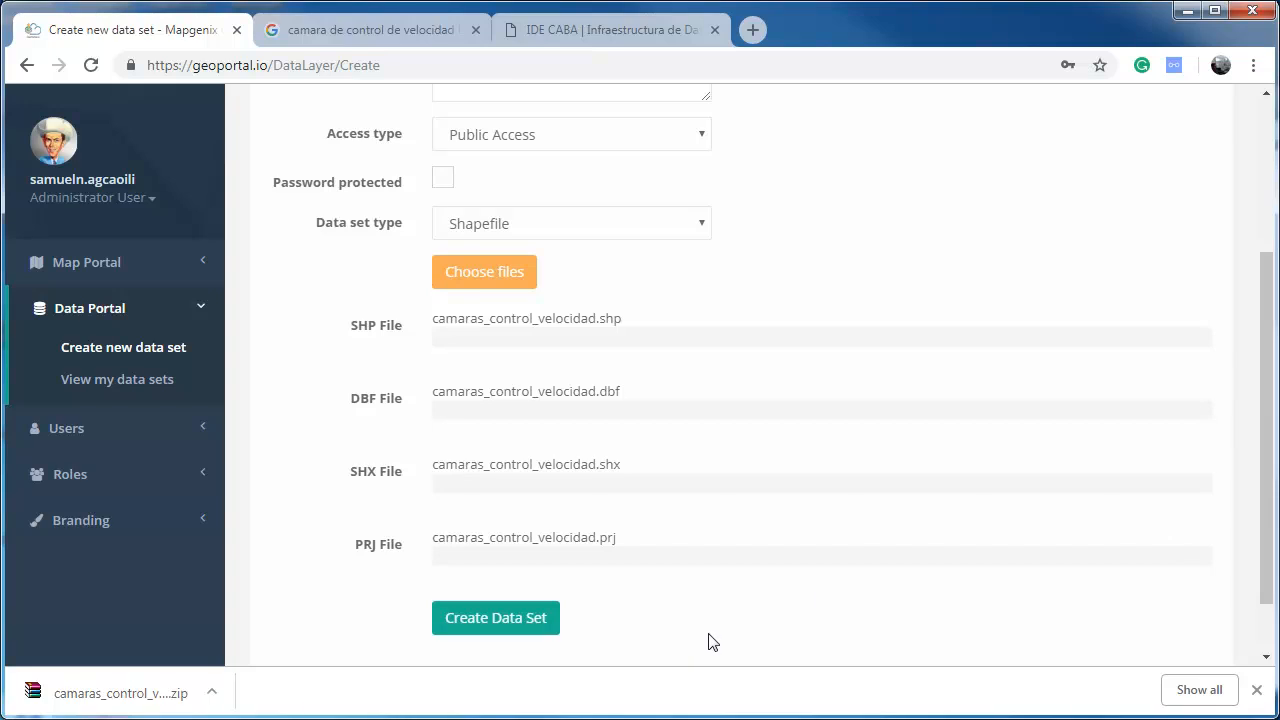
{"action": "left_click", "coordinate": [493, 621]}
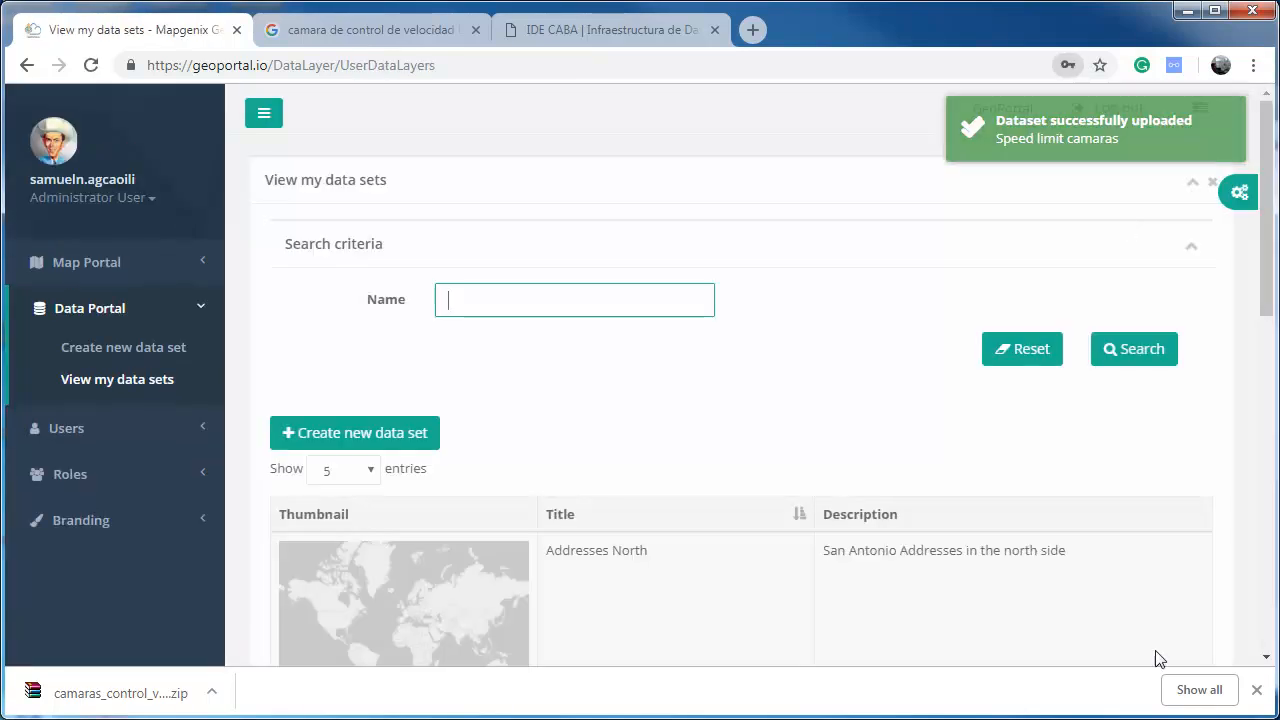
- Dismiss the browser's download bar and search the data sets by the name "Camara"
{"action": "left_click", "coordinate": [1257, 690]}
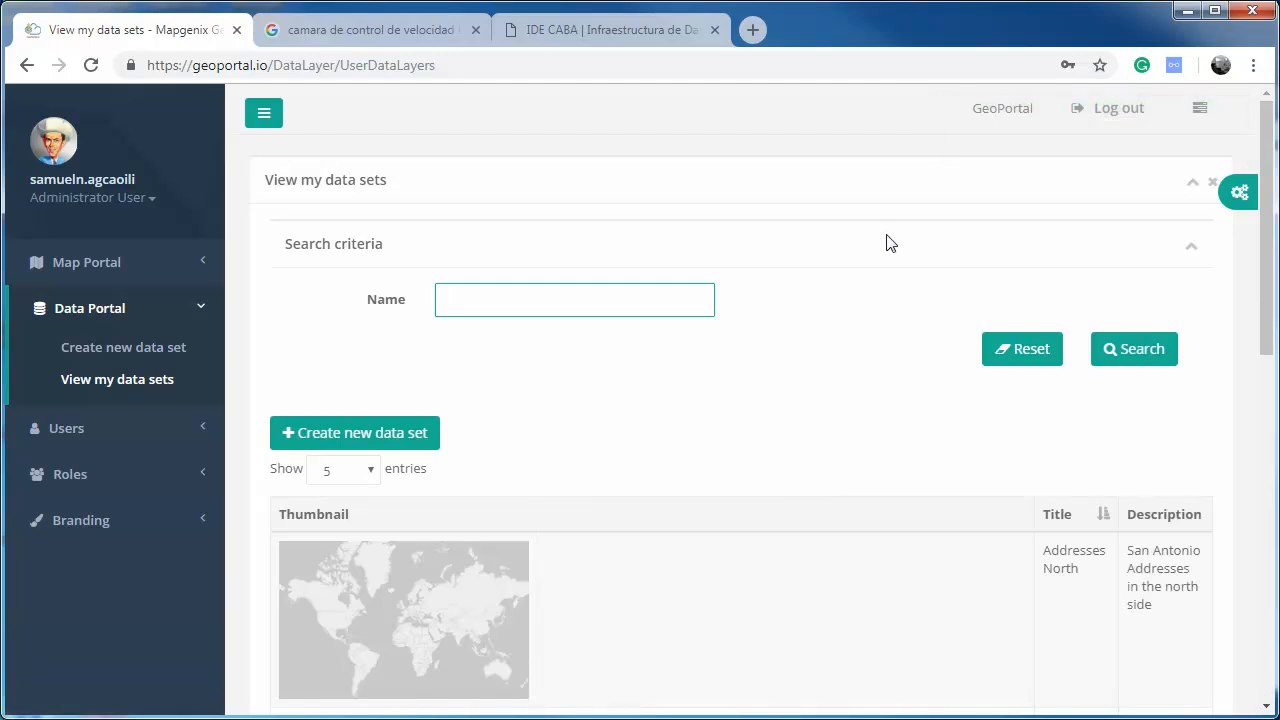
{"action": "left_click", "coordinate": [488, 294]}
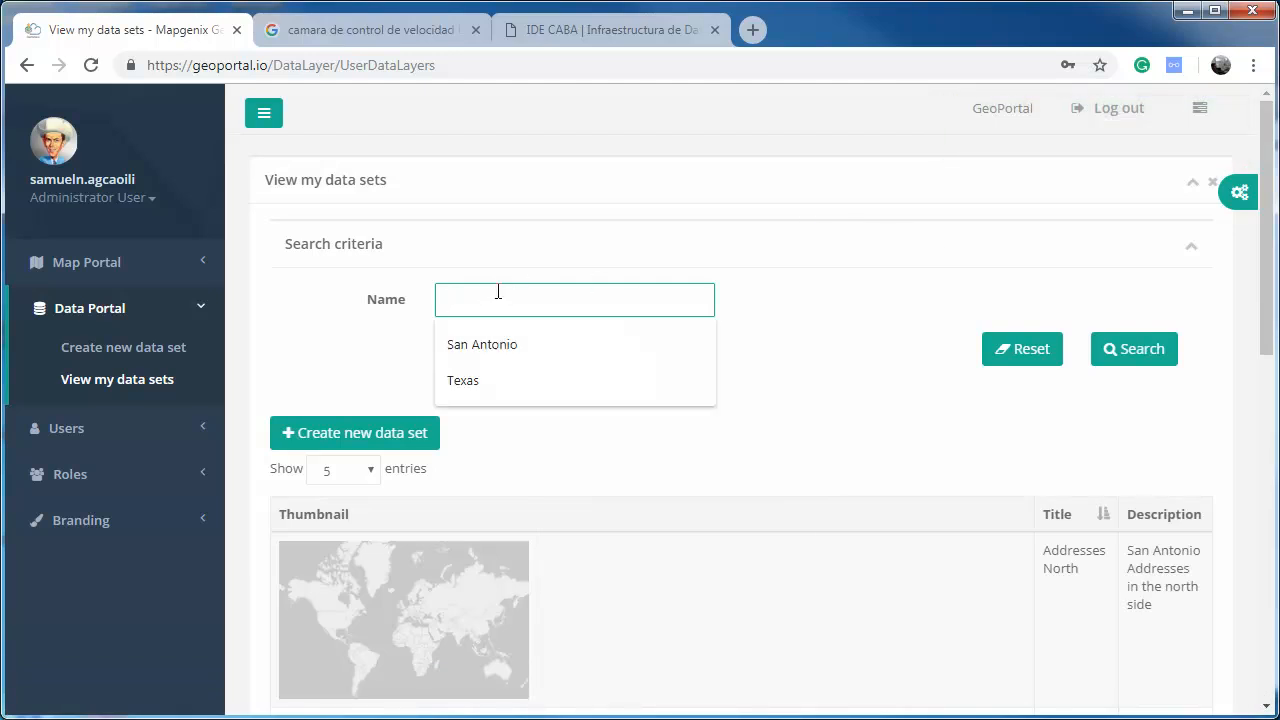
{"action": "type", "text": "Camara"}
{"action": "left_click", "coordinate": [1136, 348]}
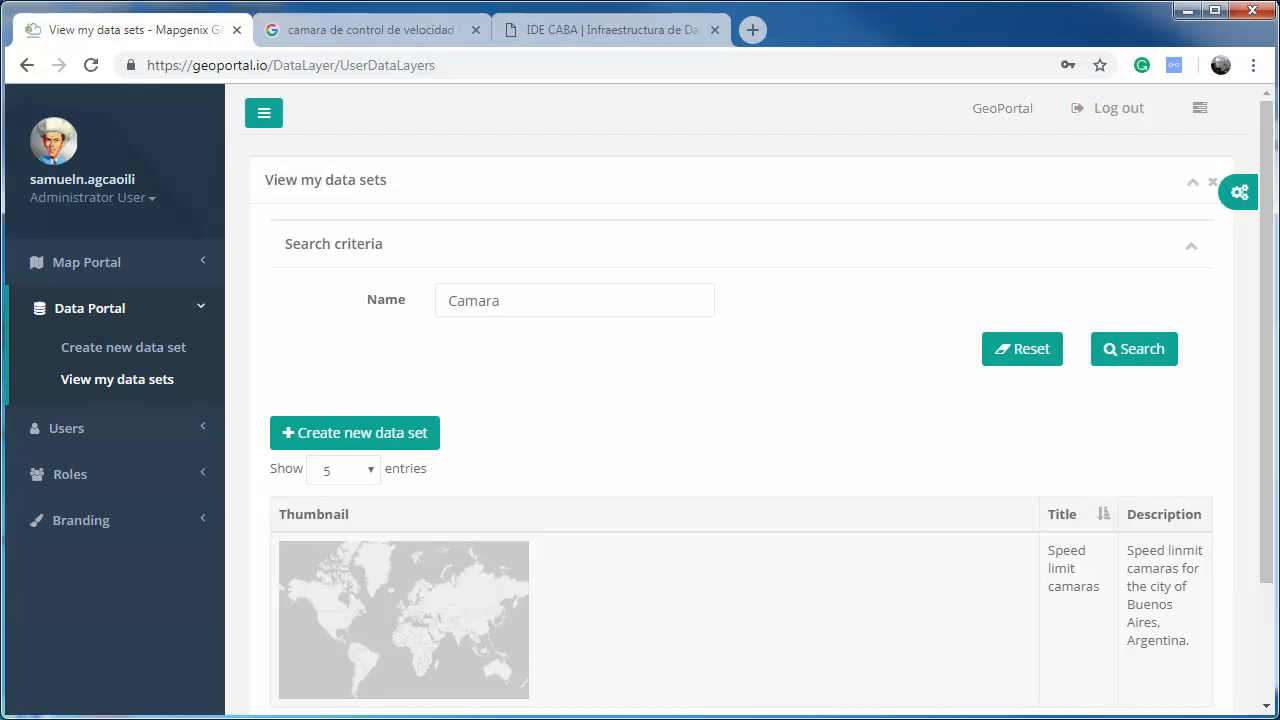
- Search the saved maps for "Buenos Aires" and open the map "Speed limit camaras in Buenos Aires"
{"action": "left_click", "coordinate": [86, 262]}
{"action": "left_click", "coordinate": [100, 335]}
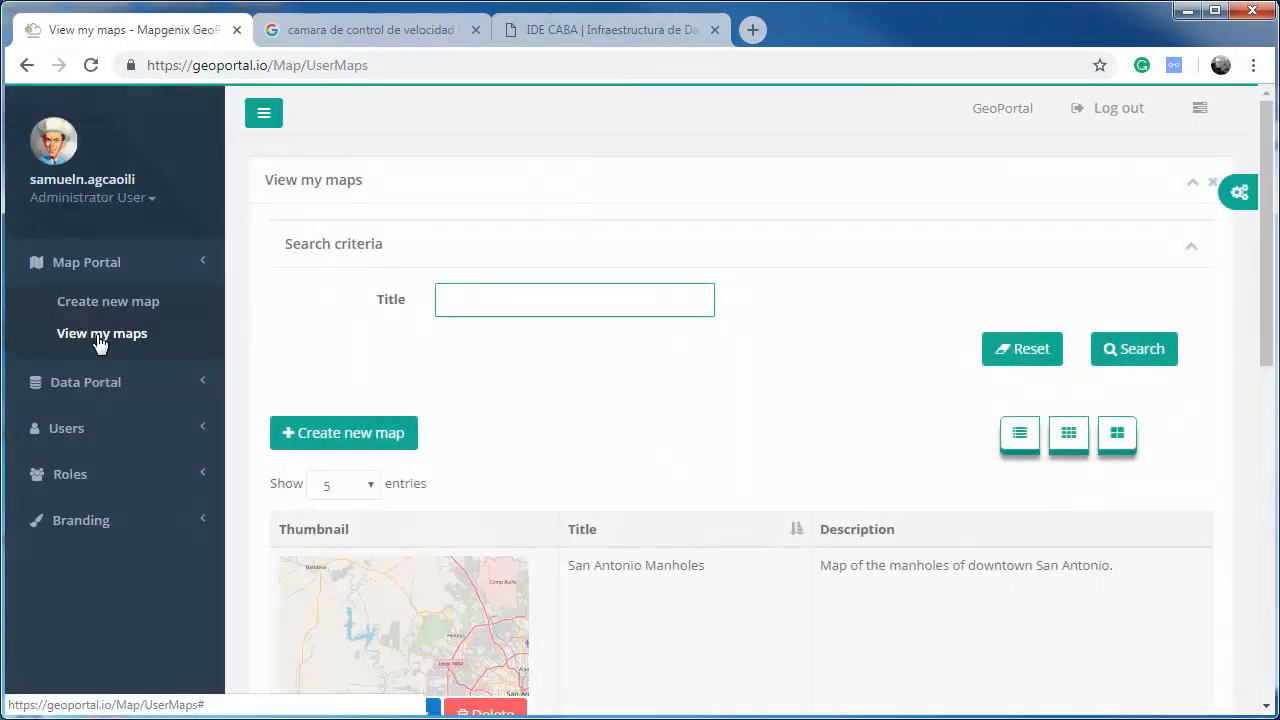
{"action": "type", "text": "Buenos A"}
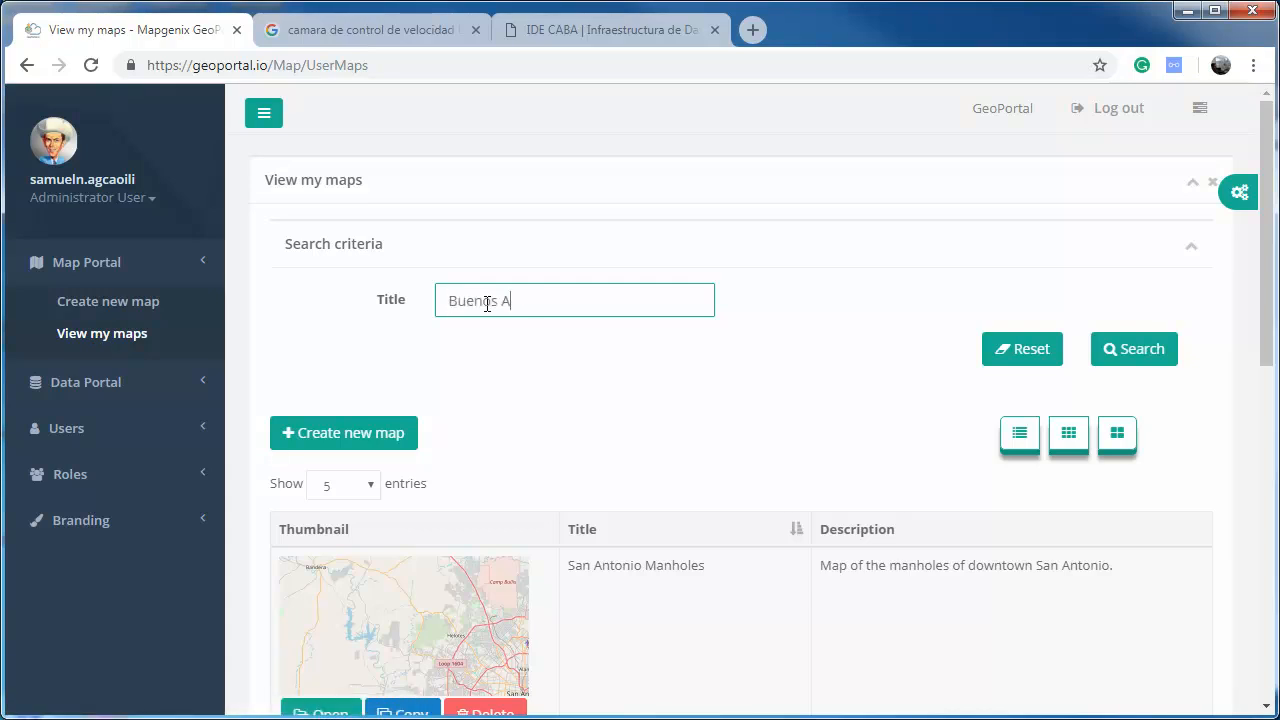
{"action": "left_click", "coordinate": [1144, 355]}
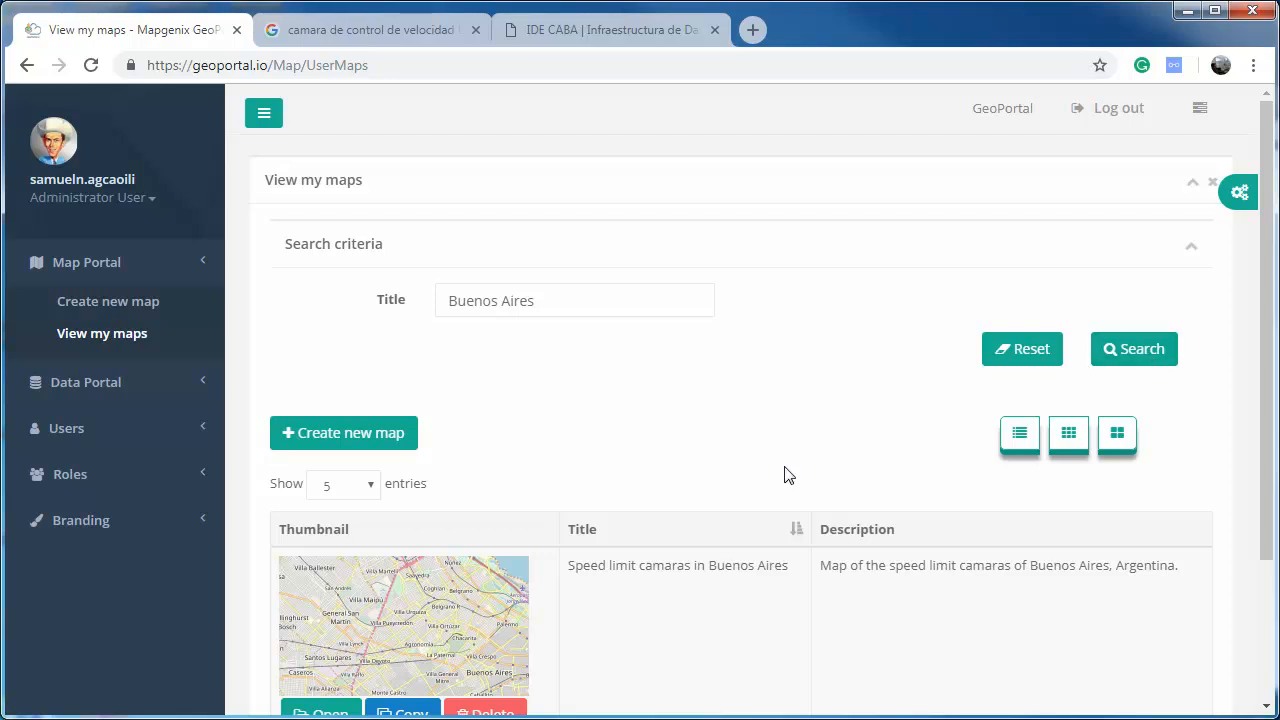
{"action": "scroll", "coordinate": [786, 474], "scroll_direction": "down", "scroll_amount": 1}
{"action": "left_click", "coordinate": [325, 618]}
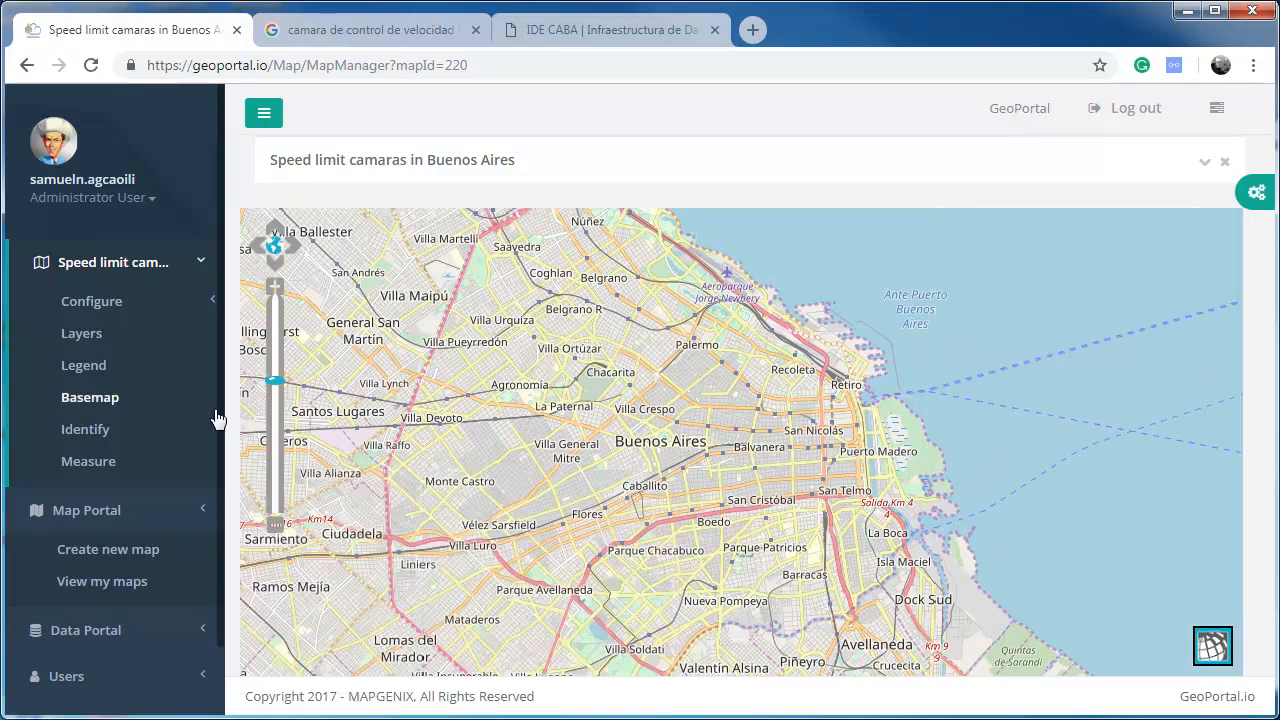
- Find the data set with the search term "Camara" and add "Speed limit camaras" to the map as a layer
{"action": "left_click", "coordinate": [80, 343]}
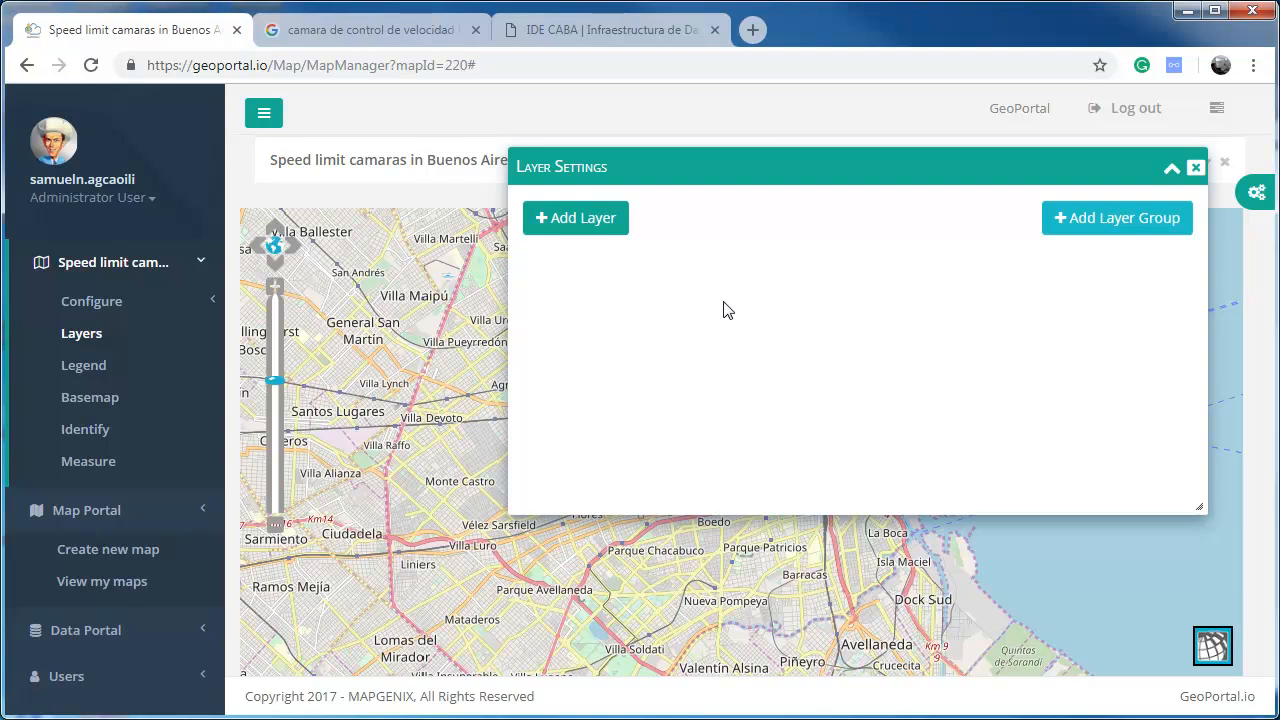
{"action": "left_click", "coordinate": [560, 215]}
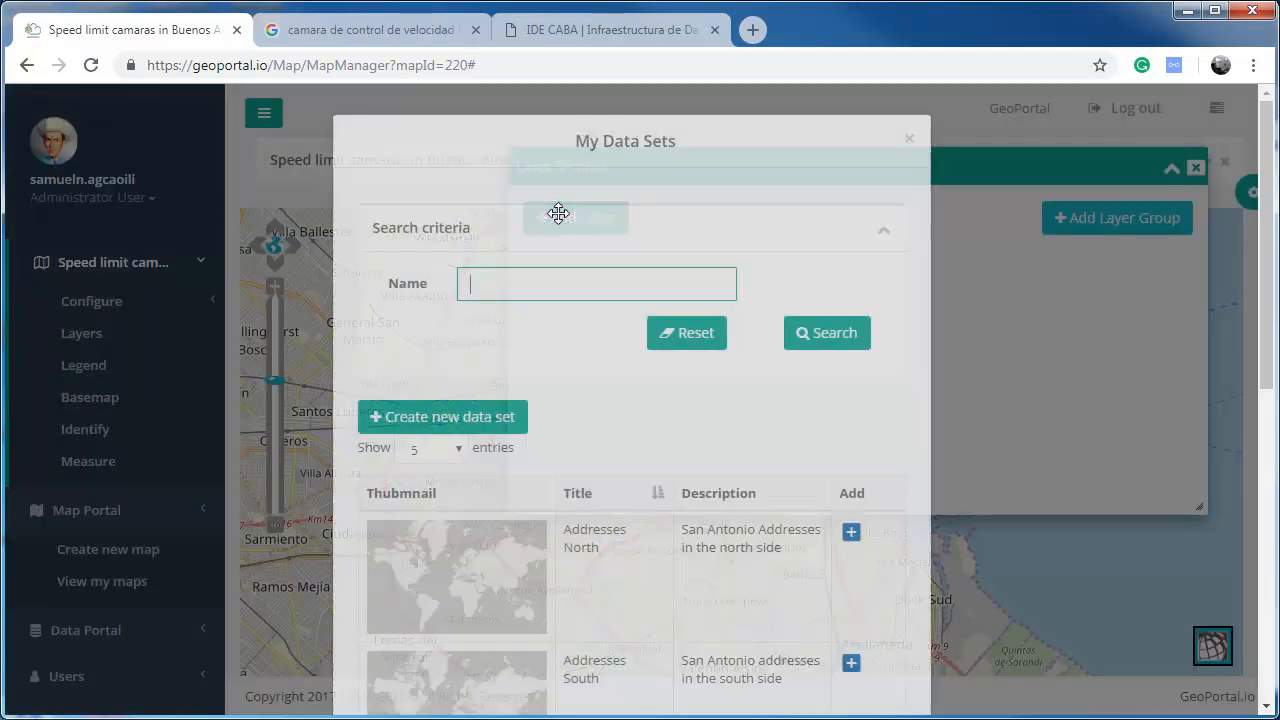
{"action": "type", "text": "Camar"}
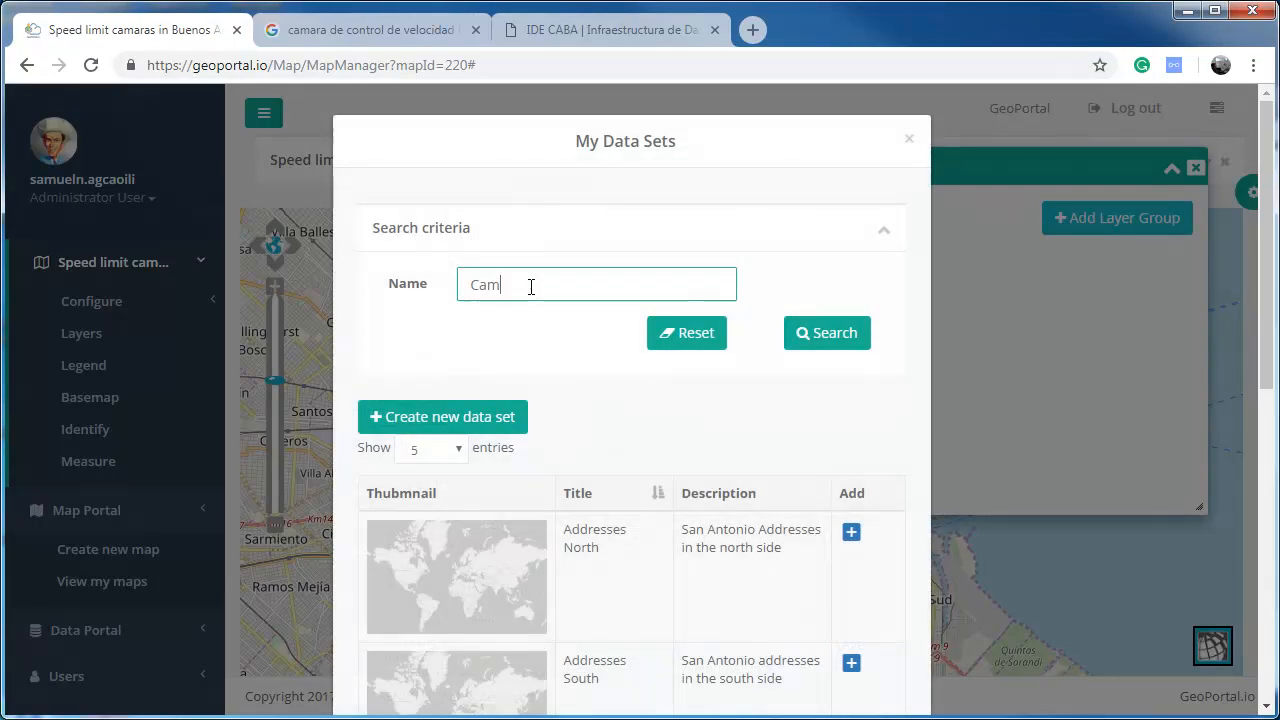
{"action": "key", "text": "Return"}
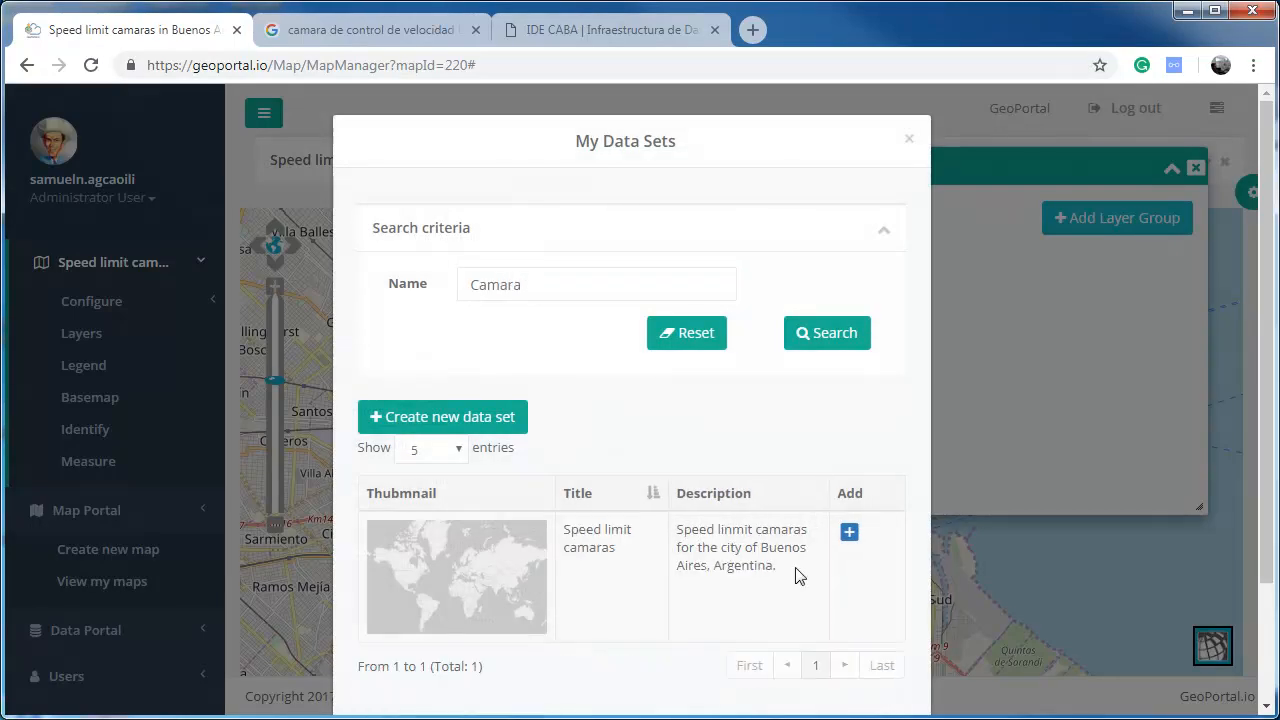
{"action": "left_click", "coordinate": [849, 534]}
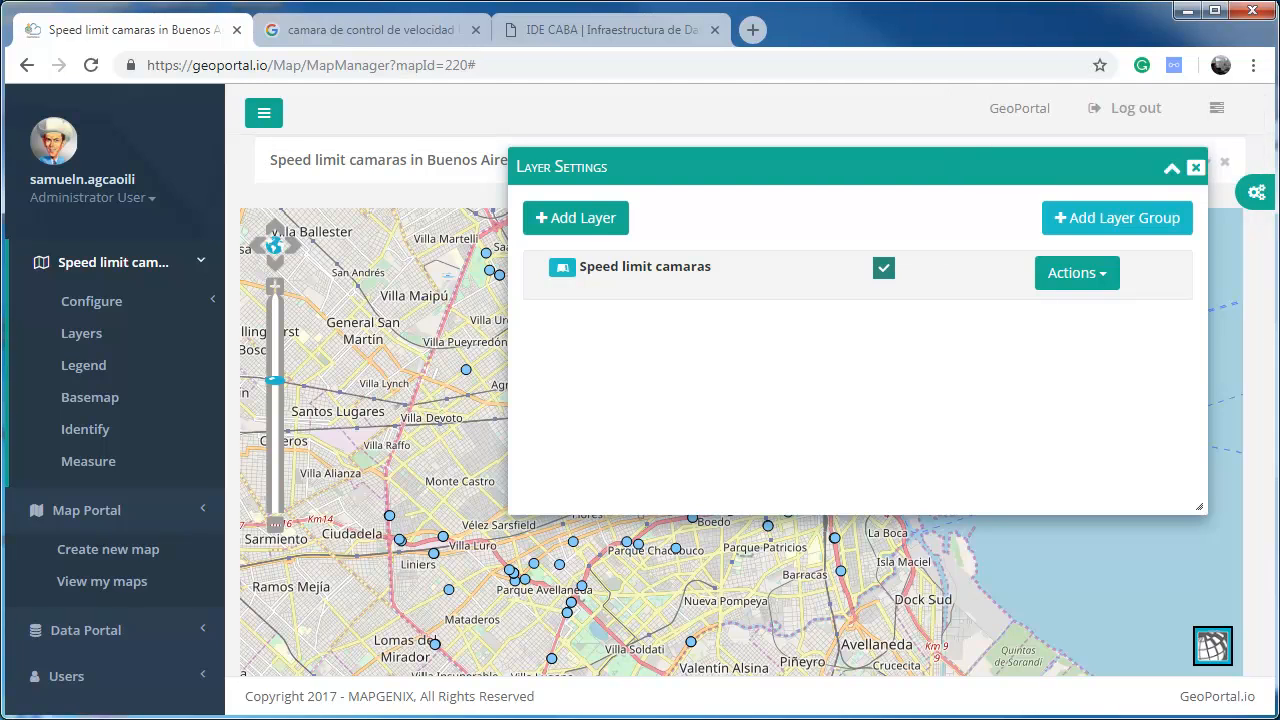
- Collapse the layer settings, inspect the camera points around northern Buenos Aires with the map legend shown, and close the legend
{"action": "left_click", "coordinate": [1172, 170]}
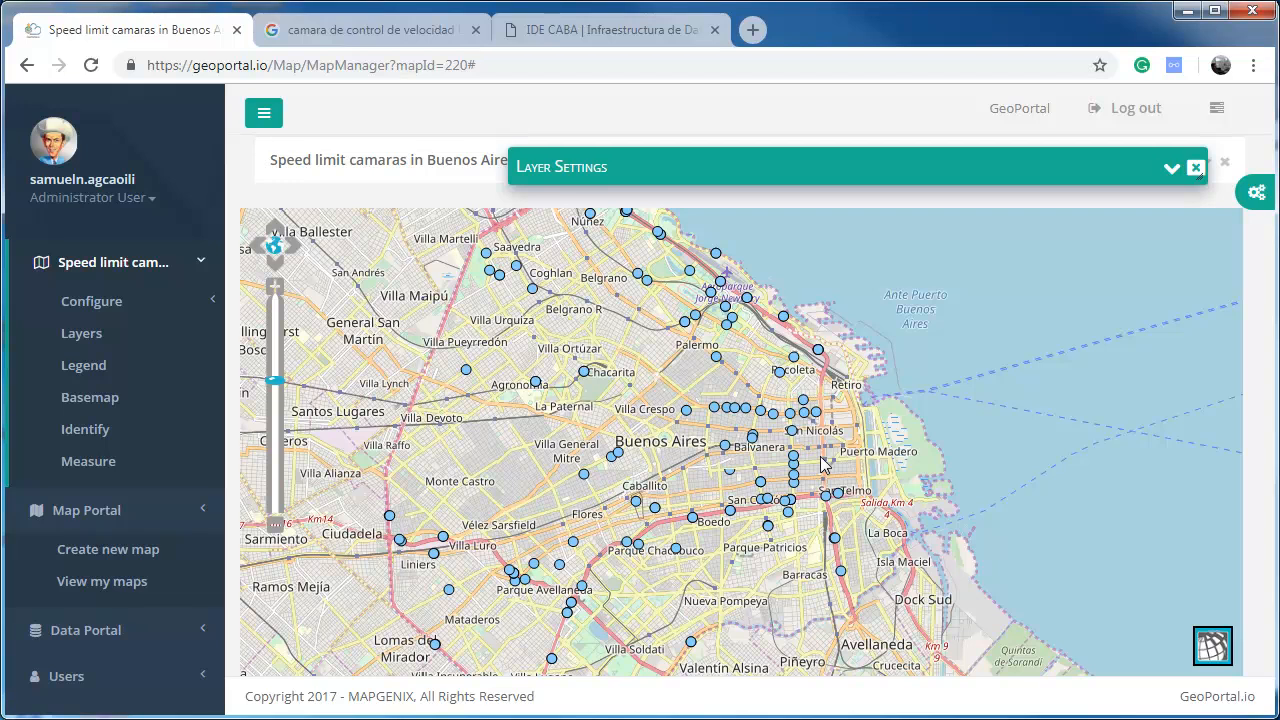
{"action": "left_click", "coordinate": [83, 365]}
{"action": "left_click_drag", "start_coordinate": [574, 656], "coordinate": [583, 404]}
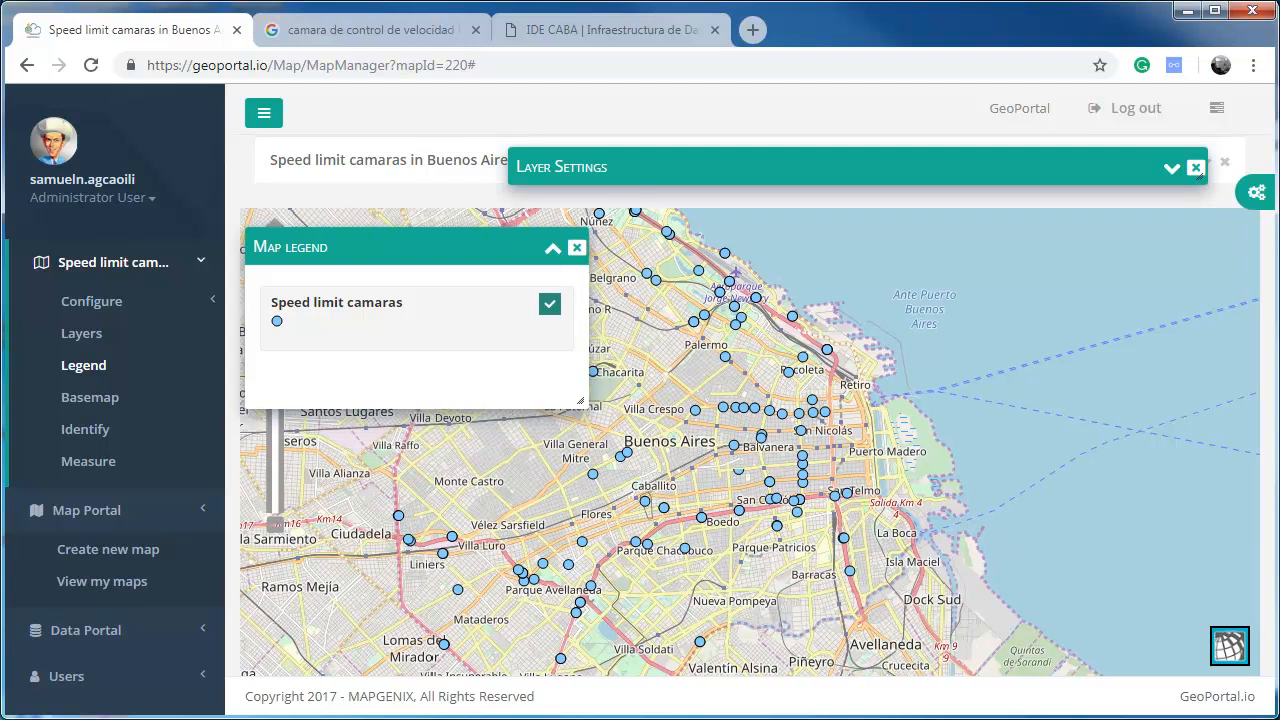
{"action": "left_click_drag", "start_coordinate": [722, 375], "coordinate": [885, 551]}
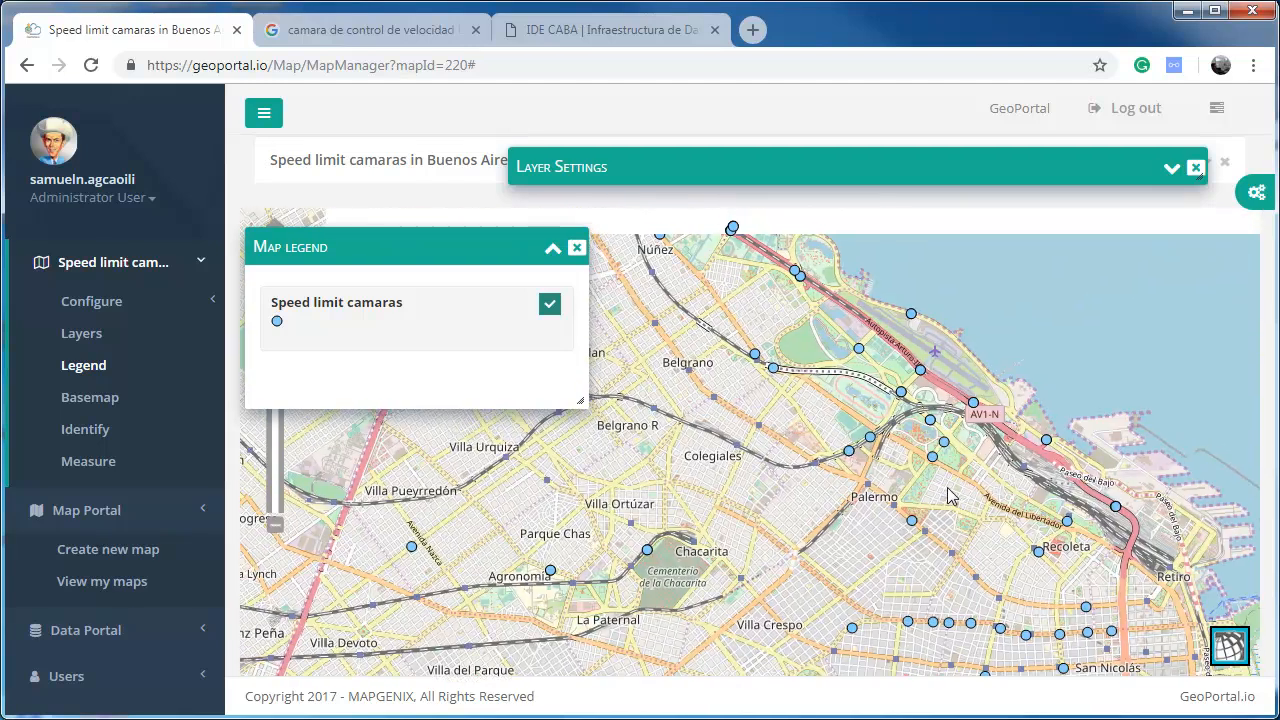
{"action": "left_click_drag", "start_coordinate": [943, 481], "coordinate": [952, 488]}
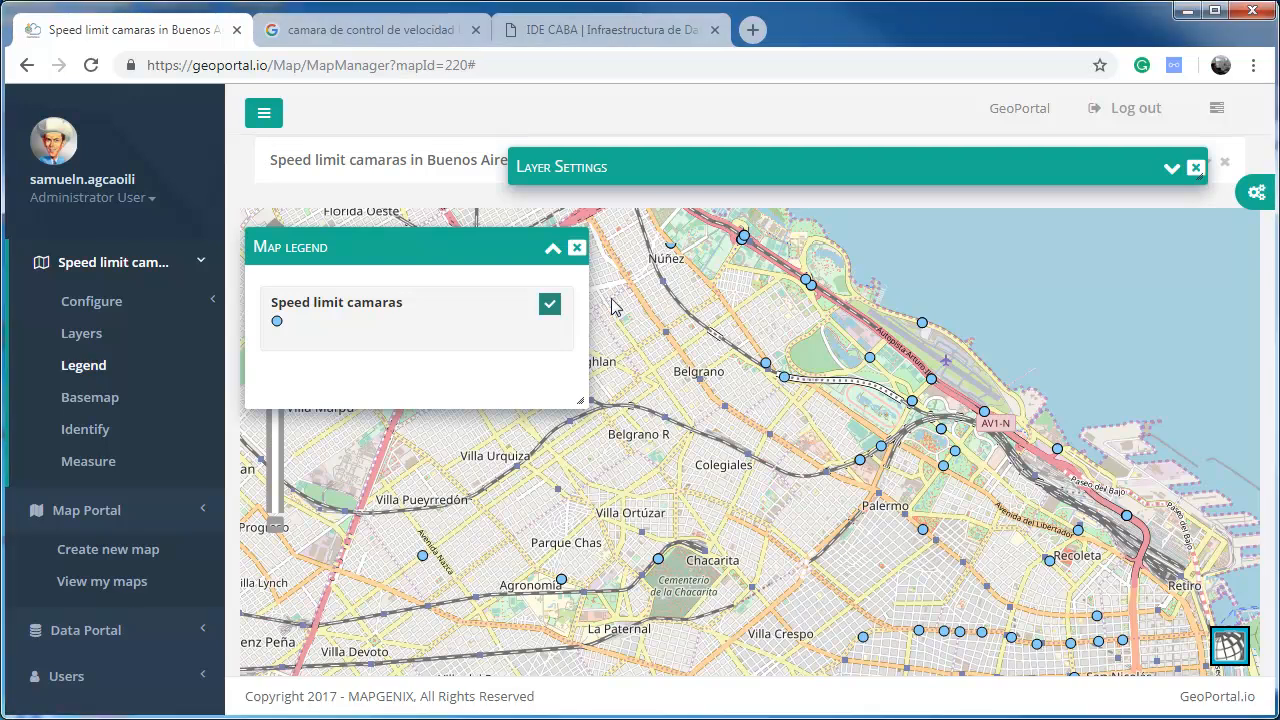
{"action": "left_click", "coordinate": [576, 249]}
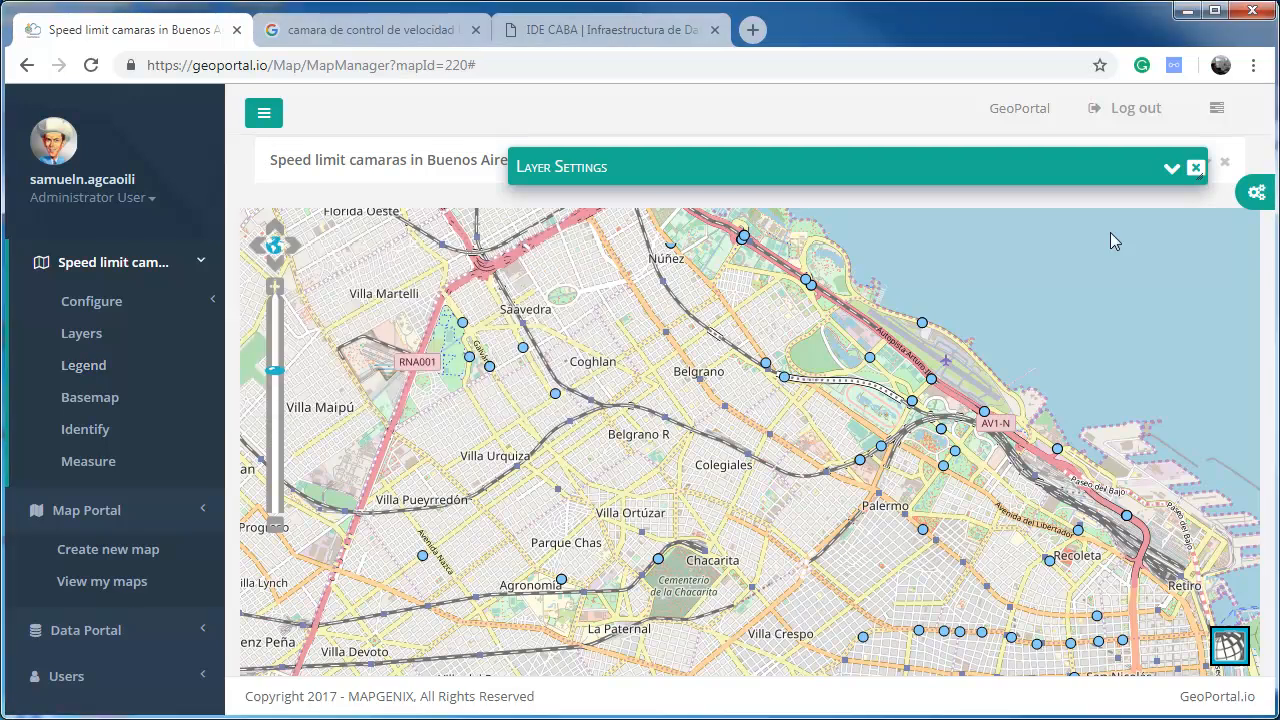
- Classify the Speed limit camaras layer by category on the VELOCIDAD_ column, using the red-yellow-blue color ramp
{"action": "left_click", "coordinate": [1171, 172]}
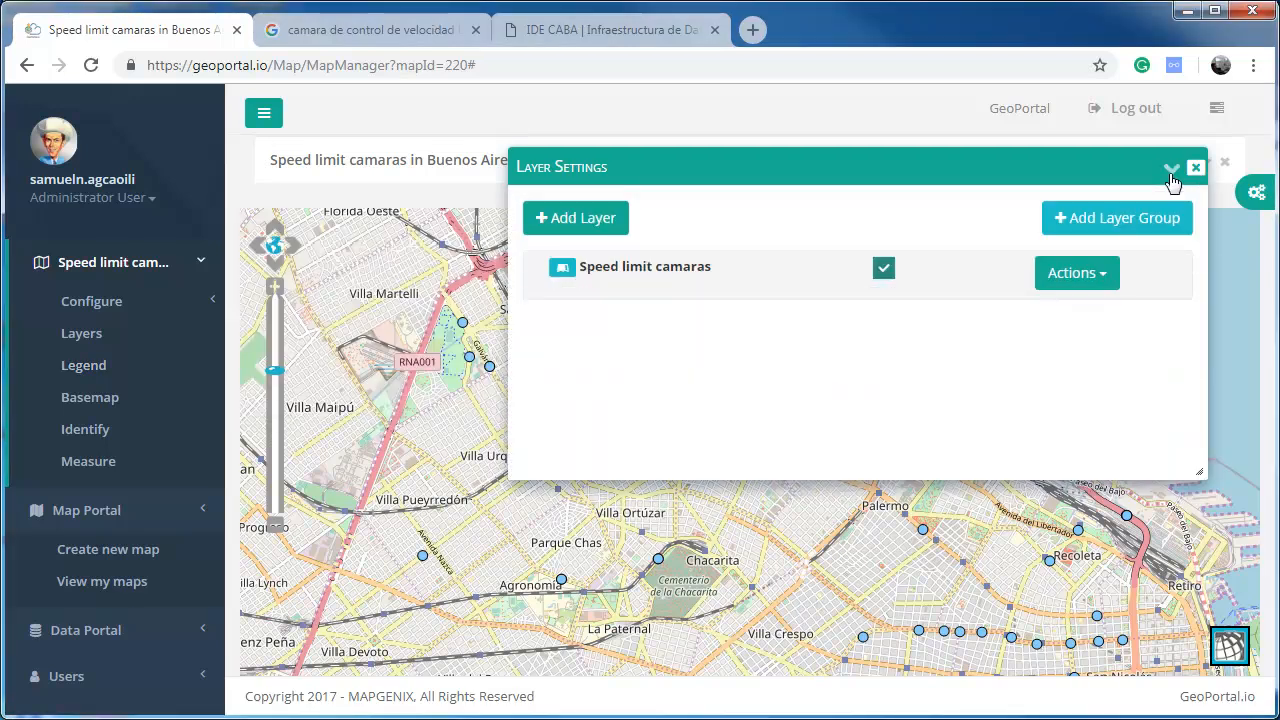
{"action": "left_click", "coordinate": [1107, 283]}
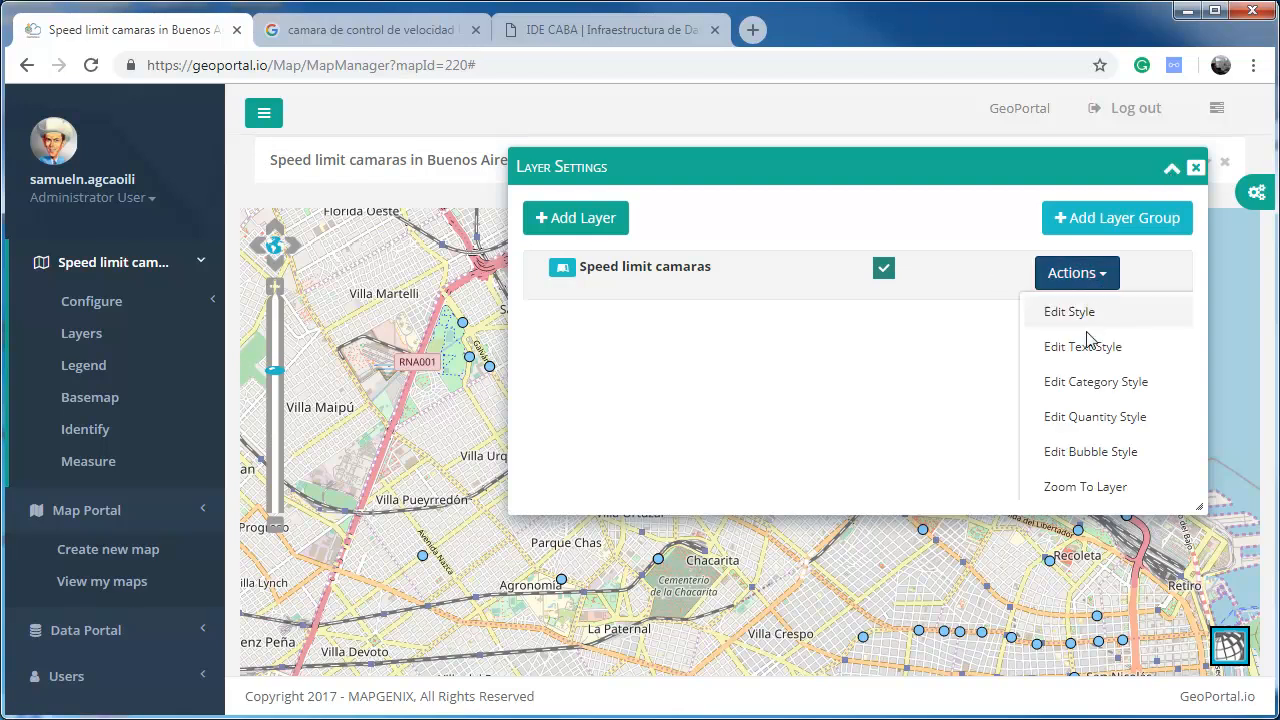
{"action": "left_click", "coordinate": [1097, 382]}
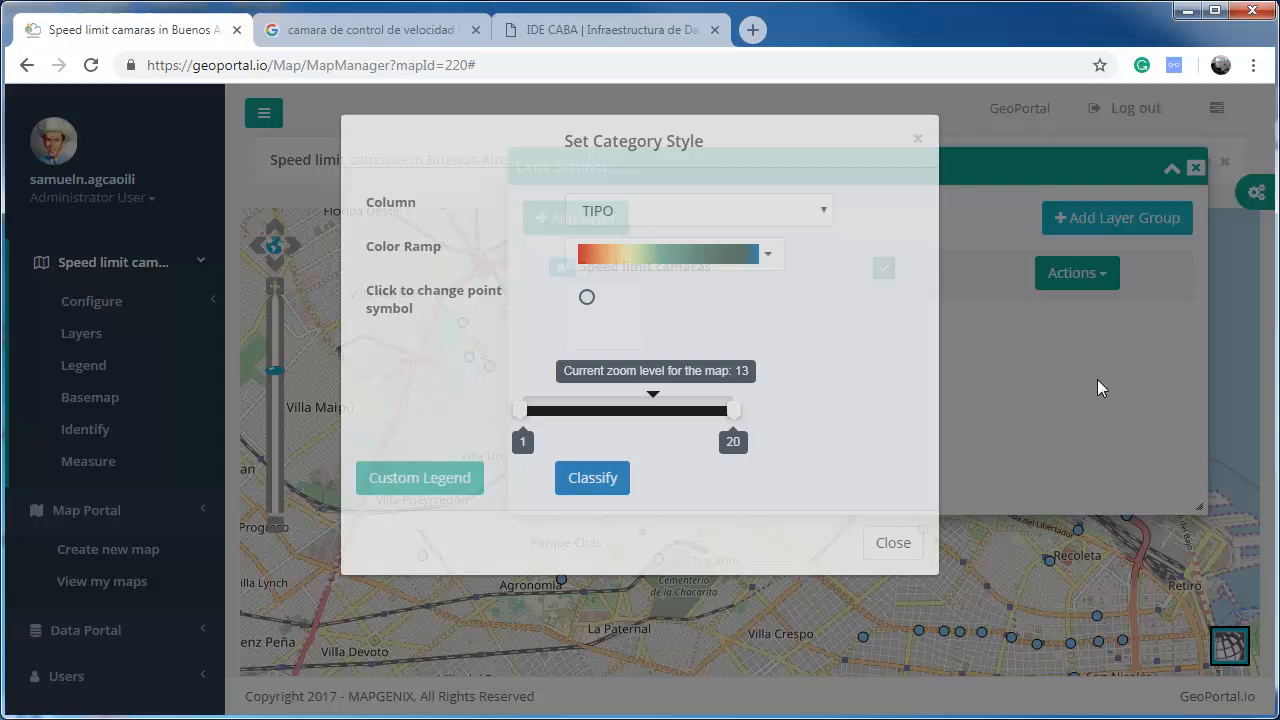
{"action": "left_click", "coordinate": [824, 212]}
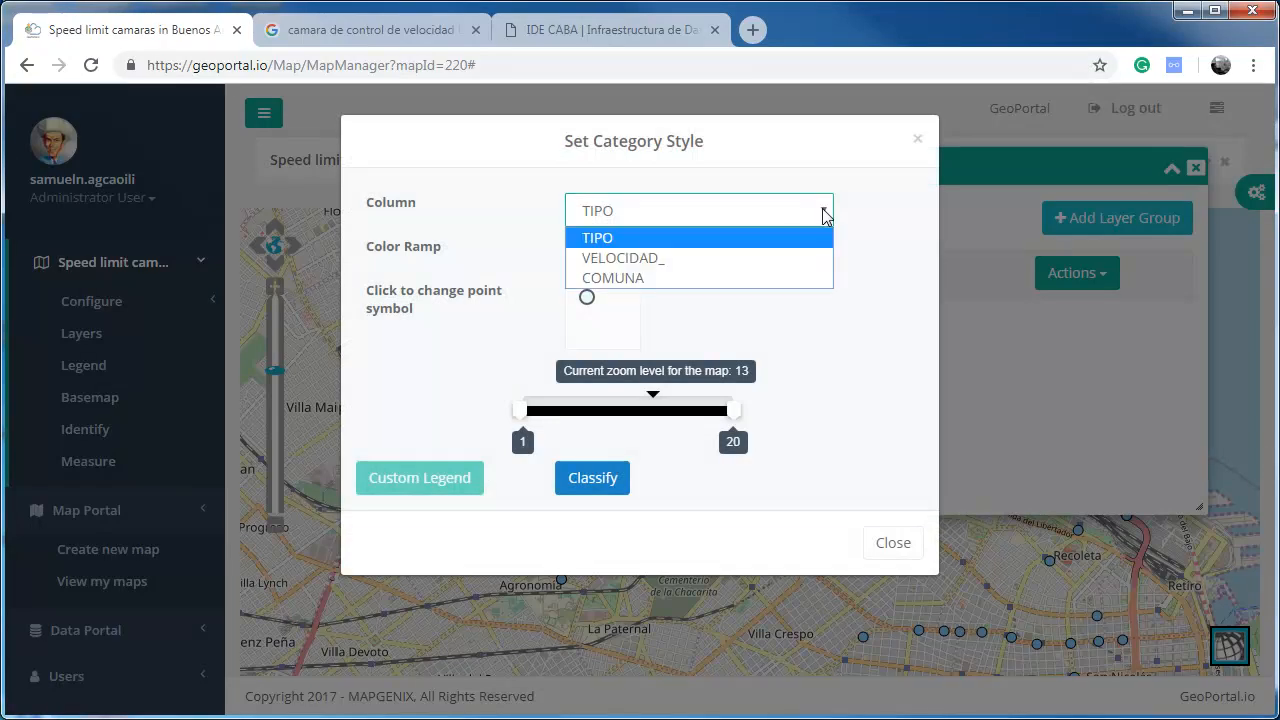
{"action": "left_click", "coordinate": [800, 258]}
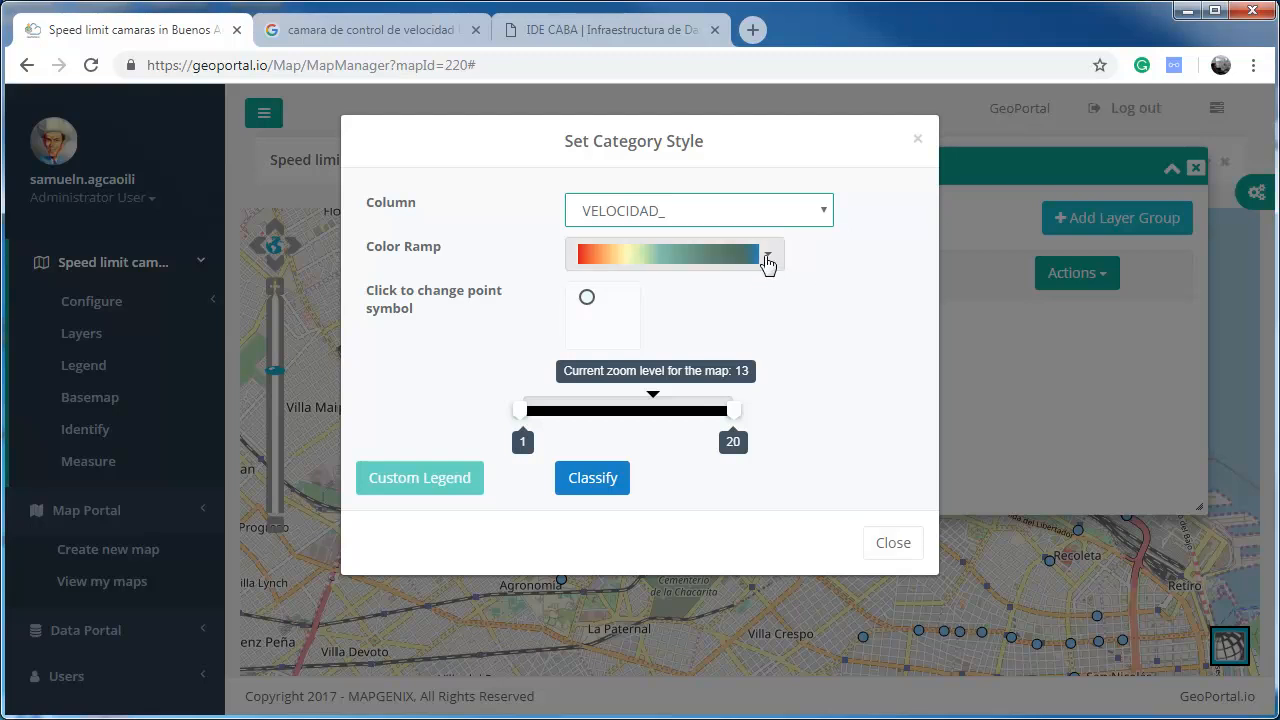
{"action": "left_click", "coordinate": [767, 262]}
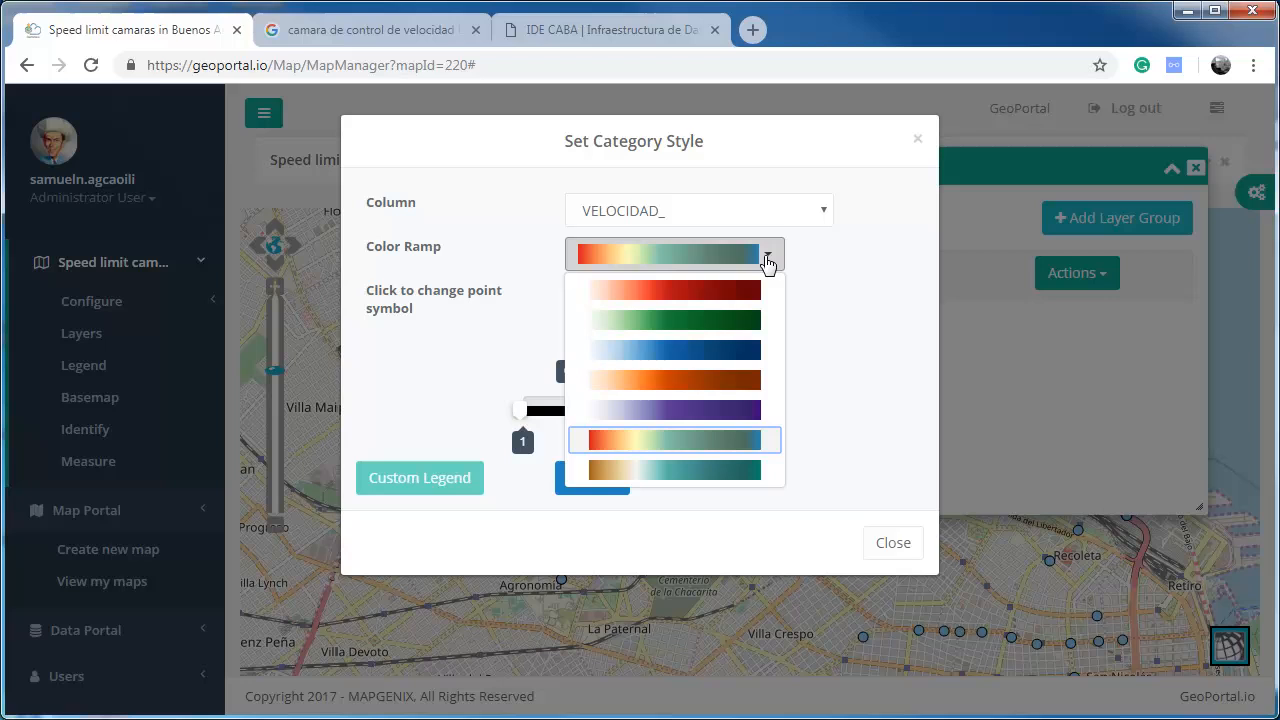
{"action": "left_click", "coordinate": [677, 446]}
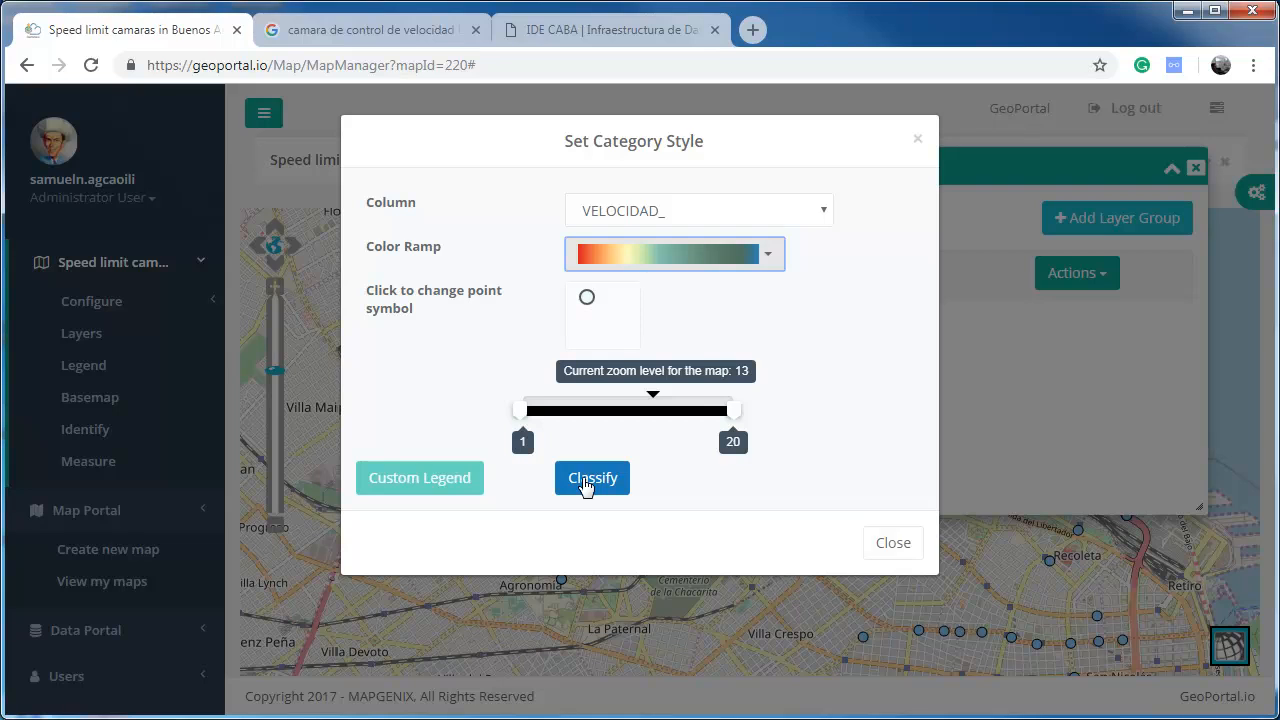
{"action": "left_click", "coordinate": [590, 479]}
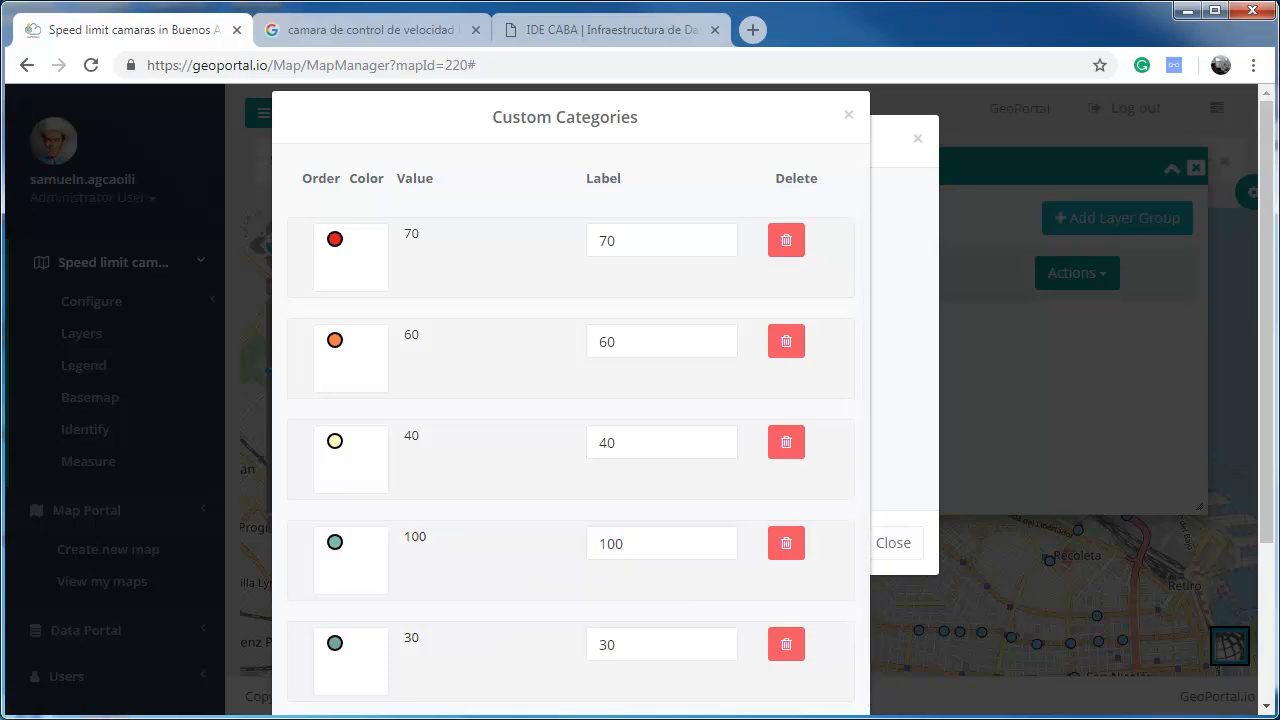
- Move the 100 category to the start of the category order and give its point symbol a red fill
{"action": "left_click_drag", "start_coordinate": [429, 569], "coordinate": [436, 234]}
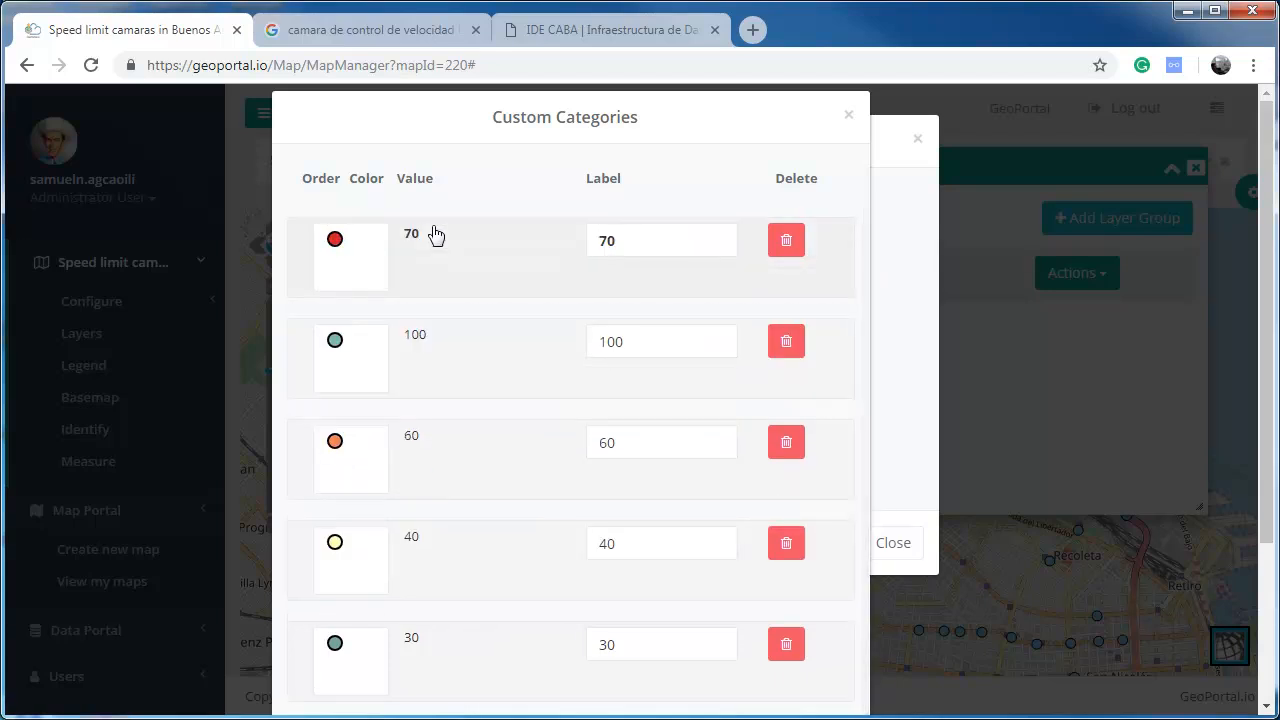
{"action": "left_click_drag", "start_coordinate": [437, 349], "coordinate": [452, 244]}
{"action": "left_click", "coordinate": [341, 259]}
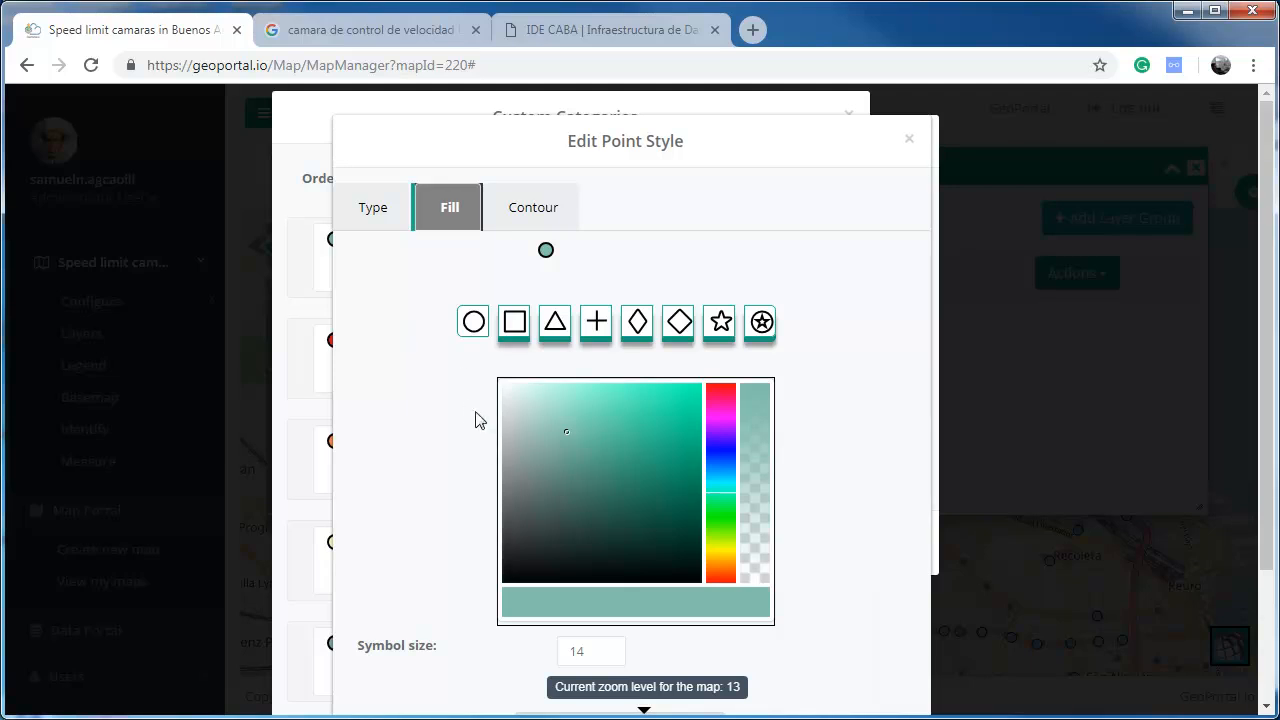
{"action": "left_click", "coordinate": [721, 386]}
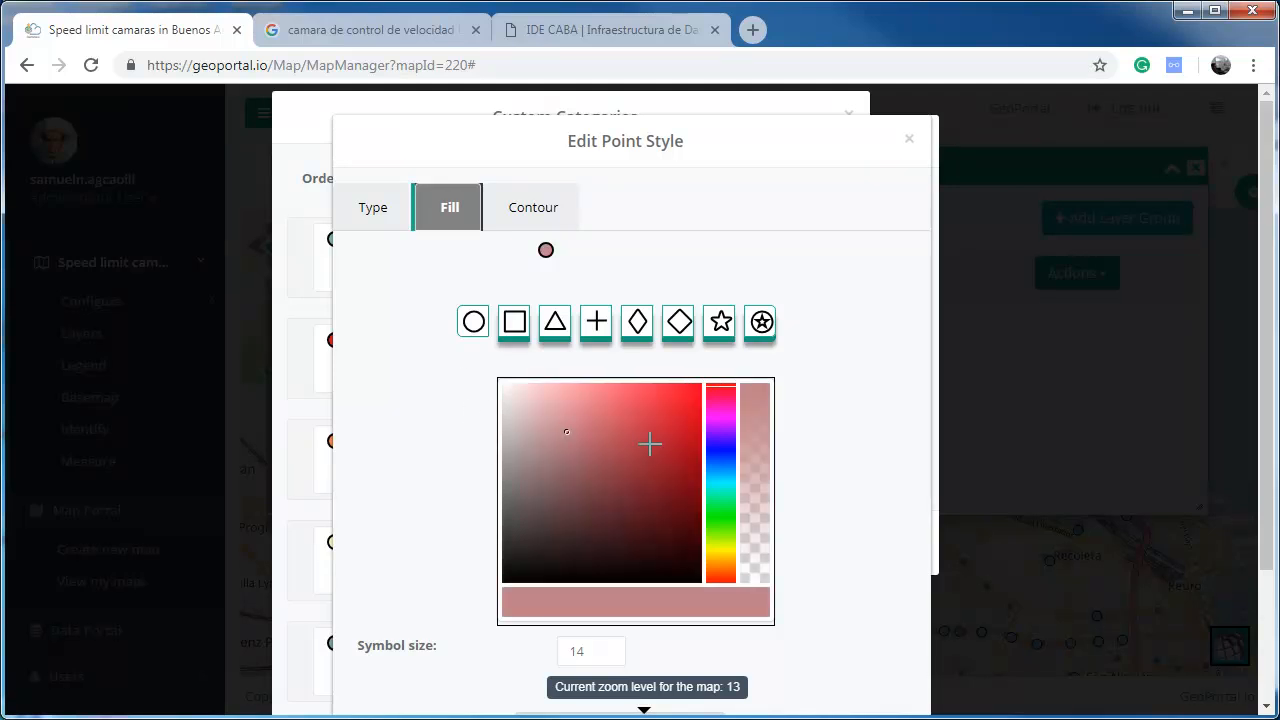
{"action": "left_click_drag", "start_coordinate": [567, 431], "coordinate": [677, 419]}
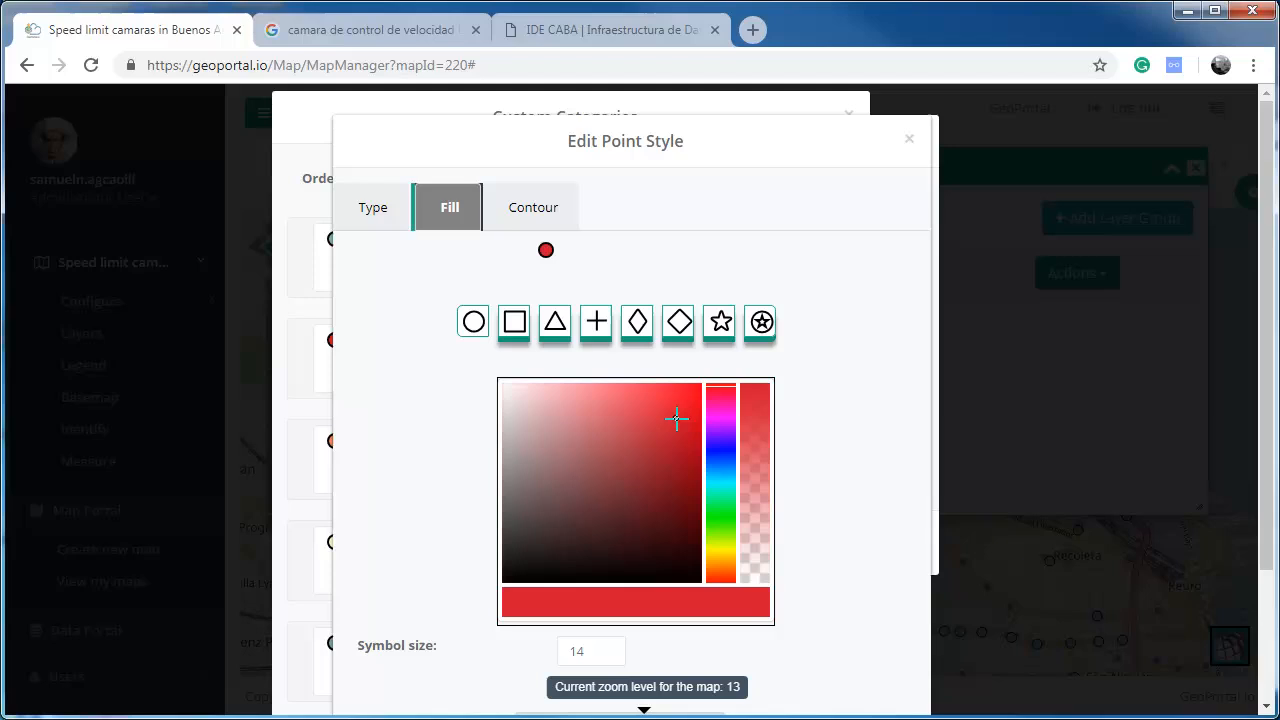
- Set the contour of the 100 category's point symbol to golden yellow and apply the point style
{"action": "left_click", "coordinate": [548, 206]}
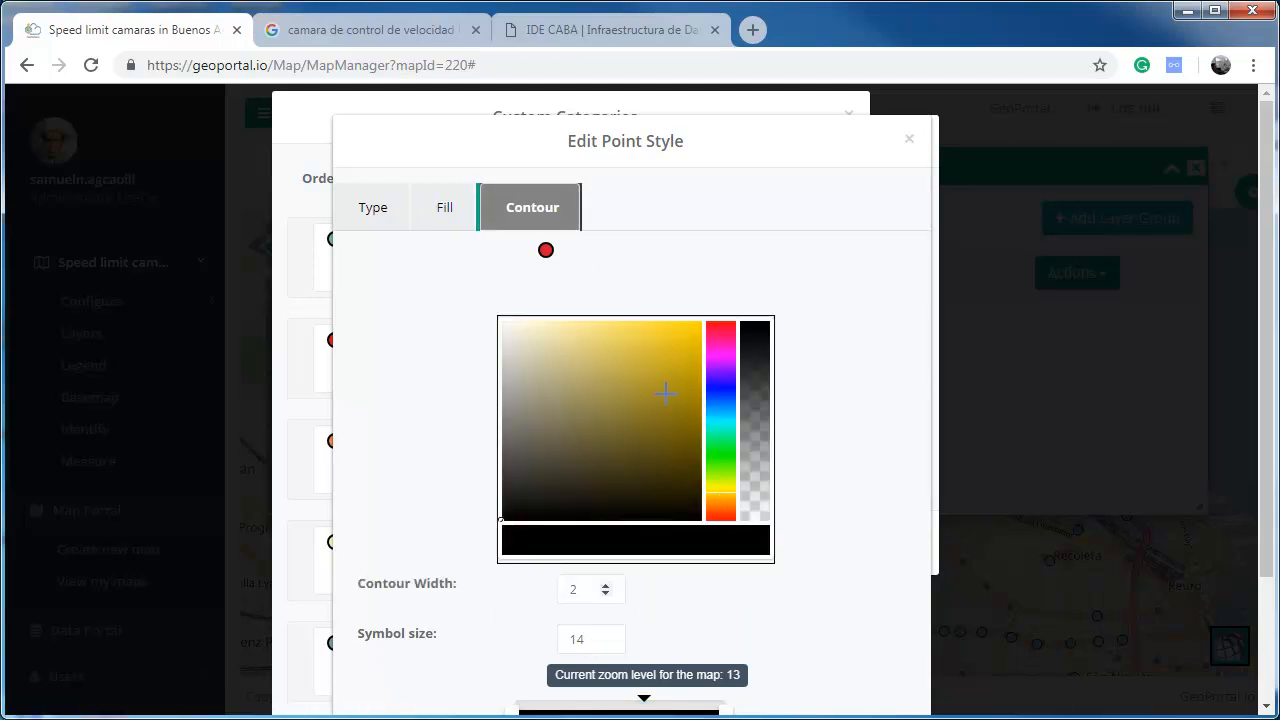
{"action": "left_click", "coordinate": [686, 339]}
{"action": "scroll", "coordinate": [835, 346], "scroll_direction": "down", "scroll_amount": 1}
{"action": "scroll", "coordinate": [835, 346], "scroll_direction": "down", "scroll_amount": 3}
{"action": "left_click", "coordinate": [884, 651]}
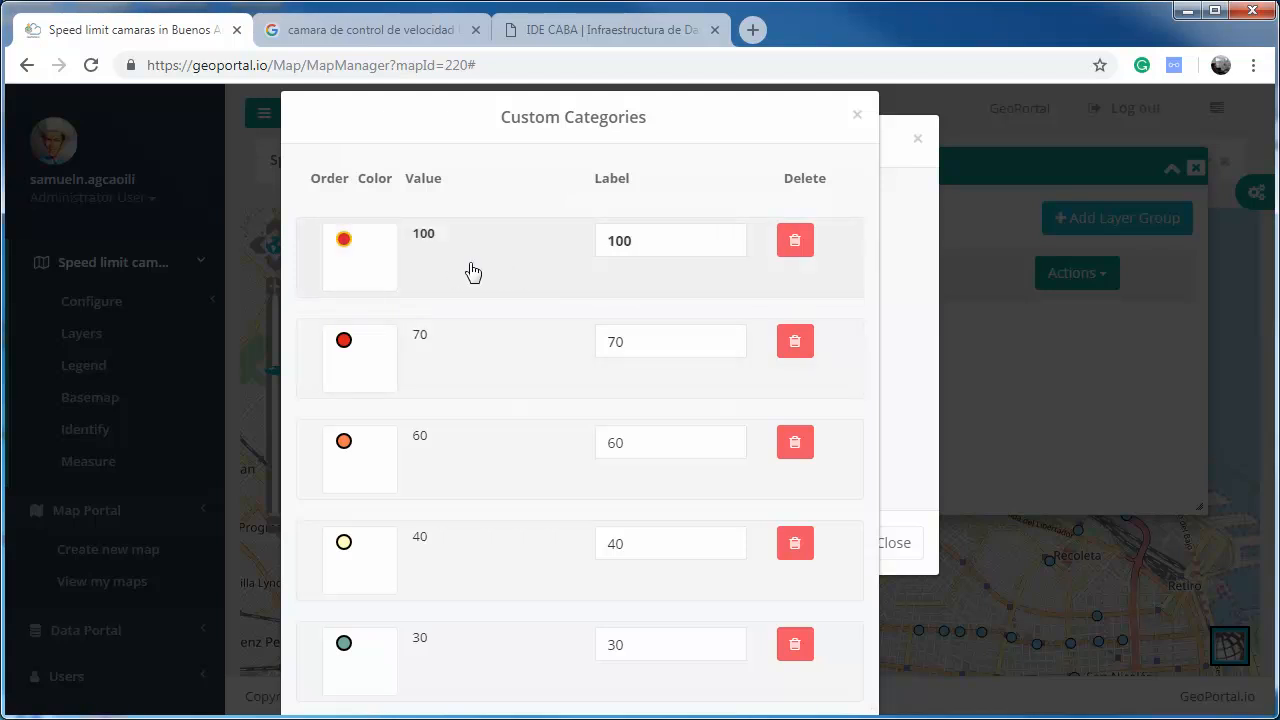
- Add the unit "km / h" to the labels of the 100, 70, 60, 40 and 30 categories
{"action": "scroll", "coordinate": [475, 274], "scroll_direction": "down", "scroll_amount": 1}
{"action": "scroll", "coordinate": [475, 274], "scroll_direction": "up", "scroll_amount": 1}
{"action": "left_click", "coordinate": [657, 241]}
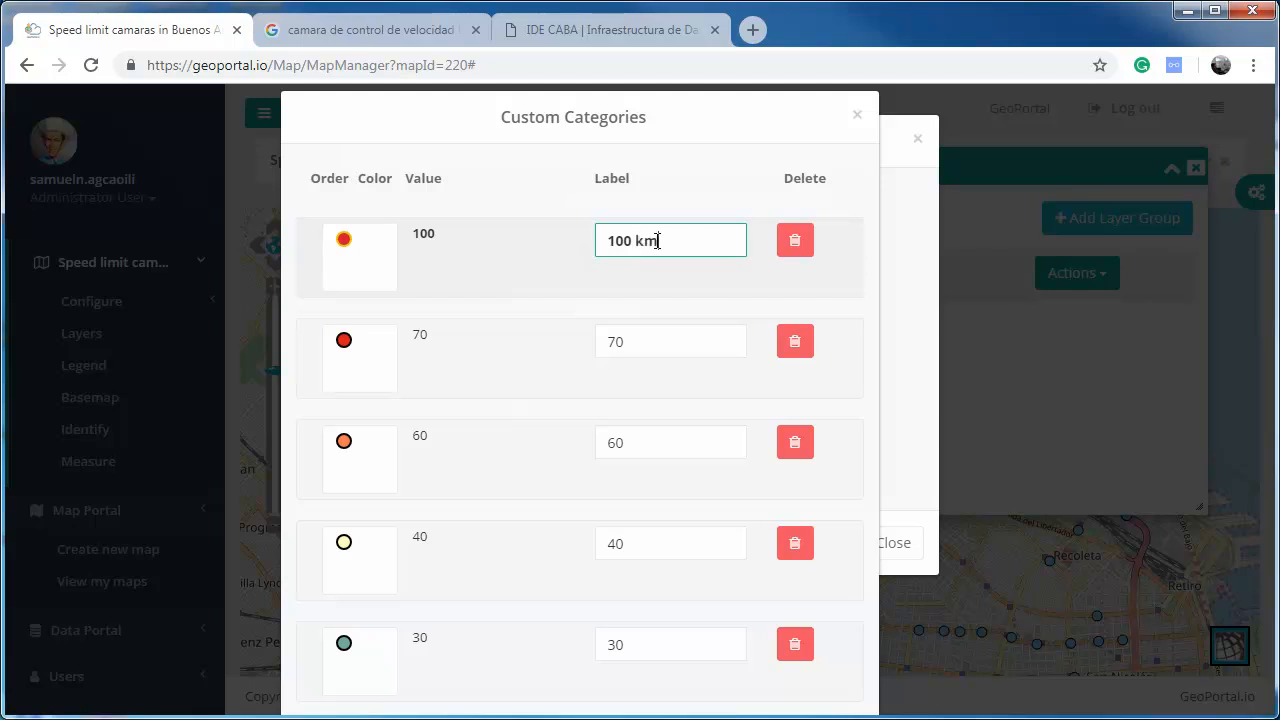
{"action": "type", "text": "km / h"}
{"action": "left_click", "coordinate": [664, 342]}
{"action": "type", "text": "km / h"}
{"action": "left_click", "coordinate": [666, 442]}
{"action": "type", "text": "km / h"}
{"action": "left_click", "coordinate": [667, 537]}
{"action": "type", "text": "km / h"}
{"action": "left_click", "coordinate": [624, 642]}
{"action": "type", "text": "km / h"}
- Label the 0 category "Unknown" and save the custom categories
{"action": "scroll", "coordinate": [737, 478], "scroll_direction": "down", "scroll_amount": 1}
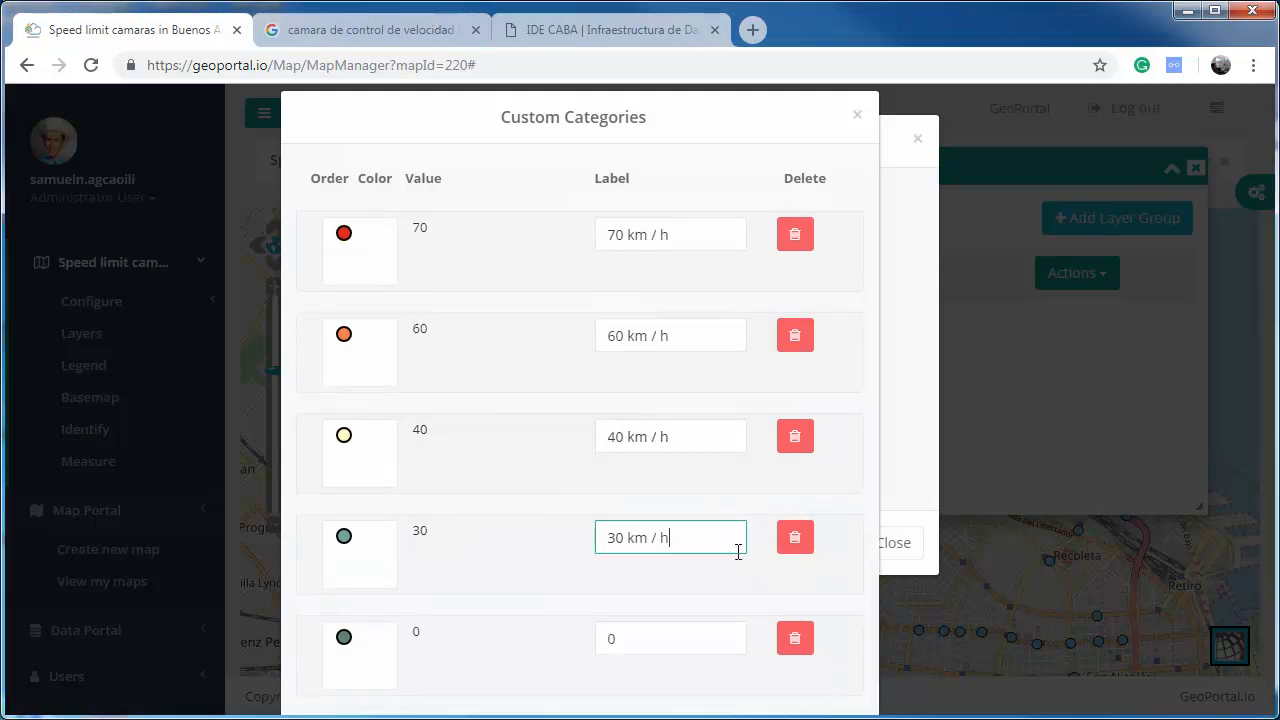
{"action": "left_click", "coordinate": [655, 640]}
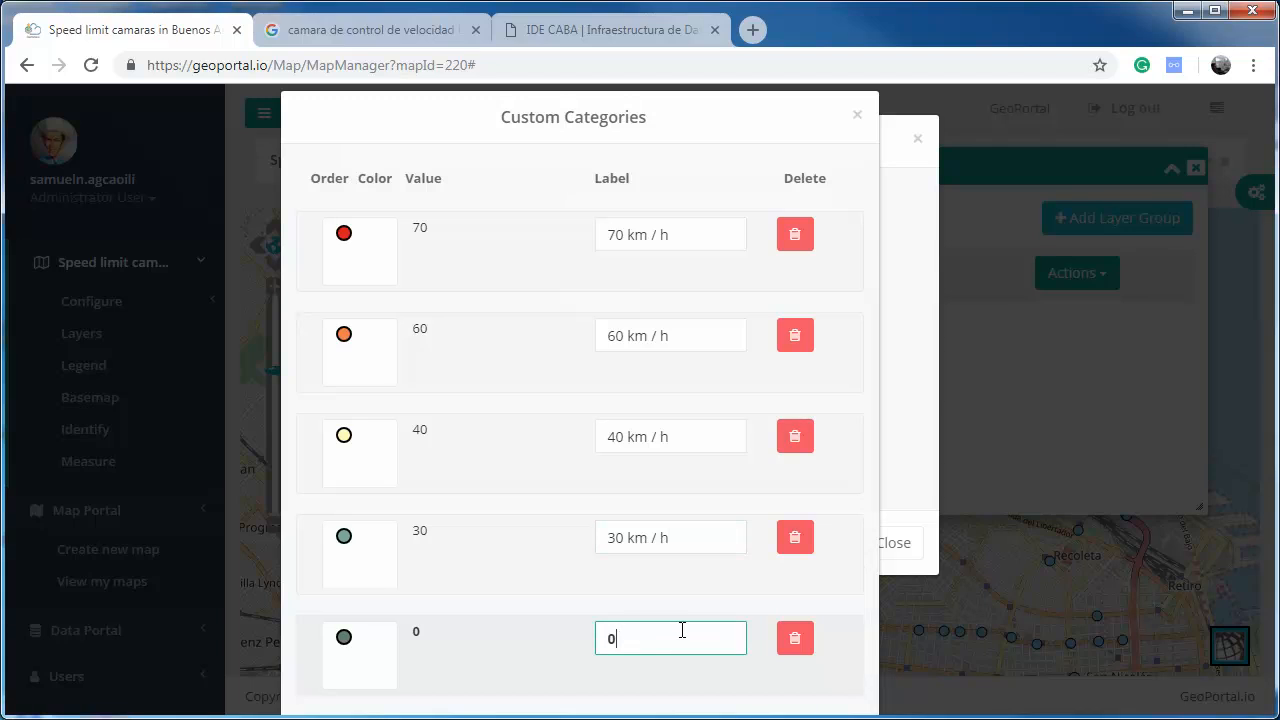
{"action": "type", "text": "Unknown"}
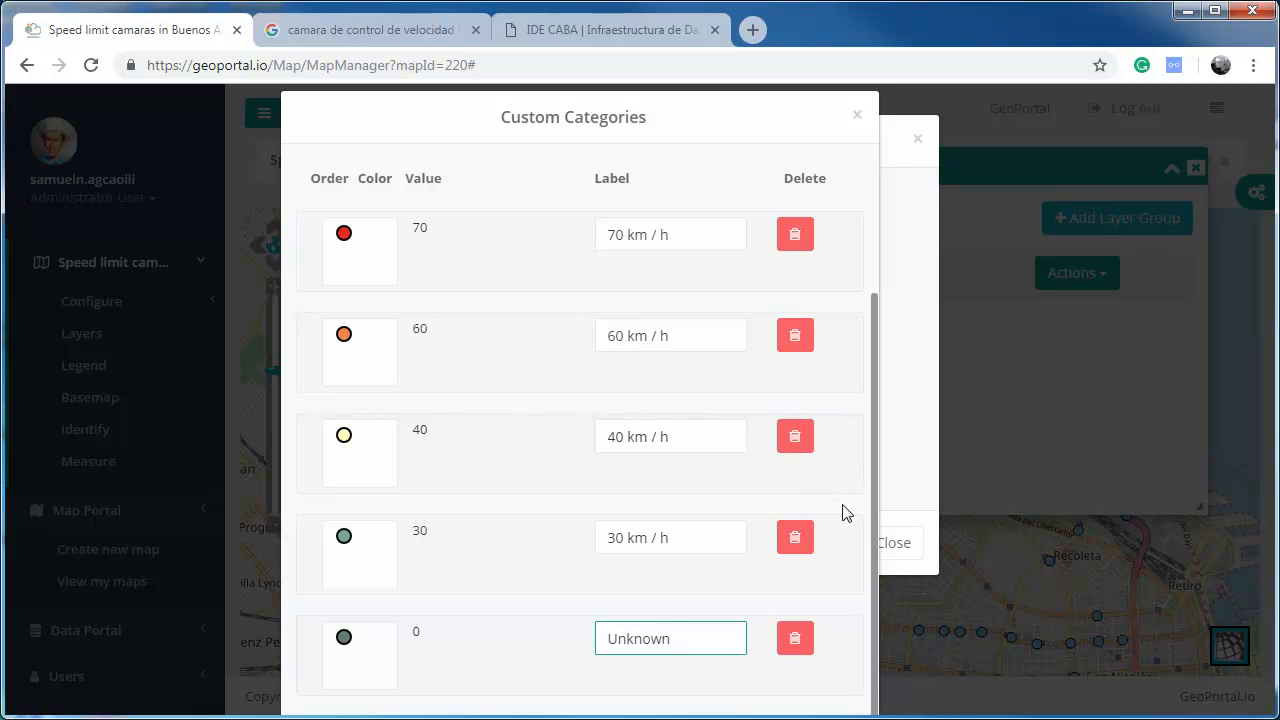
{"action": "left_click_drag", "start_coordinate": [420, 109], "coordinate": [280, 2]}
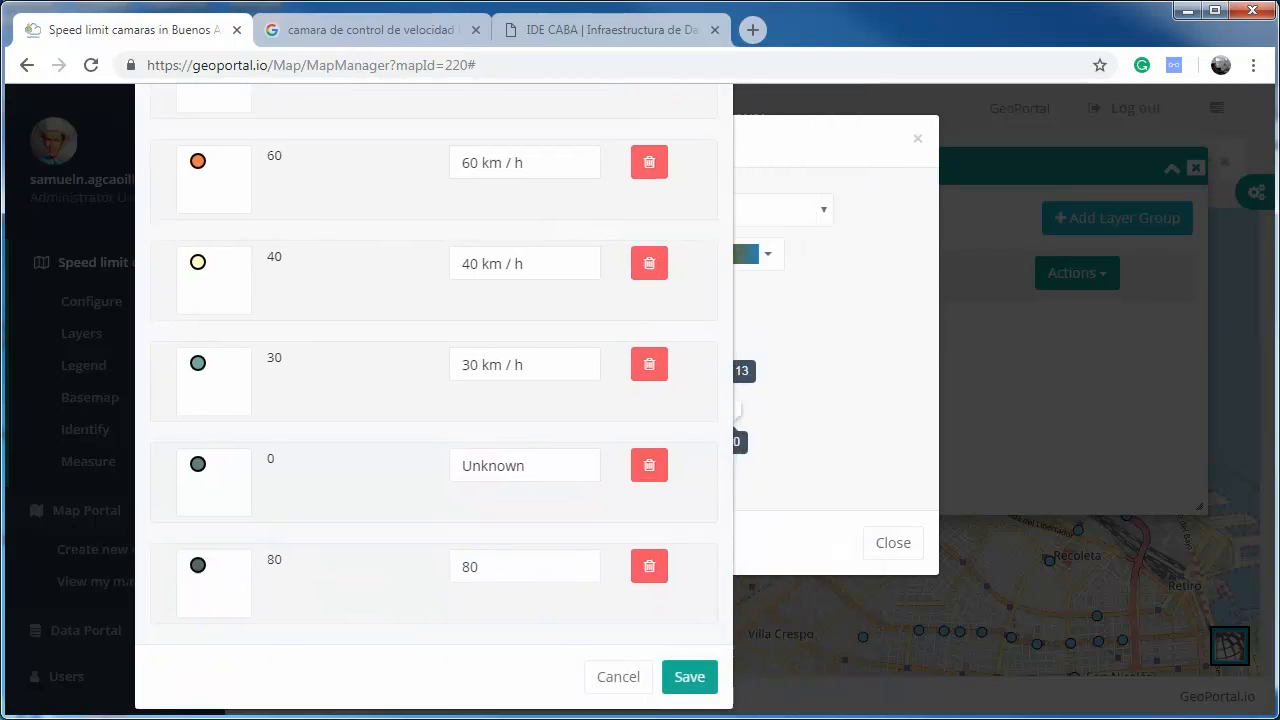
{"action": "left_click", "coordinate": [689, 678]}
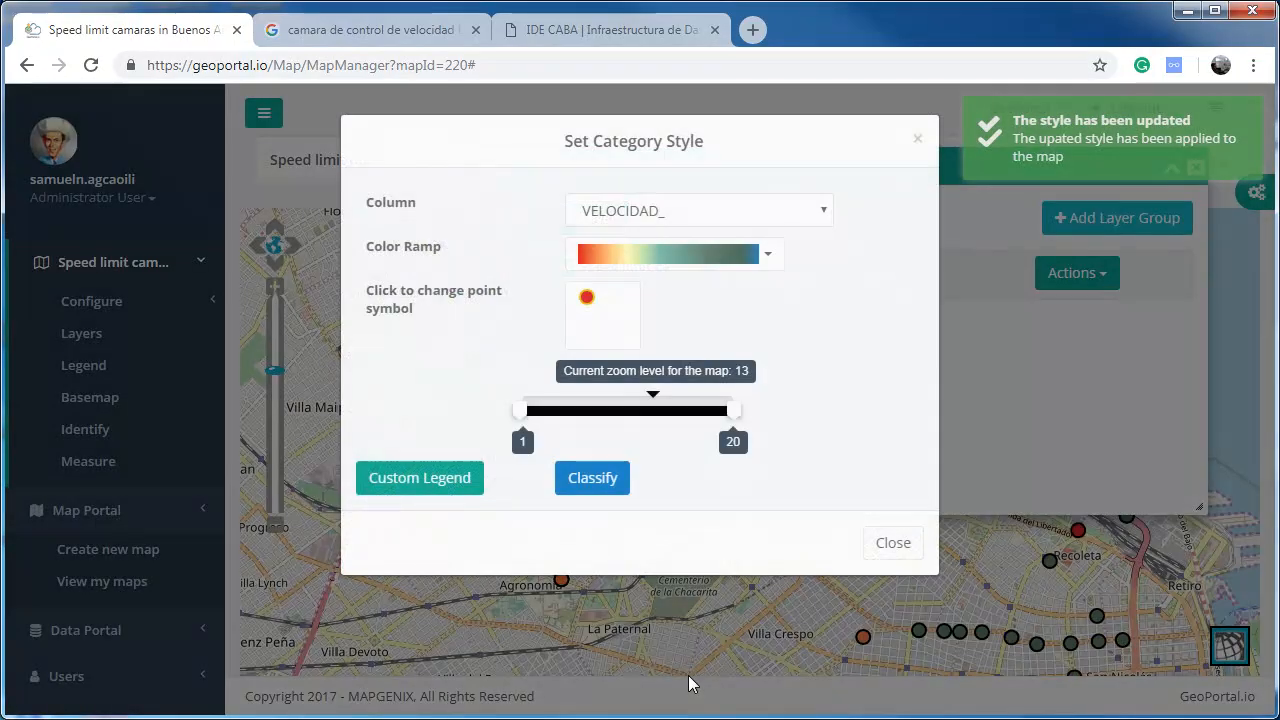
- Close the category style and layer settings and show the map legend beside the categorized camera points
{"action": "left_click", "coordinate": [889, 545]}
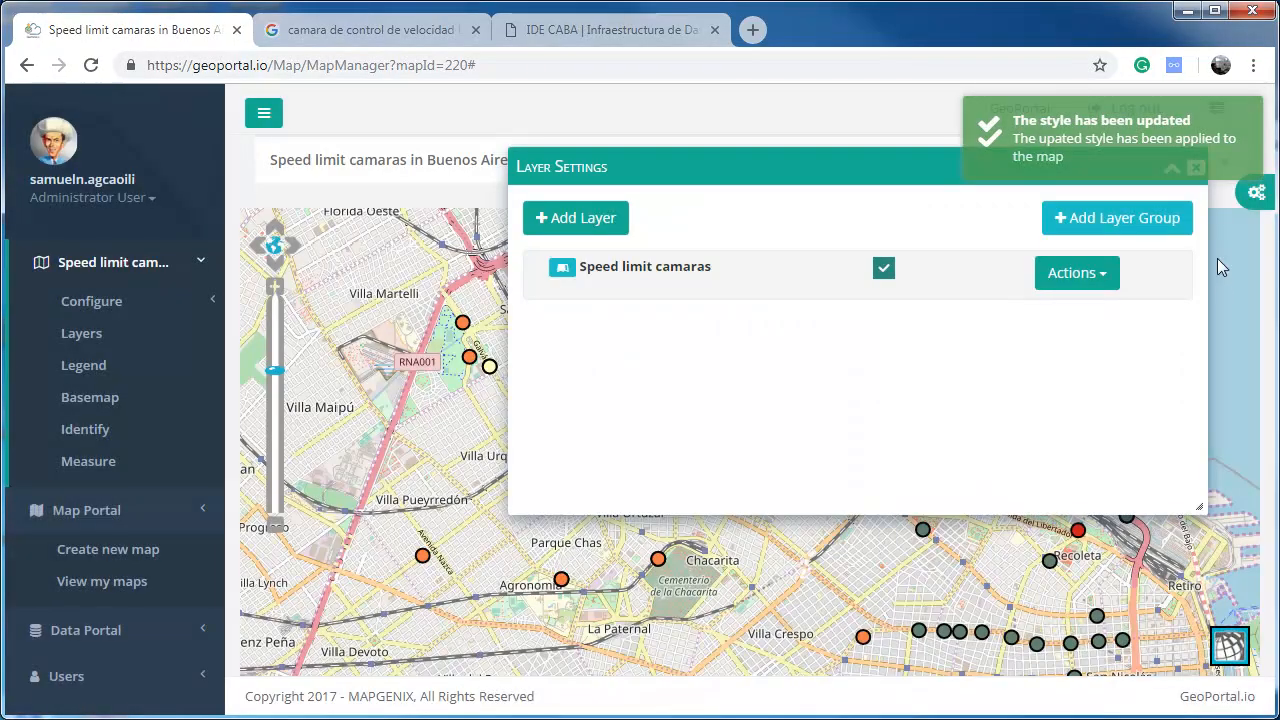
{"action": "left_click", "coordinate": [1196, 168]}
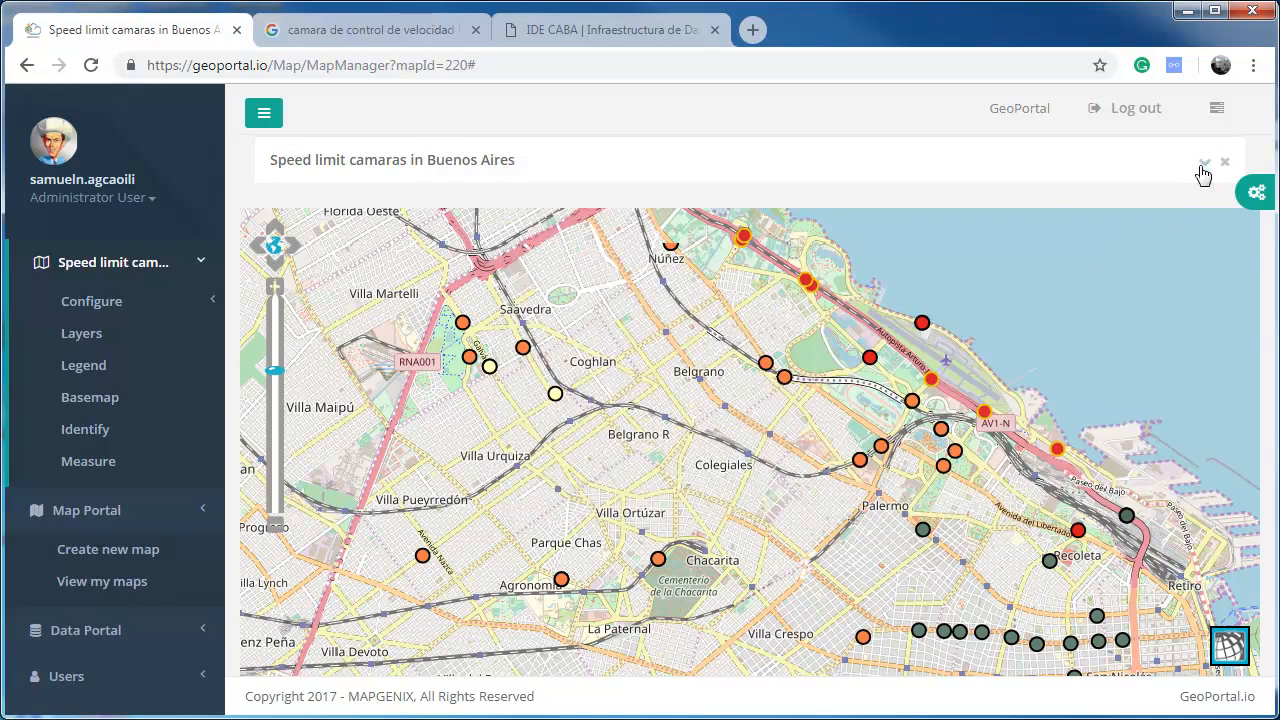
{"action": "left_click", "coordinate": [83, 365]}
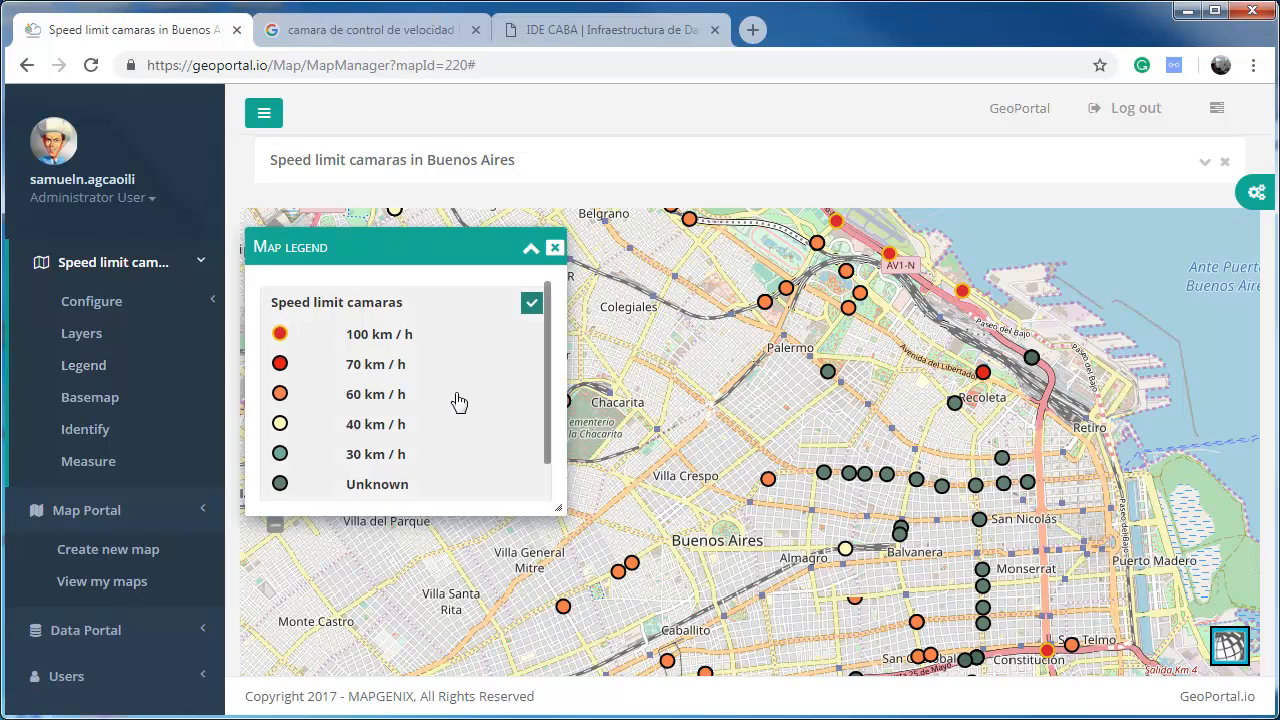
- Change the base map to Bing Maps with the Aerial map type, paste the API key, enable the traffic layer and apply
{"action": "left_click", "coordinate": [90, 399]}
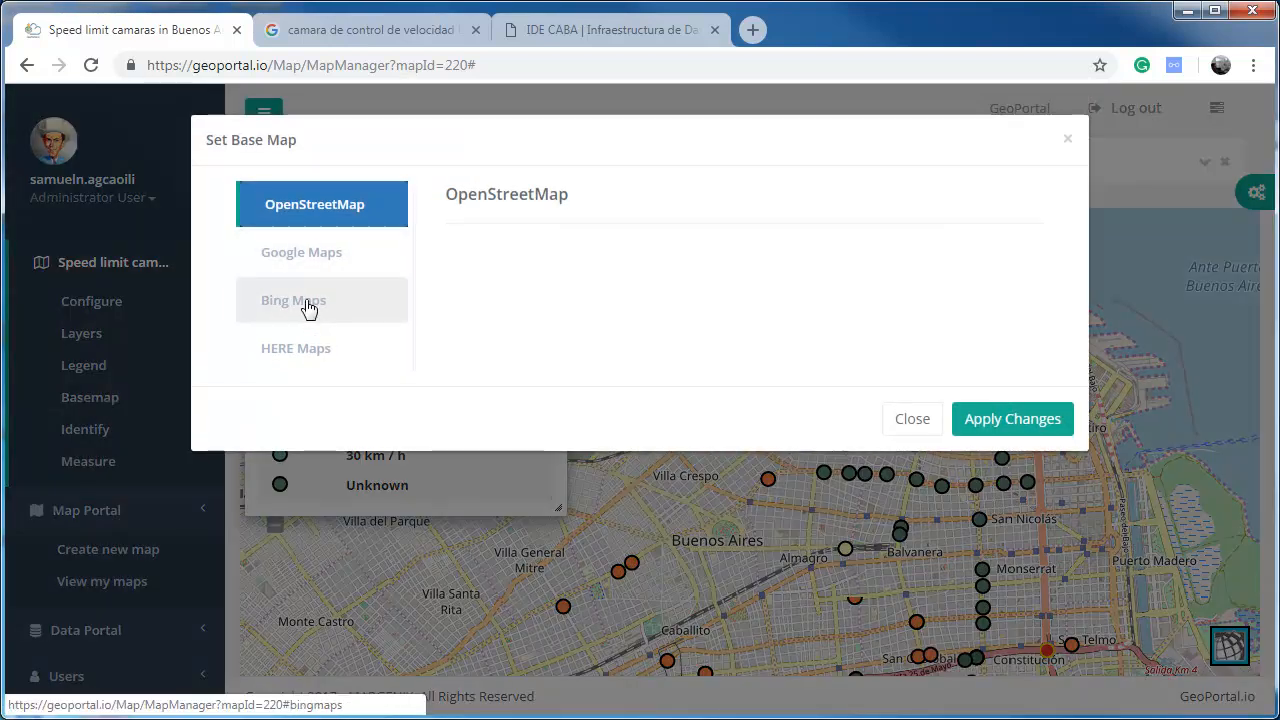
{"action": "left_click", "coordinate": [309, 309]}
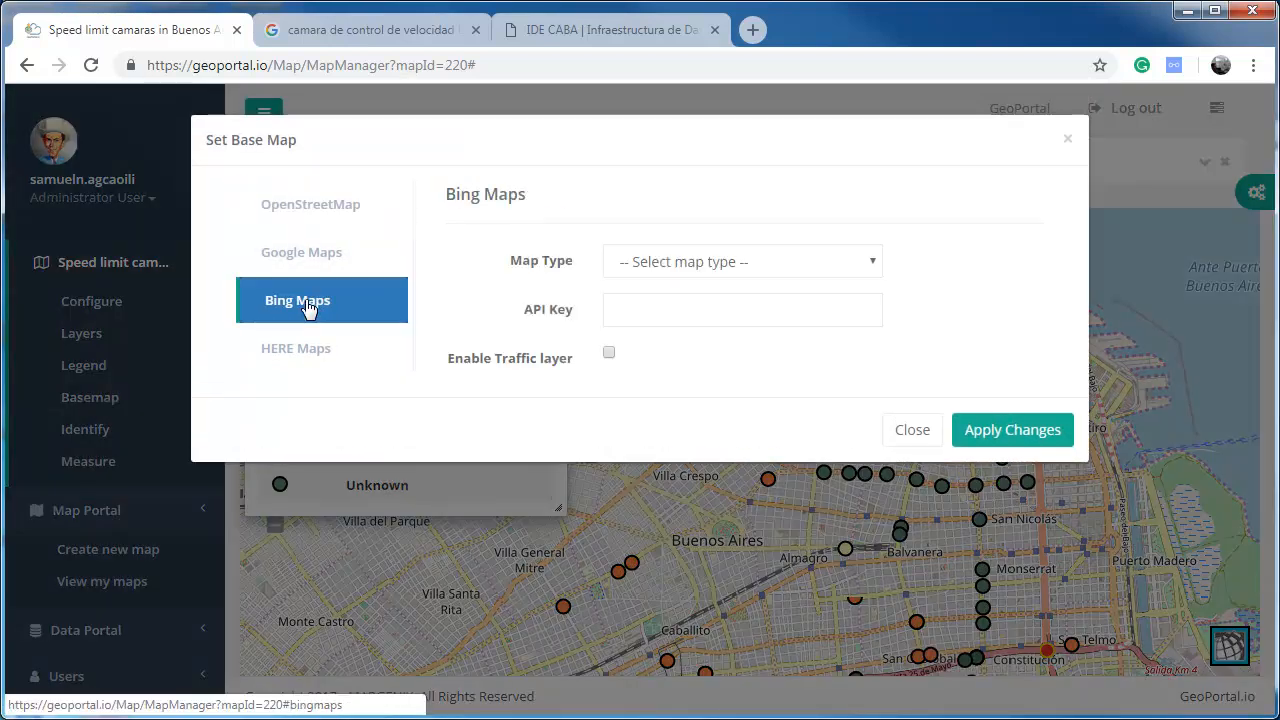
{"action": "left_click", "coordinate": [872, 261]}
{"action": "left_click", "coordinate": [643, 329]}
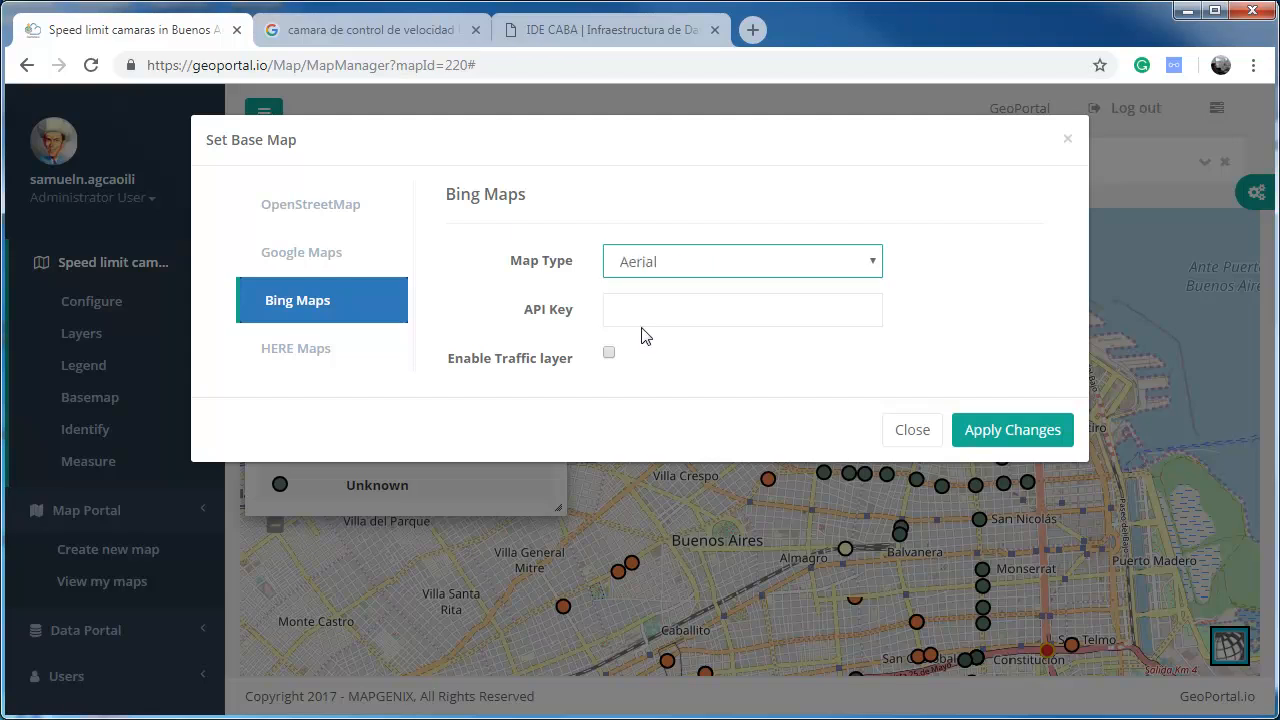
{"action": "left_click", "coordinate": [642, 310]}
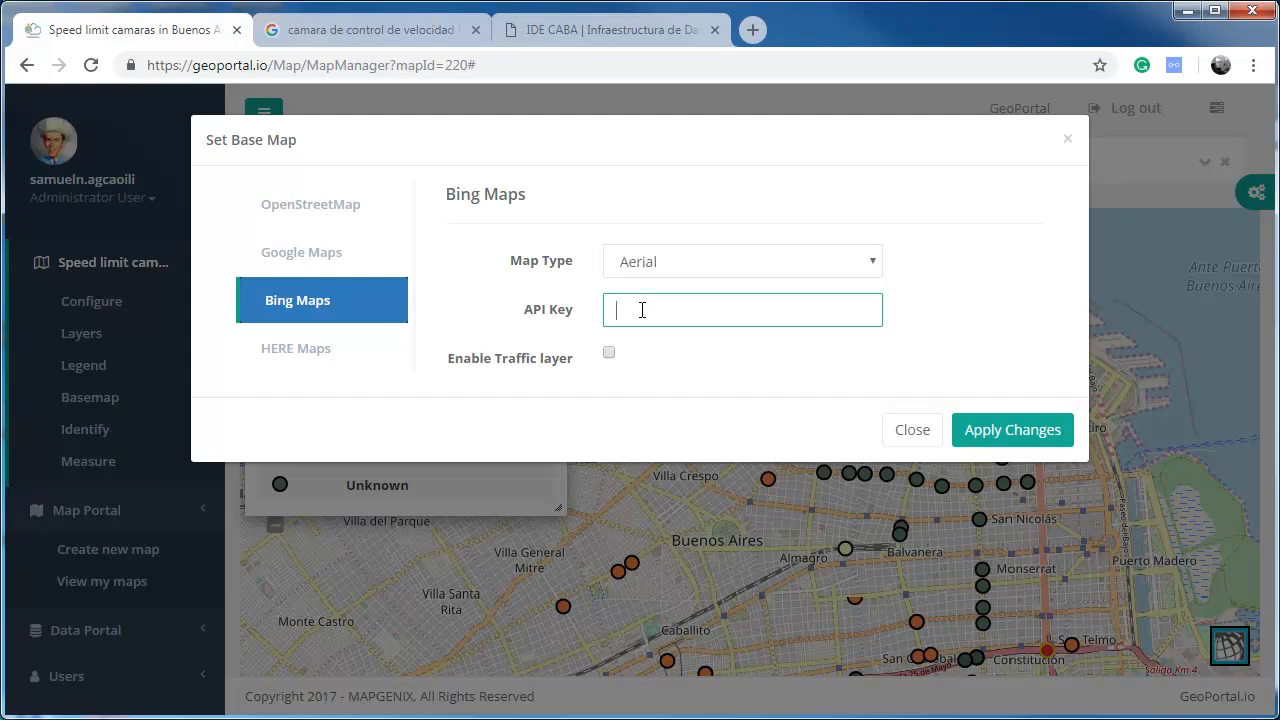
{"action": "key", "text": "ctrl+v"}
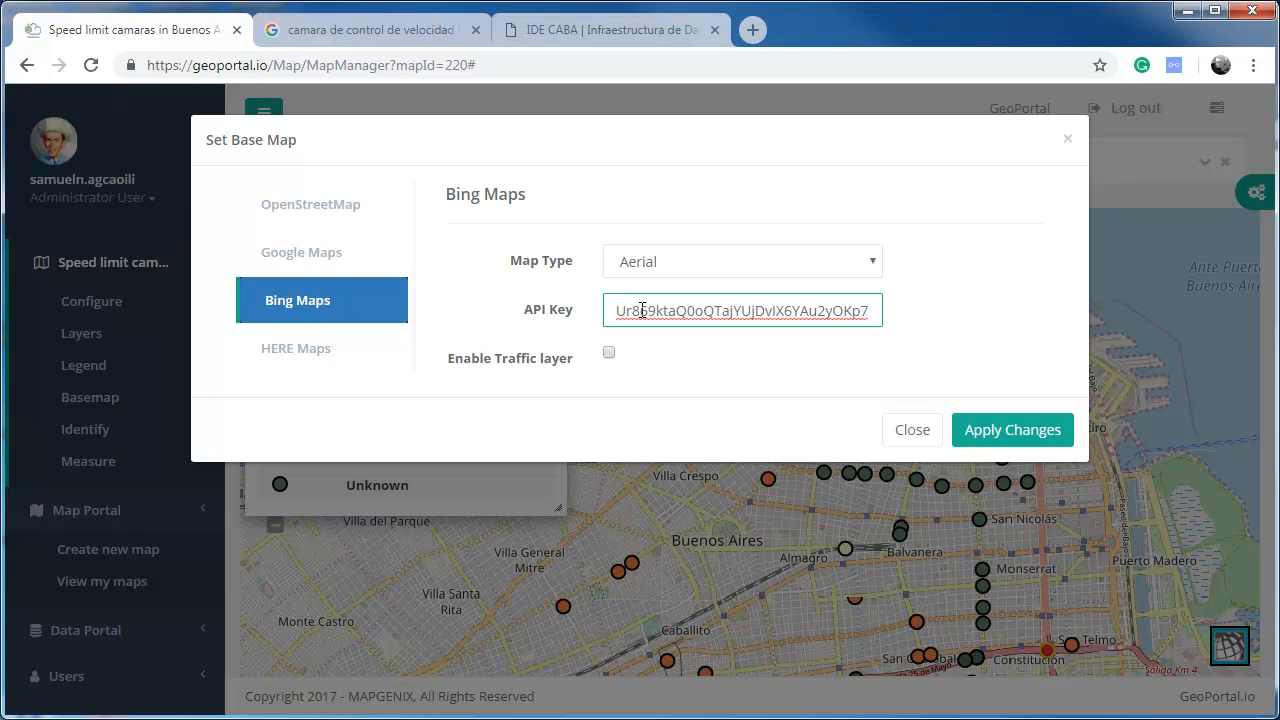
{"action": "left_click", "coordinate": [609, 354]}
{"action": "left_click", "coordinate": [988, 432]}
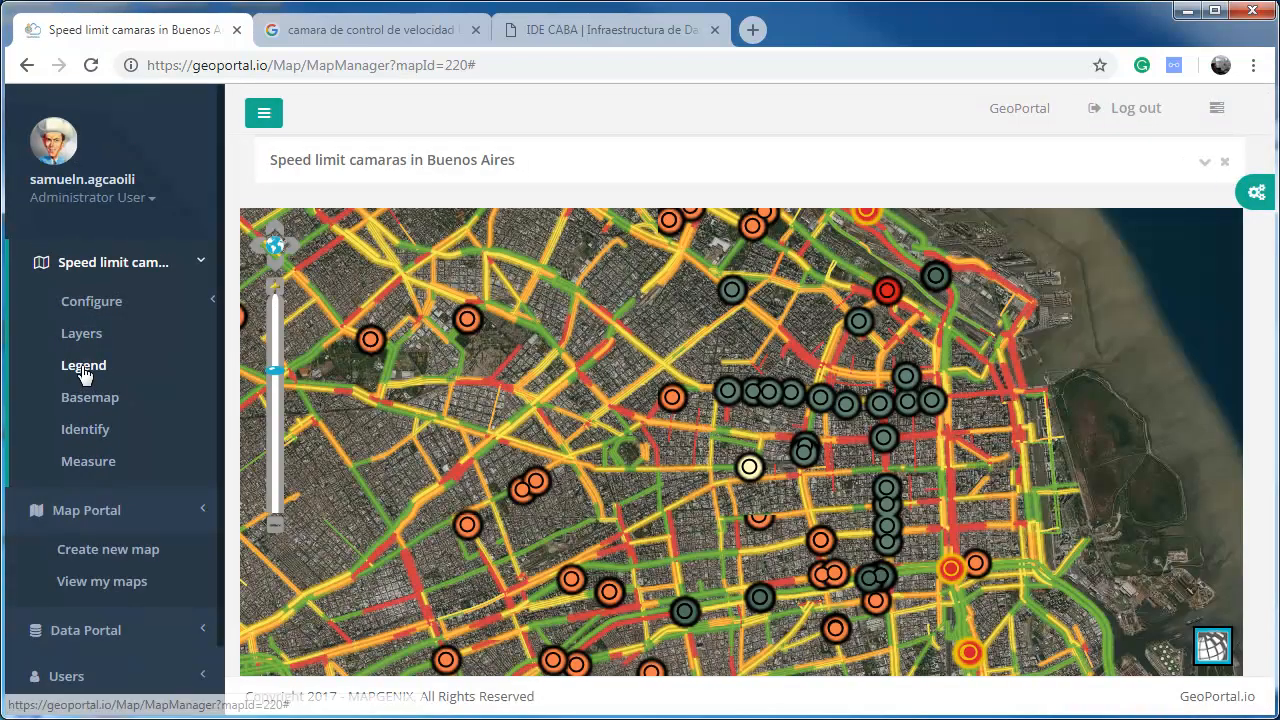
- Show the map legend, examine the cameras and traffic on the aerial map north of the city center, and collapse the legend
{"action": "left_click", "coordinate": [83, 366]}
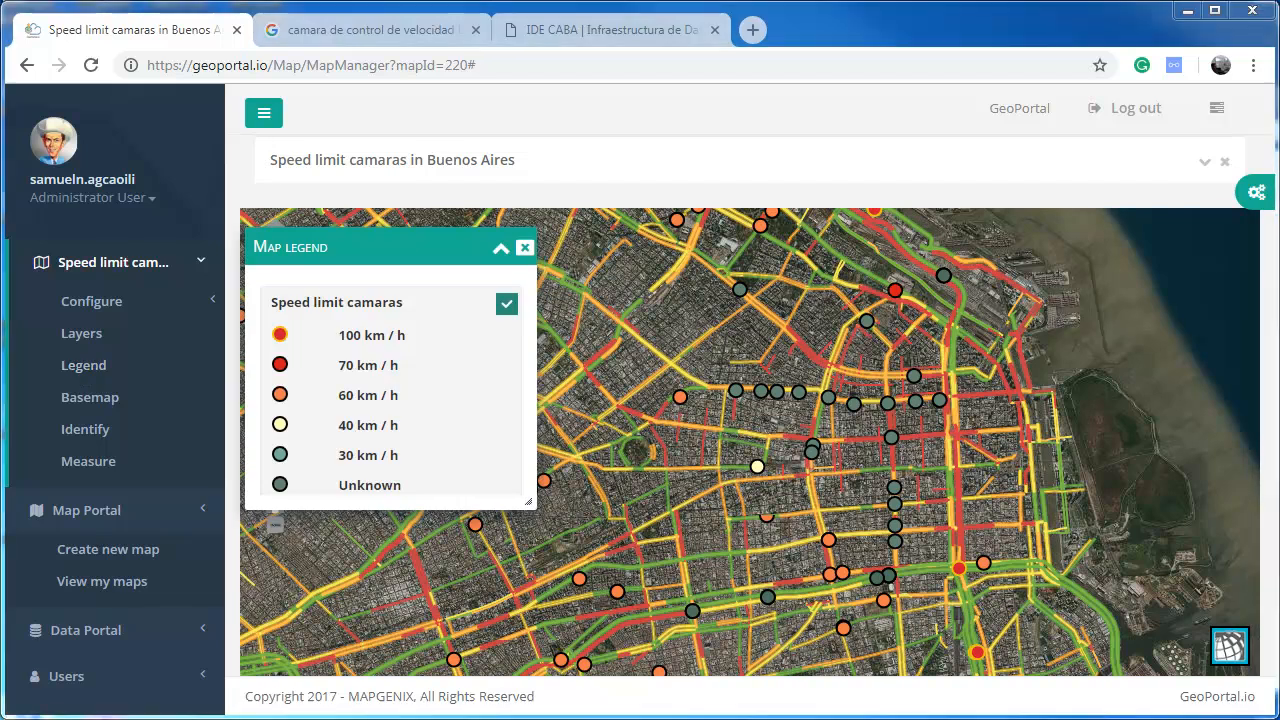
{"action": "left_click_drag", "start_coordinate": [757, 363], "coordinate": [960, 479]}
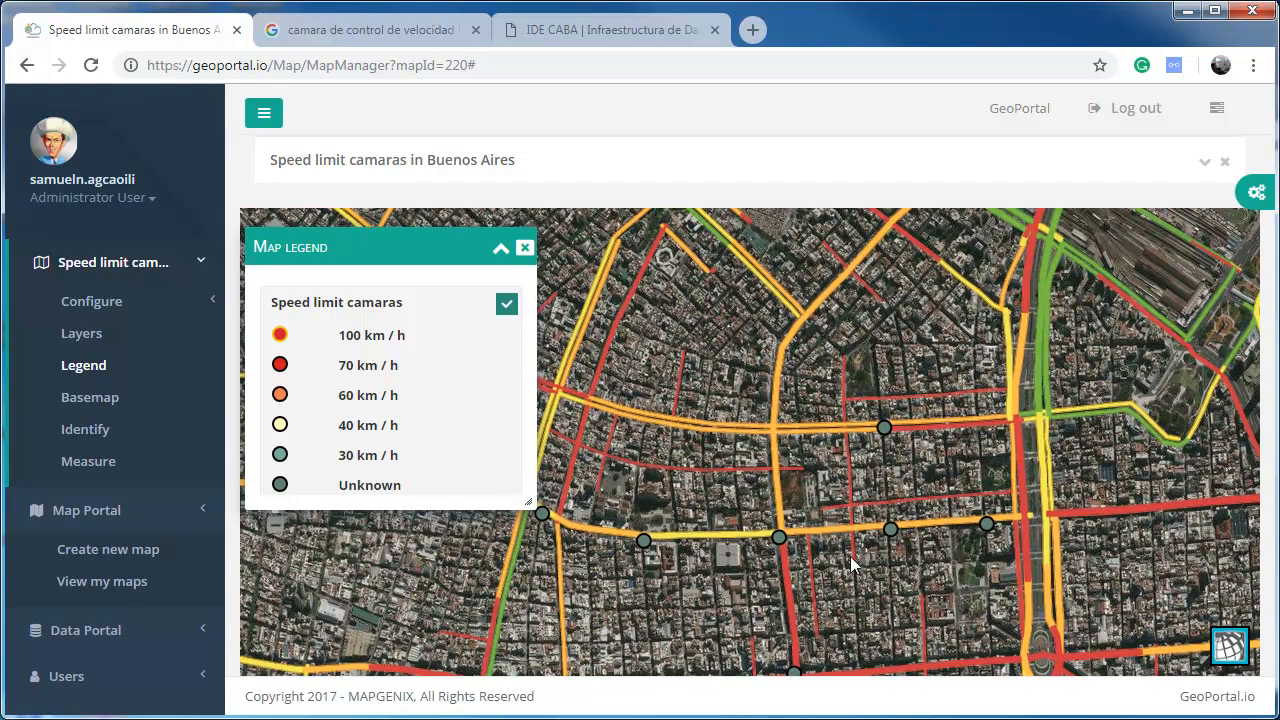
{"action": "left_click_drag", "start_coordinate": [823, 481], "coordinate": [895, 577]}
{"action": "left_click_drag", "start_coordinate": [733, 465], "coordinate": [906, 544]}
{"action": "left_click_drag", "start_coordinate": [845, 476], "coordinate": [920, 507]}
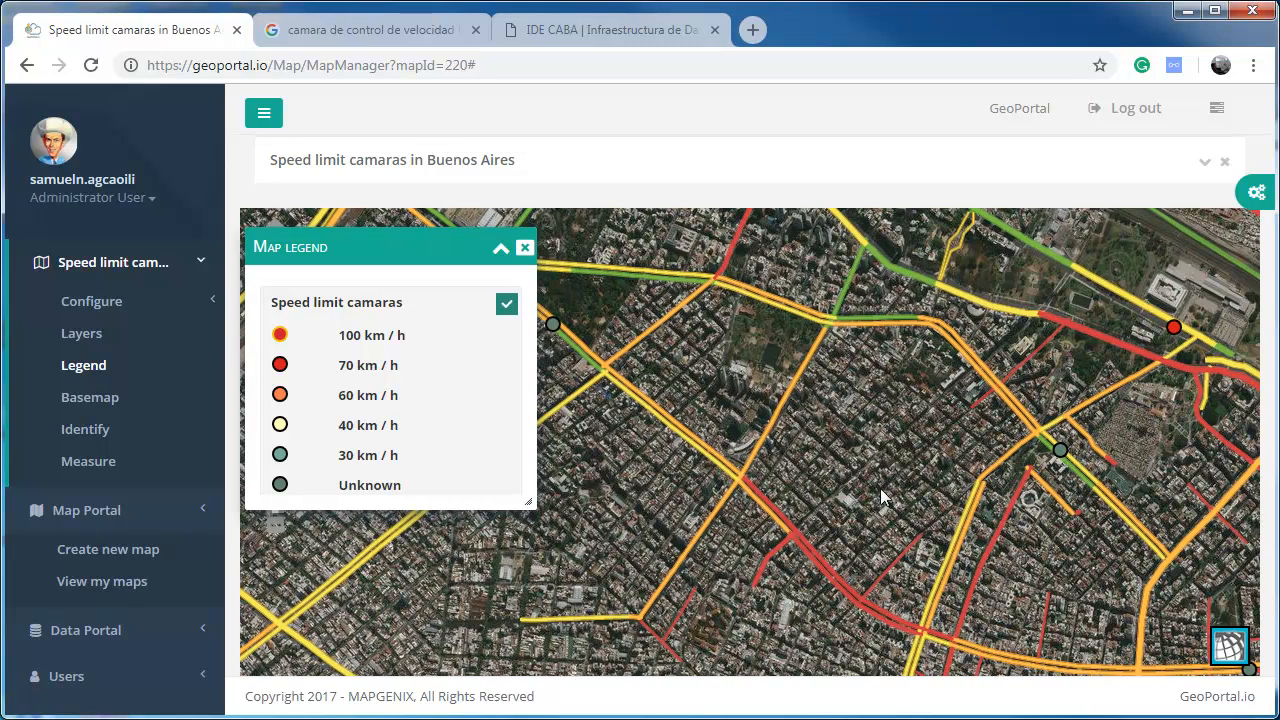
{"action": "left_click_drag", "start_coordinate": [859, 472], "coordinate": [975, 514]}
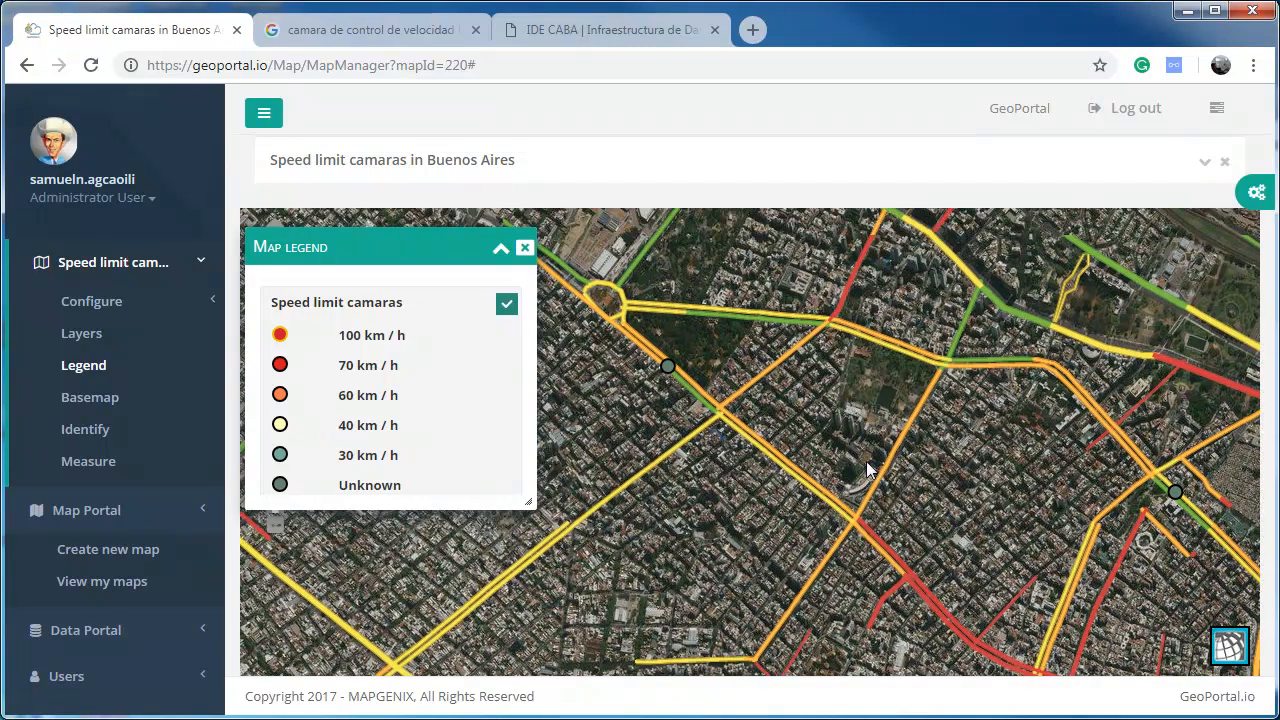
{"action": "left_click", "coordinate": [500, 247]}
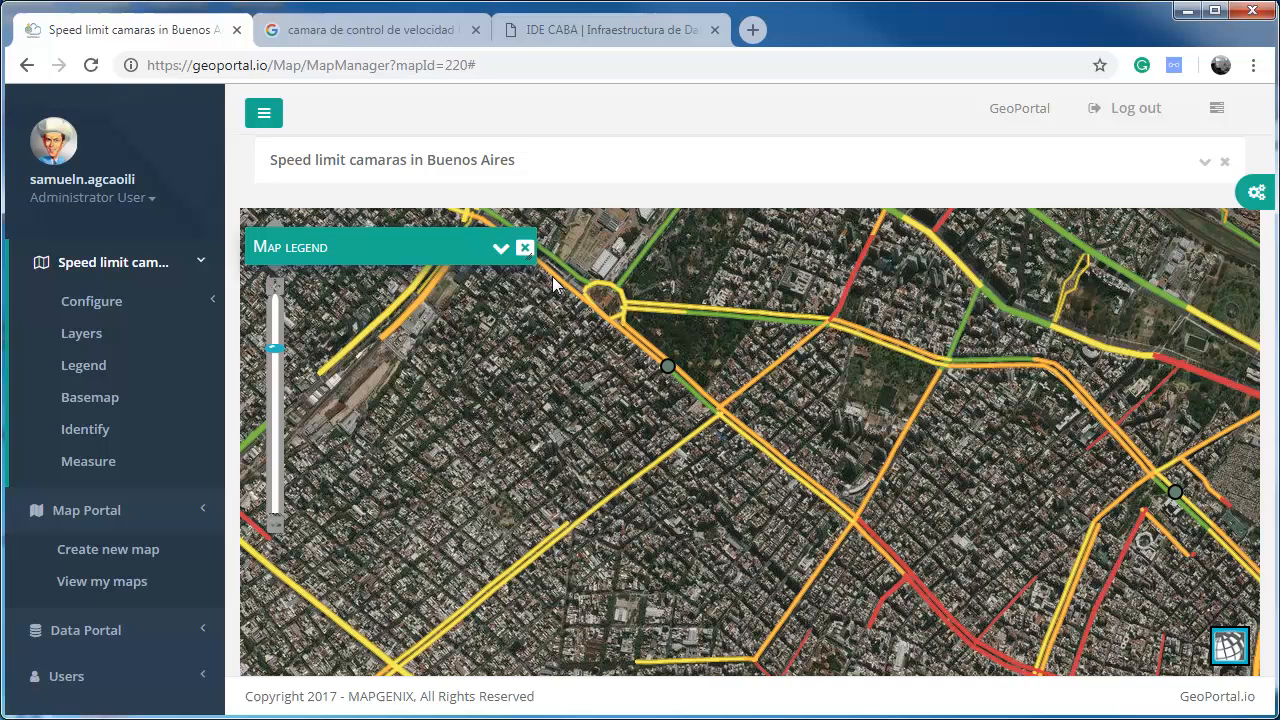
{"action": "left_click_drag", "start_coordinate": [637, 373], "coordinate": [802, 476]}
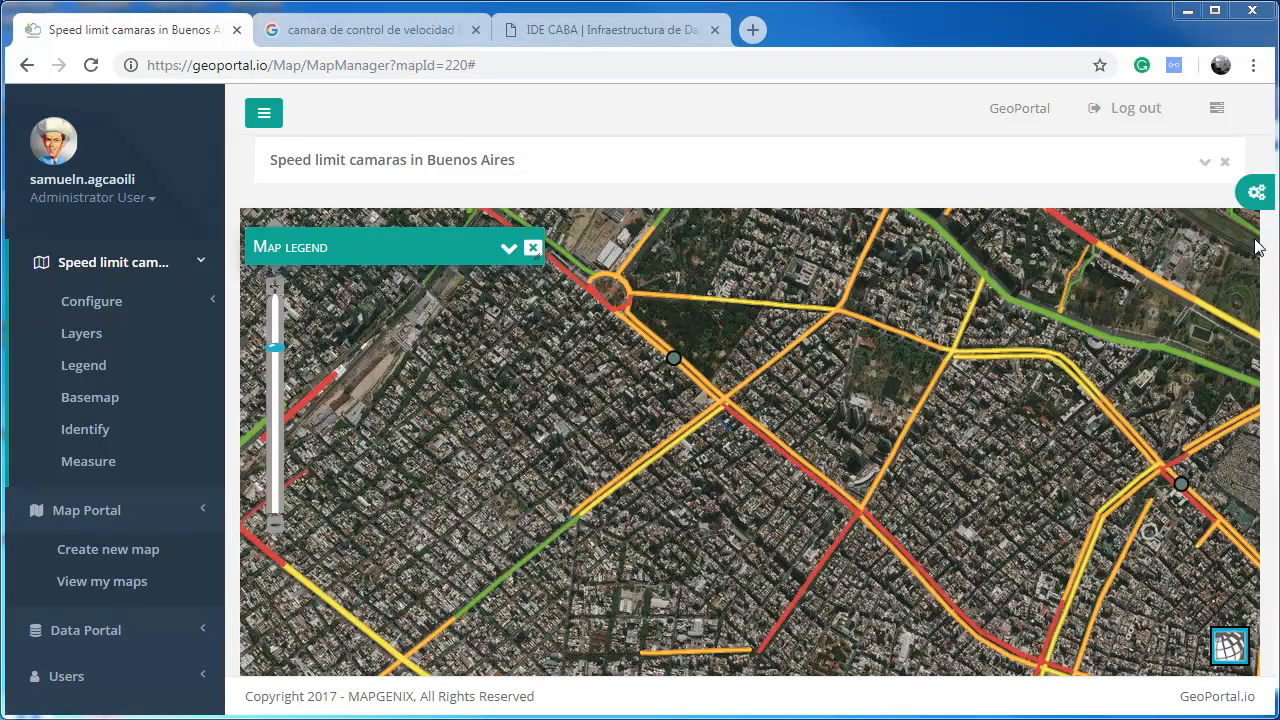
- Review the map description and the speed limit legend, close the legend, and collapse the description
{"action": "left_click", "coordinate": [1204, 166]}
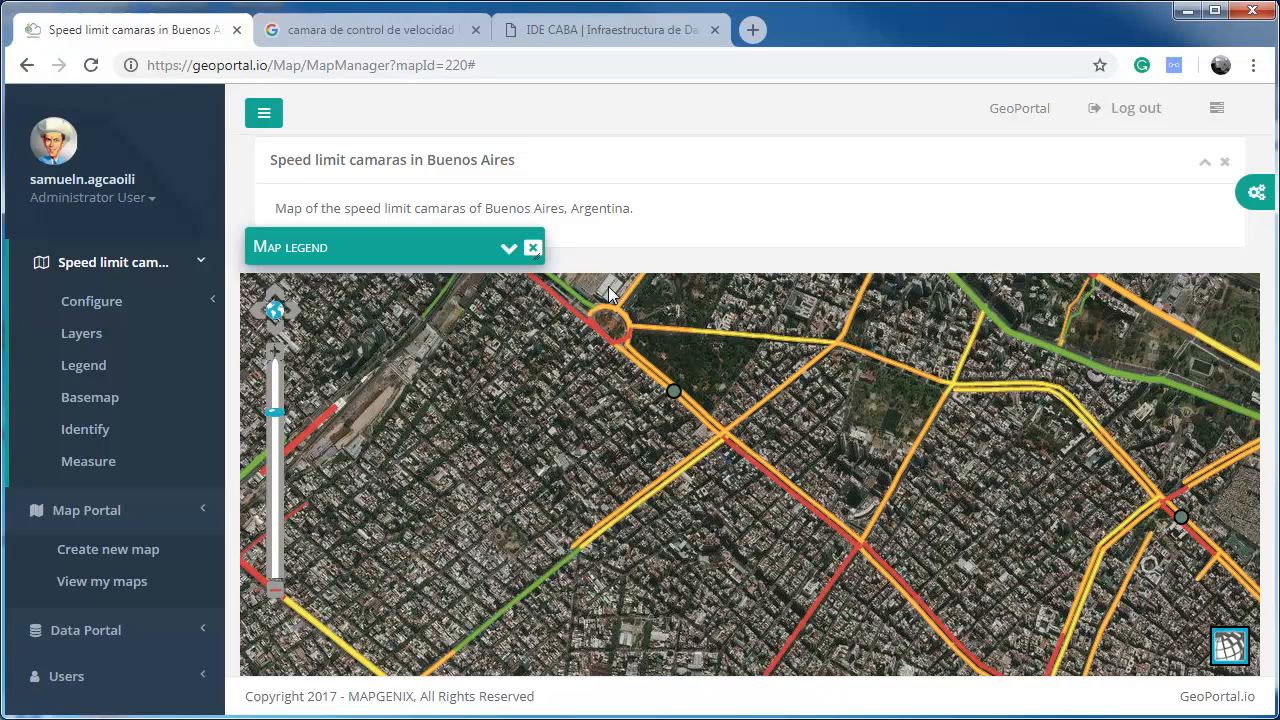
{"action": "left_click", "coordinate": [508, 249]}
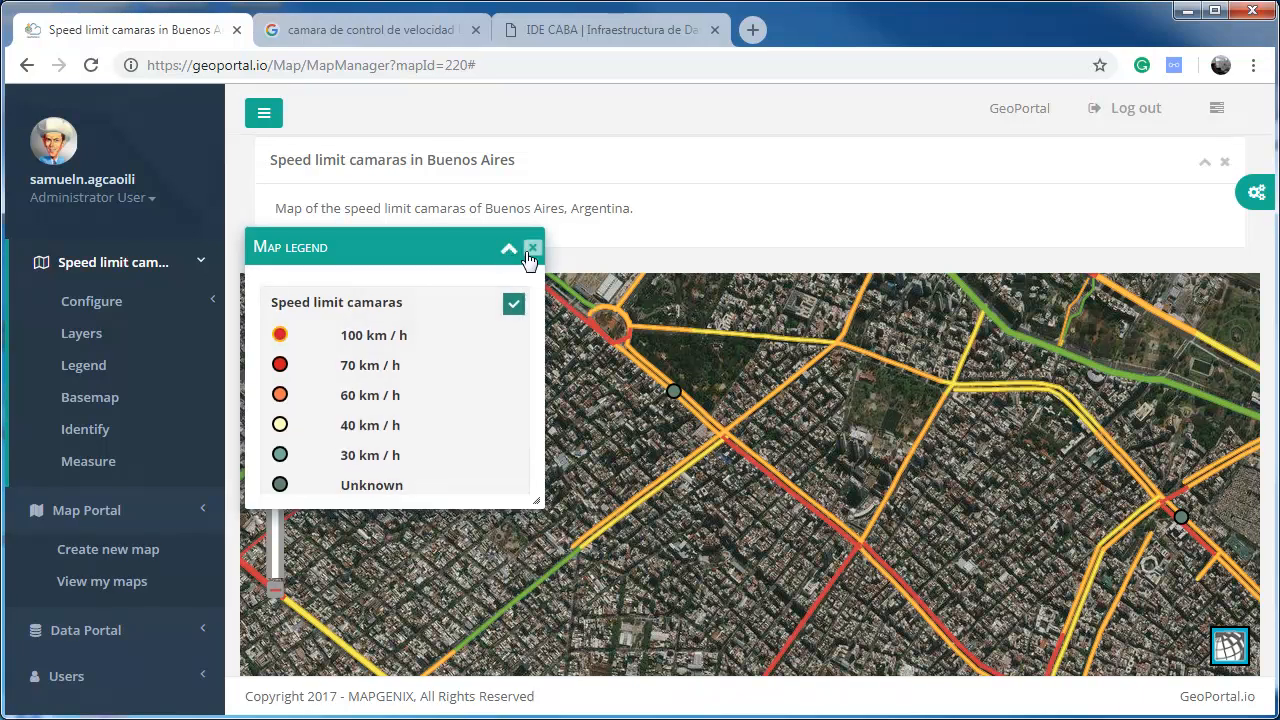
{"action": "left_click", "coordinate": [531, 258]}
{"action": "left_click", "coordinate": [1204, 161]}
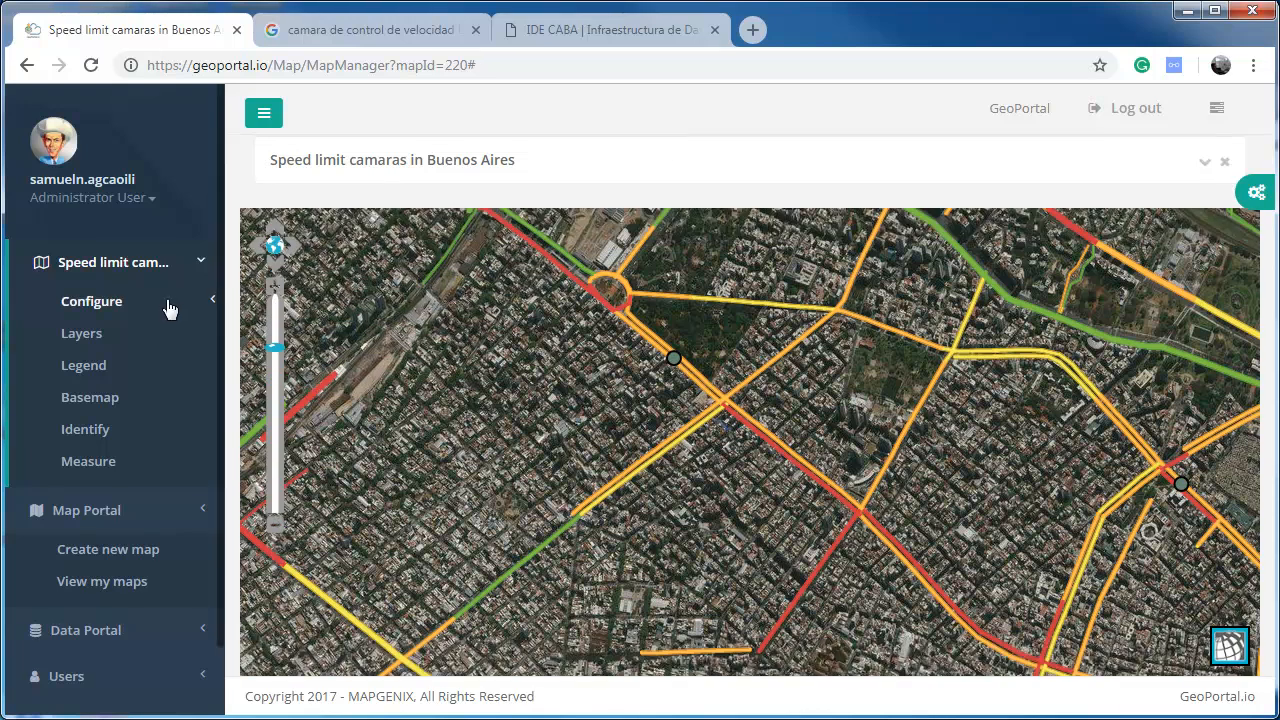
- Set the map title to "Speed limit cameras in Buenos Aires", correct "camaras" to "cameras" in the description, and save the general settings
{"action": "left_click", "coordinate": [123, 311]}
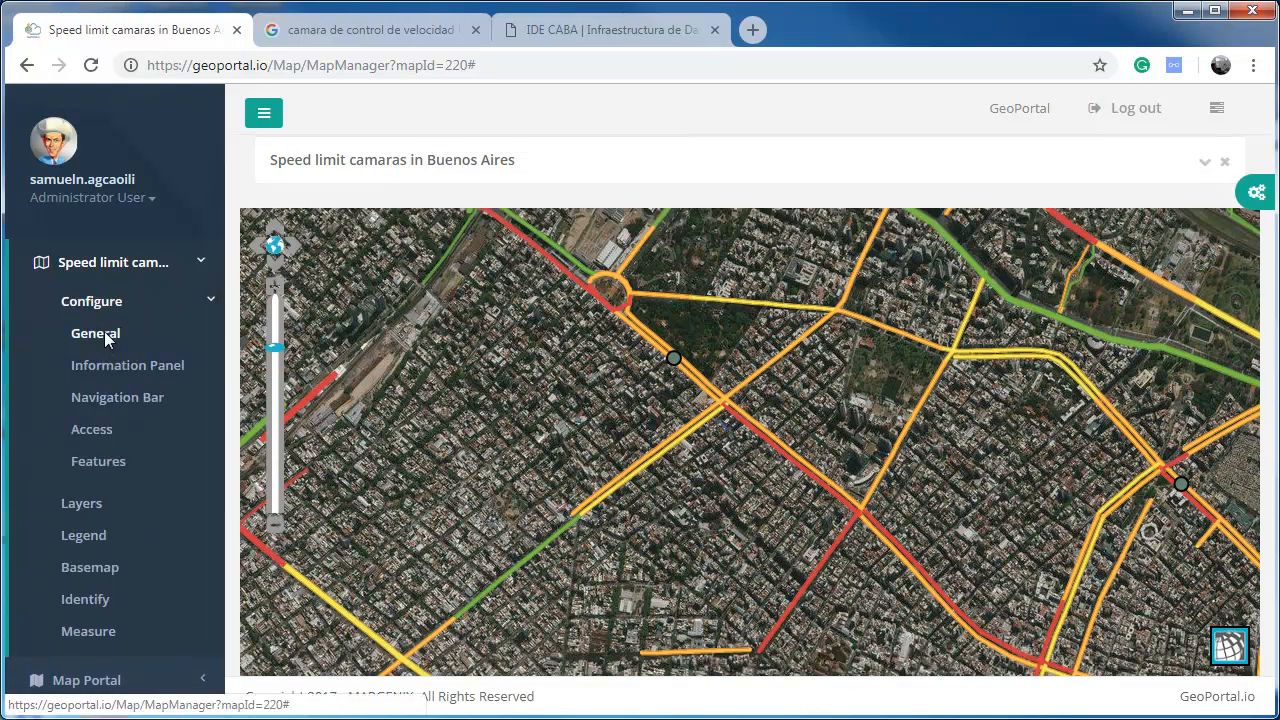
{"action": "left_click", "coordinate": [95, 334]}
{"action": "left_click", "coordinate": [630, 211]}
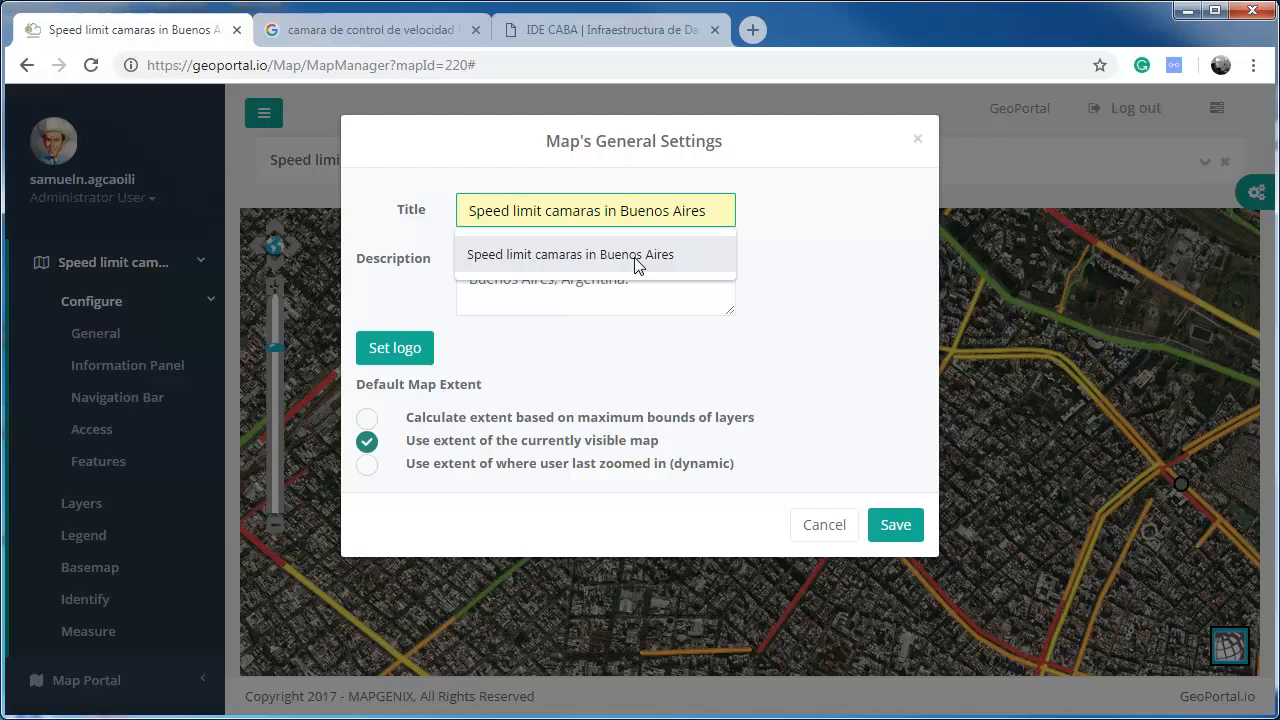
{"action": "left_click", "coordinate": [584, 212]}
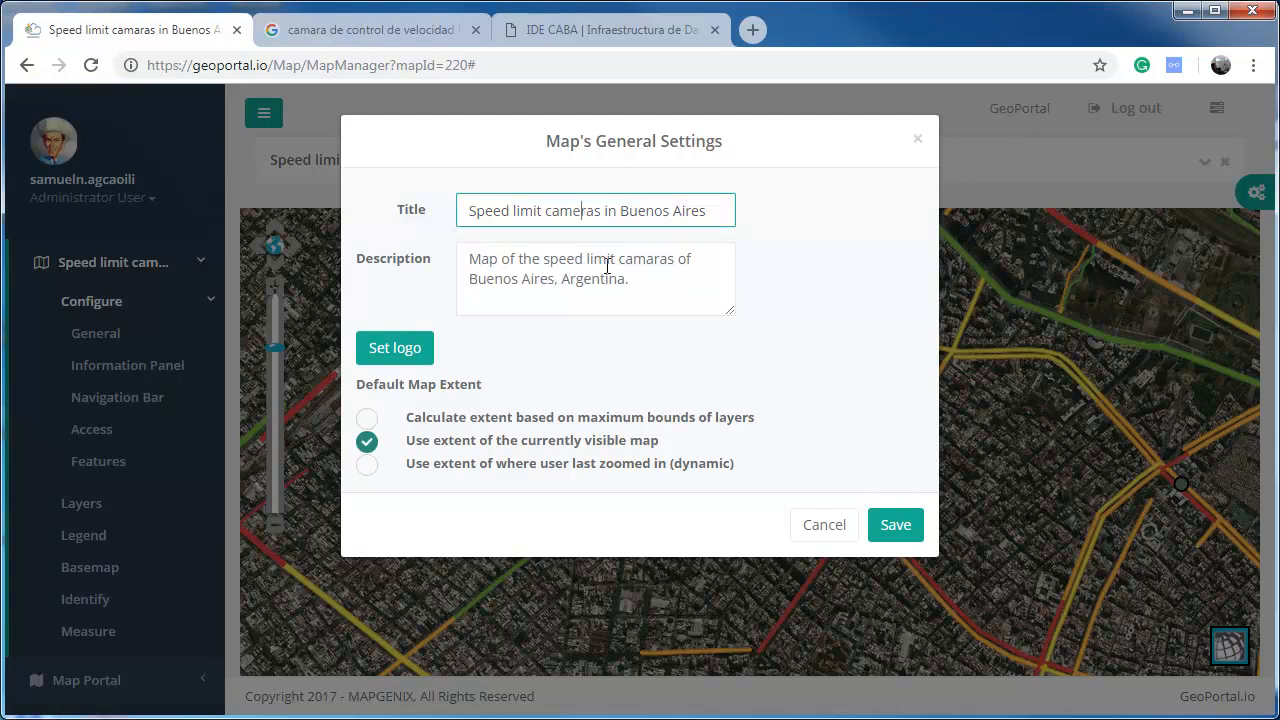
{"action": "left_click", "coordinate": [655, 261]}
{"action": "left_click", "coordinate": [898, 528]}
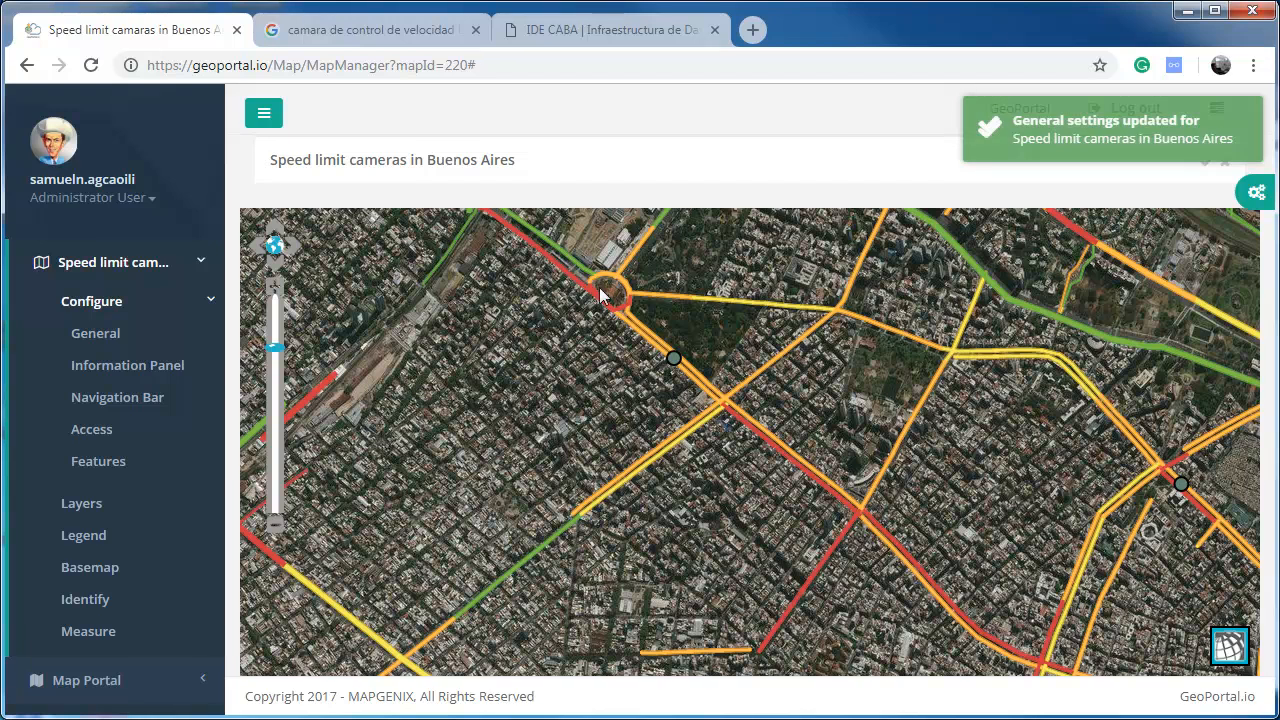
{"action": "left_click", "coordinate": [1208, 168]}
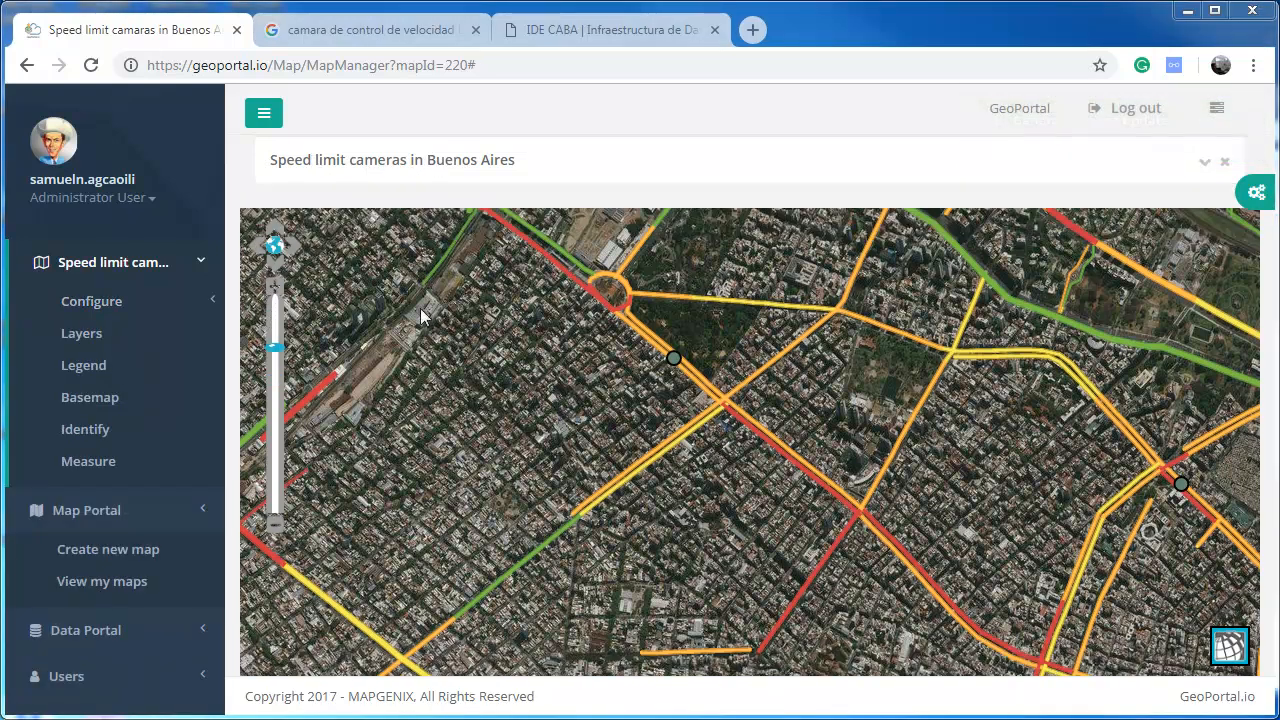
- Rename the "Speed limit camaras" layer to "Speed limit cameras", close the layer settings, and show the map legend
{"action": "left_click", "coordinate": [82, 340]}
{"action": "left_click", "coordinate": [1110, 283]}
{"action": "left_click_drag", "start_coordinate": [1200, 508], "coordinate": [1225, 618]}
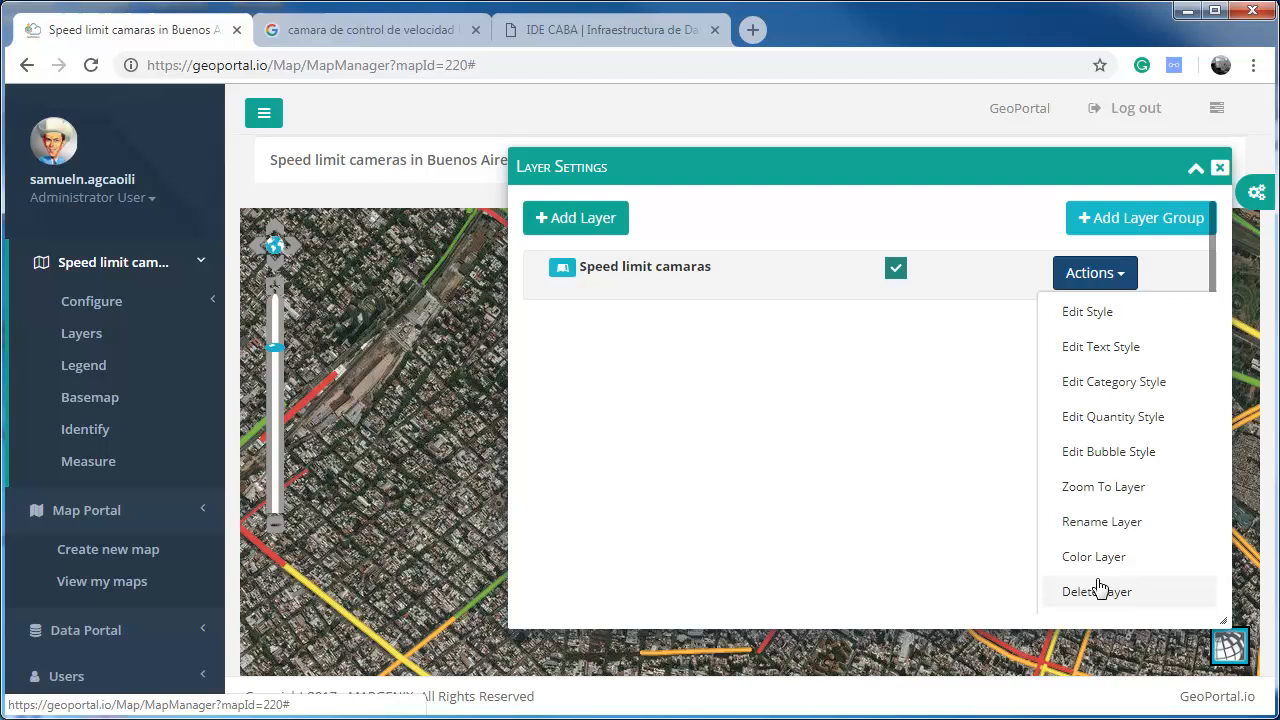
{"action": "left_click", "coordinate": [1099, 523]}
{"action": "left_click", "coordinate": [881, 284]}
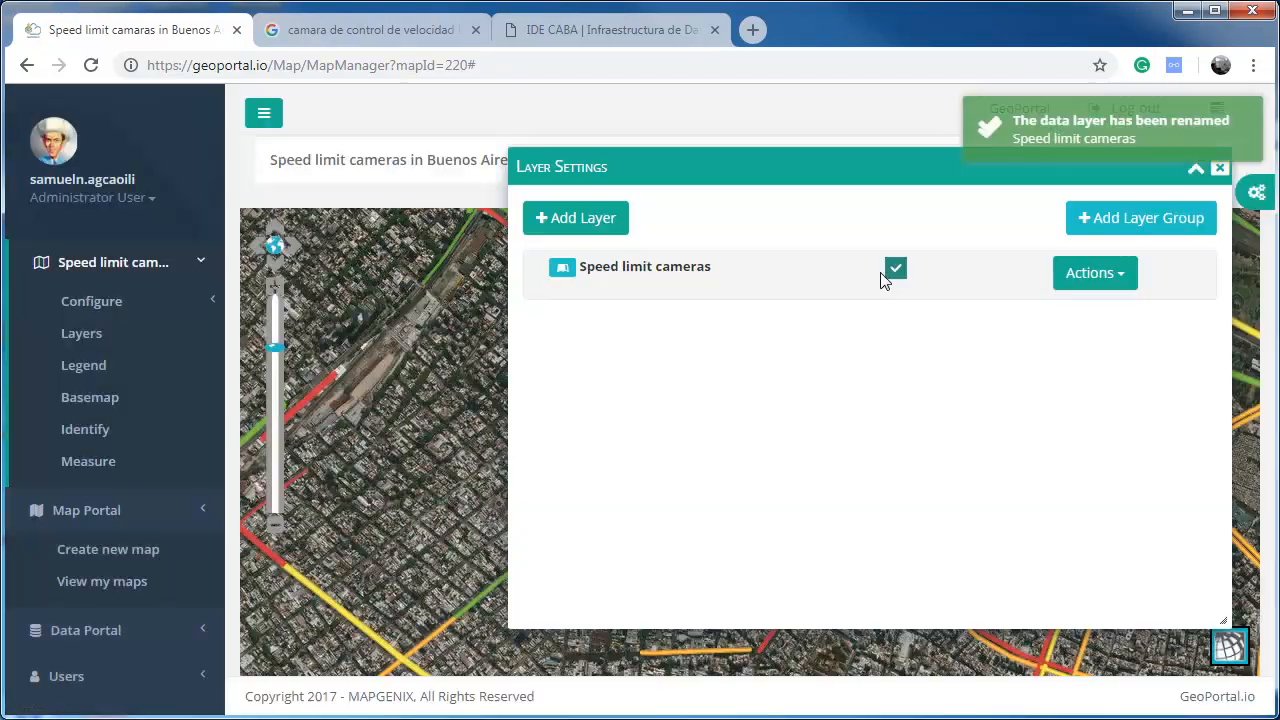
{"action": "left_click", "coordinate": [1220, 170]}
{"action": "left_click", "coordinate": [92, 370]}
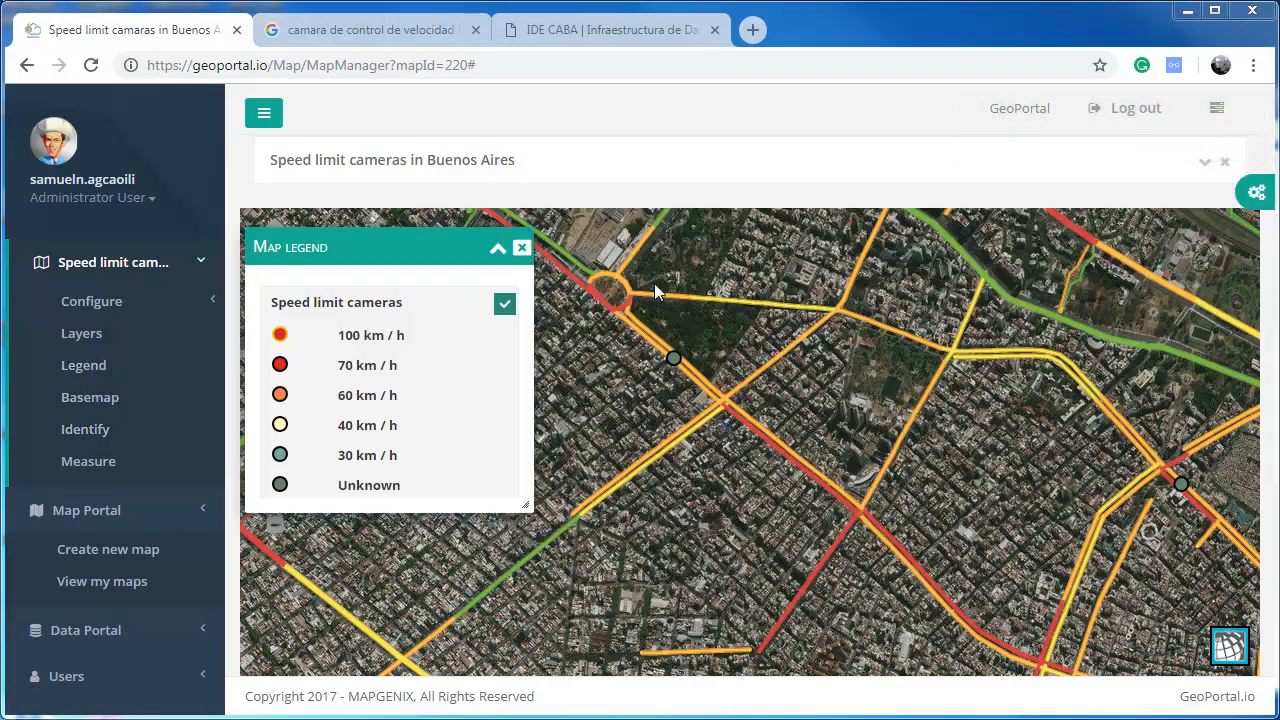